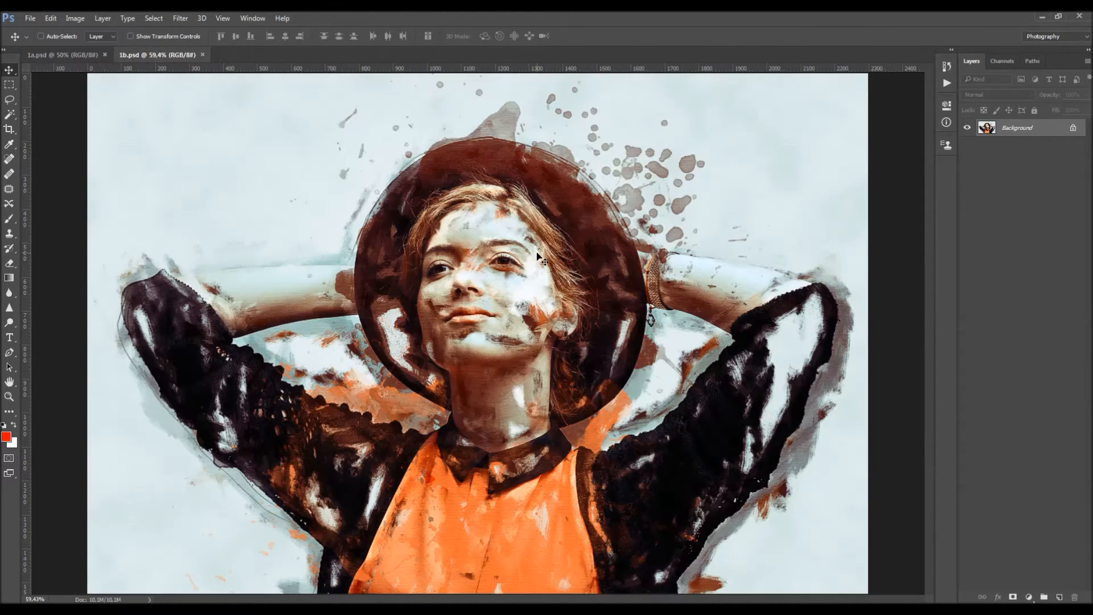
Close the finished example image 1b.psd, leaving the original portrait 1a.psd open
{"action": "key", "text": "z"}
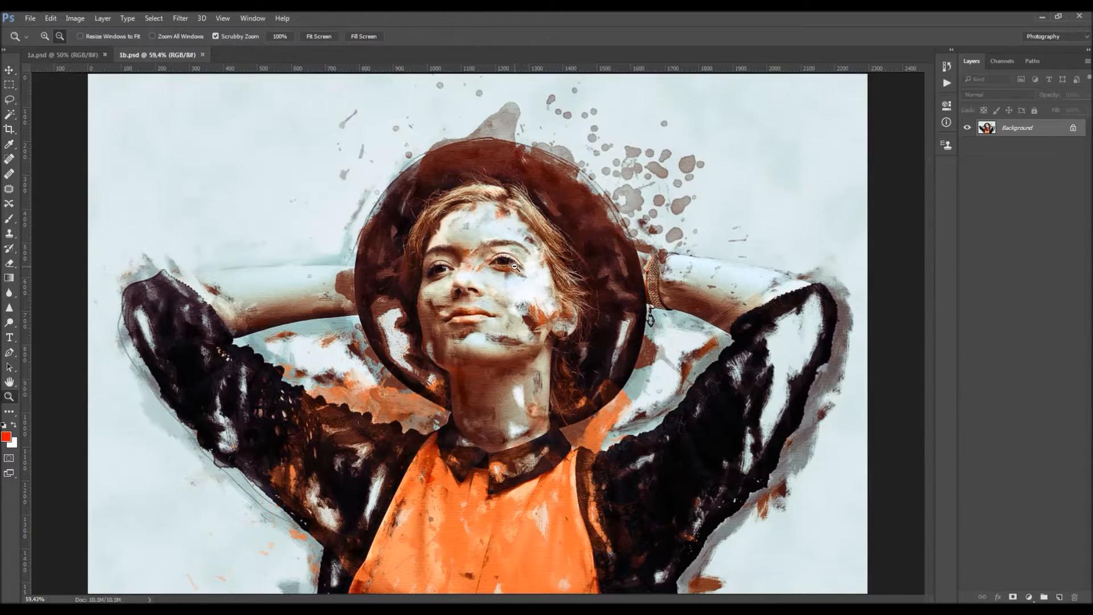
{"action": "left_click", "coordinate": [513, 267], "text": "alt"}
{"action": "key", "text": "v"}
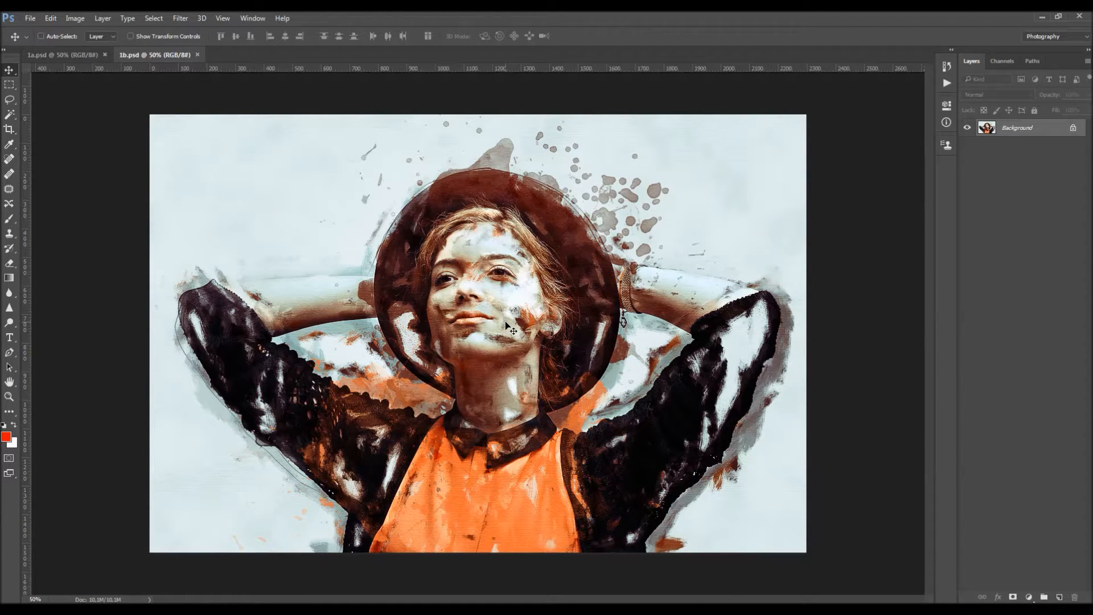
{"action": "left_click", "coordinate": [198, 55]}
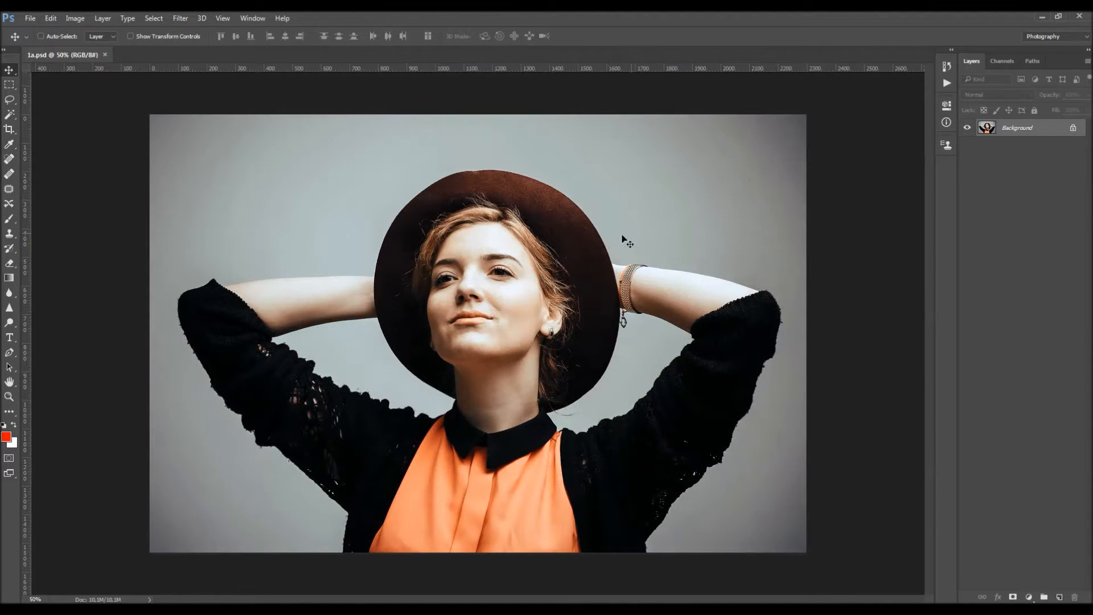
Unlock the Background layer of the portrait and convert it back into a background
{"action": "key", "text": "z"}
{"action": "mouse_move", "coordinate": [514, 302]}
{"action": "left_mouse_down"}
{"action": "mouse_move", "coordinate": [527, 303]}
{"action": "mouse_move", "coordinate": [515, 301]}
{"action": "left_mouse_up"}
{"action": "key", "text": "v"}
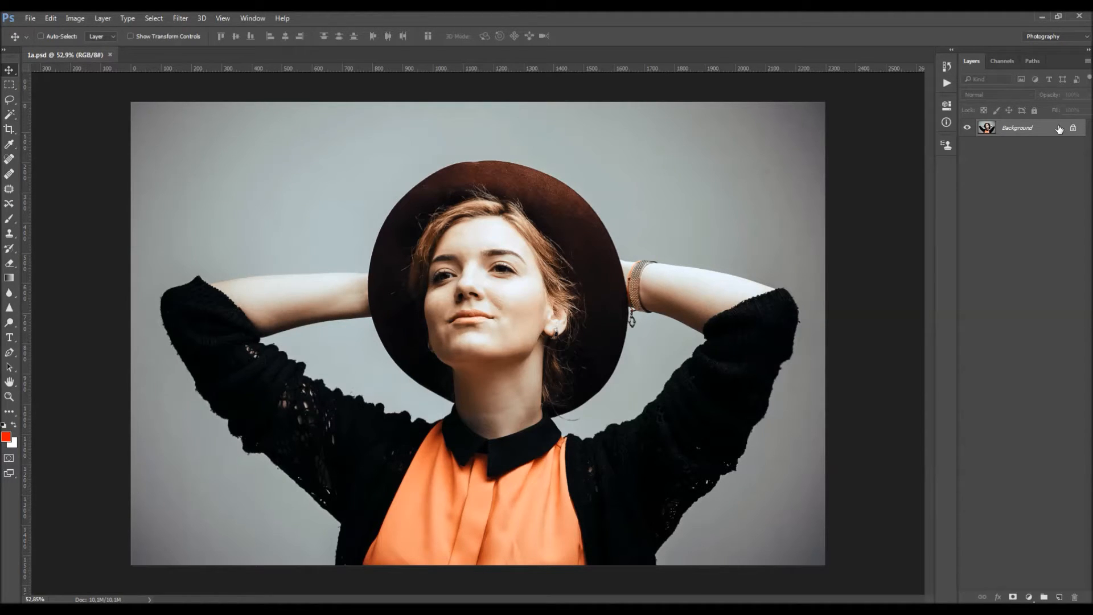
{"action": "left_click", "coordinate": [1072, 128]}
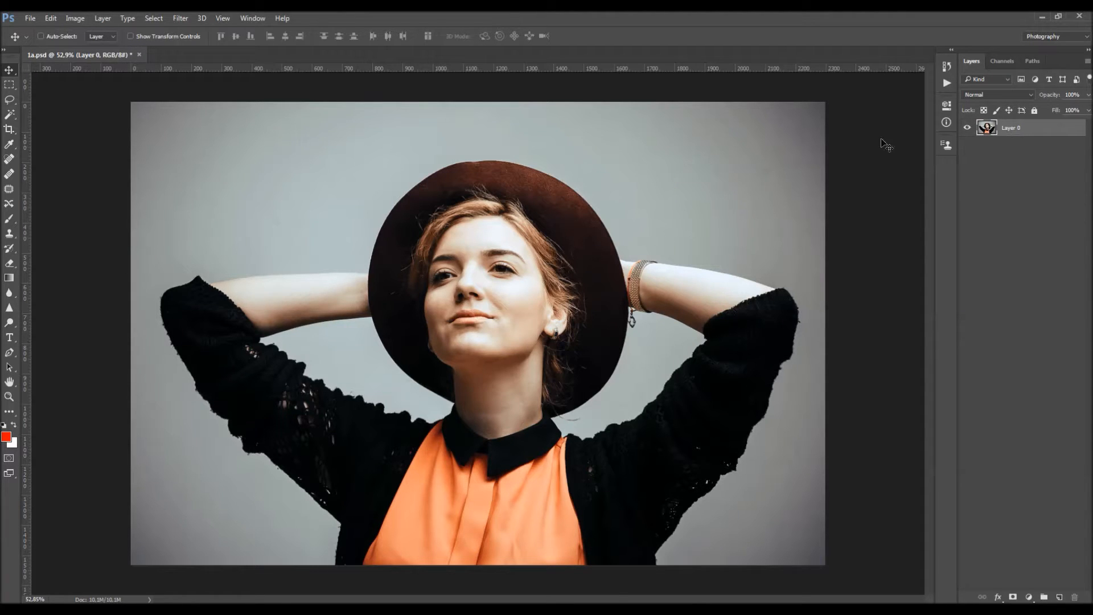
{"action": "left_click", "coordinate": [102, 18]}
{"action": "mouse_move", "coordinate": [143, 31]}
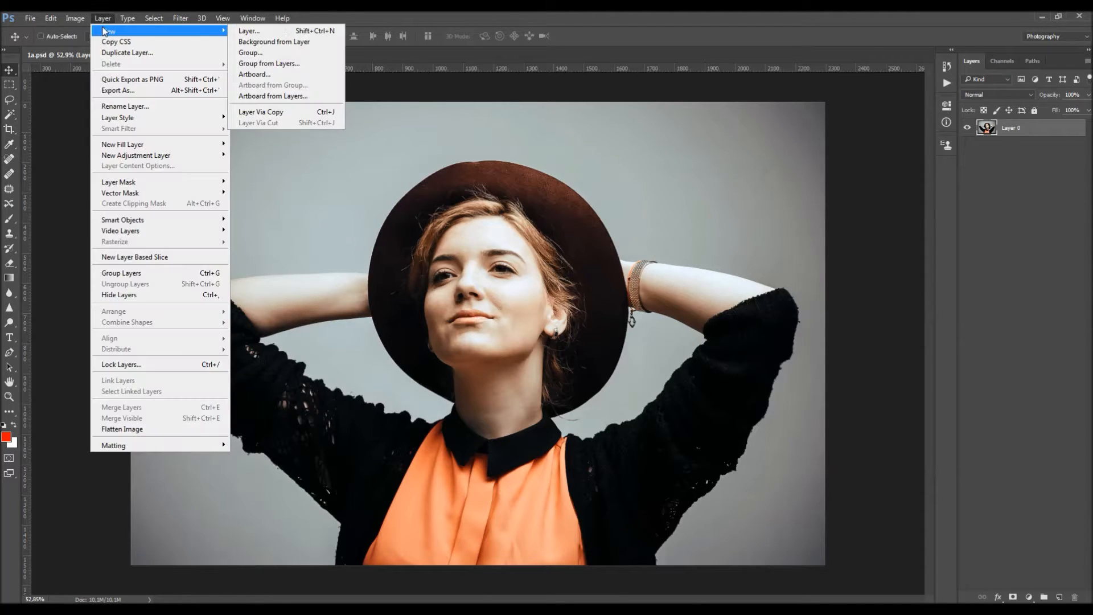
{"action": "left_click", "coordinate": [275, 44]}
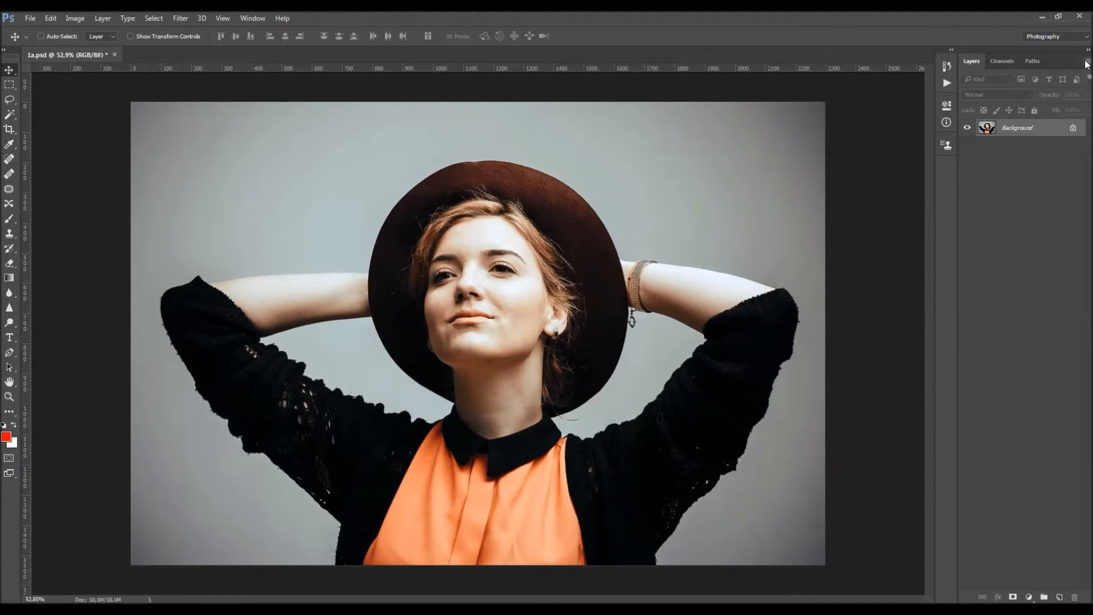
Examine the layer thumbnail and copy-naming options without changing them
{"action": "left_click", "coordinate": [1085, 64]}
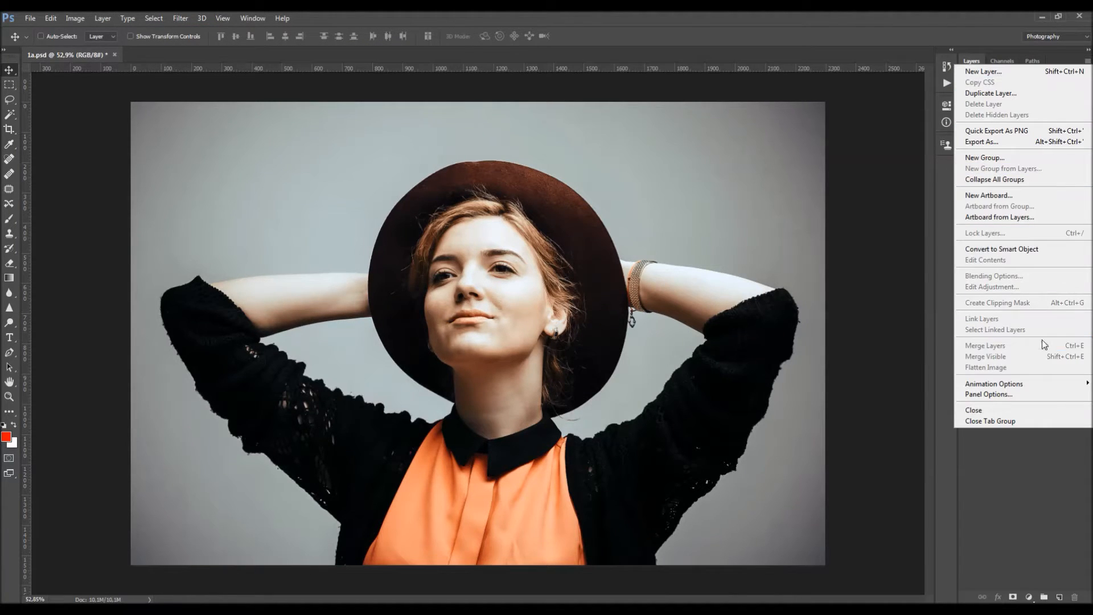
{"action": "left_click", "coordinate": [996, 393]}
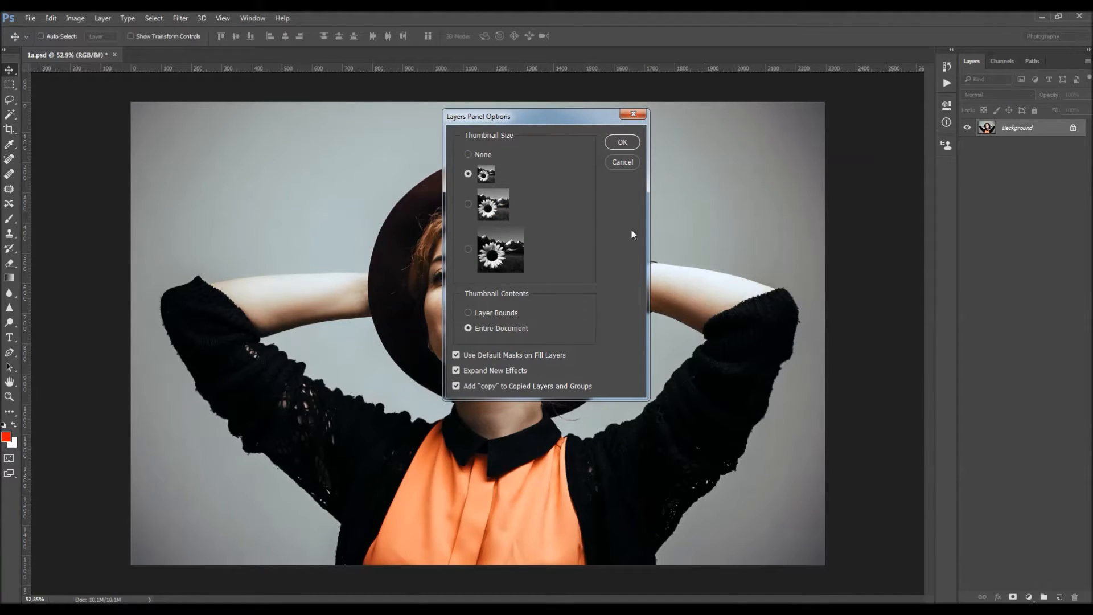
{"action": "left_click", "coordinate": [622, 162]}
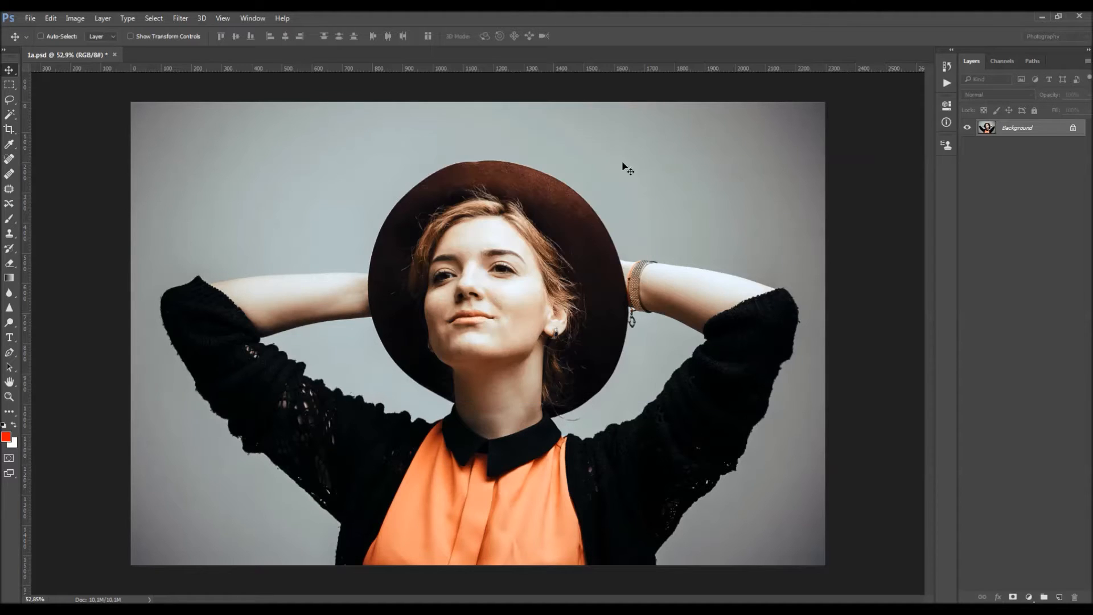
Examine the portrait's colour mode and bit depth, and its width, height and resolution in Image Size, without changing them
{"action": "left_click", "coordinate": [74, 18]}
{"action": "mouse_move", "coordinate": [177, 33]}
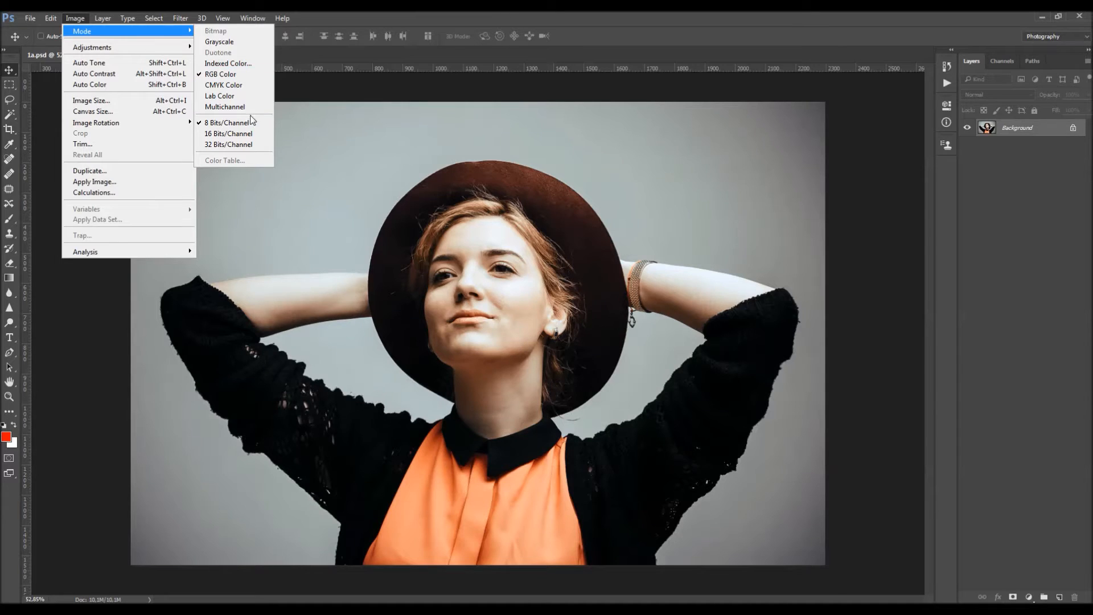
{"action": "left_click", "coordinate": [123, 101]}
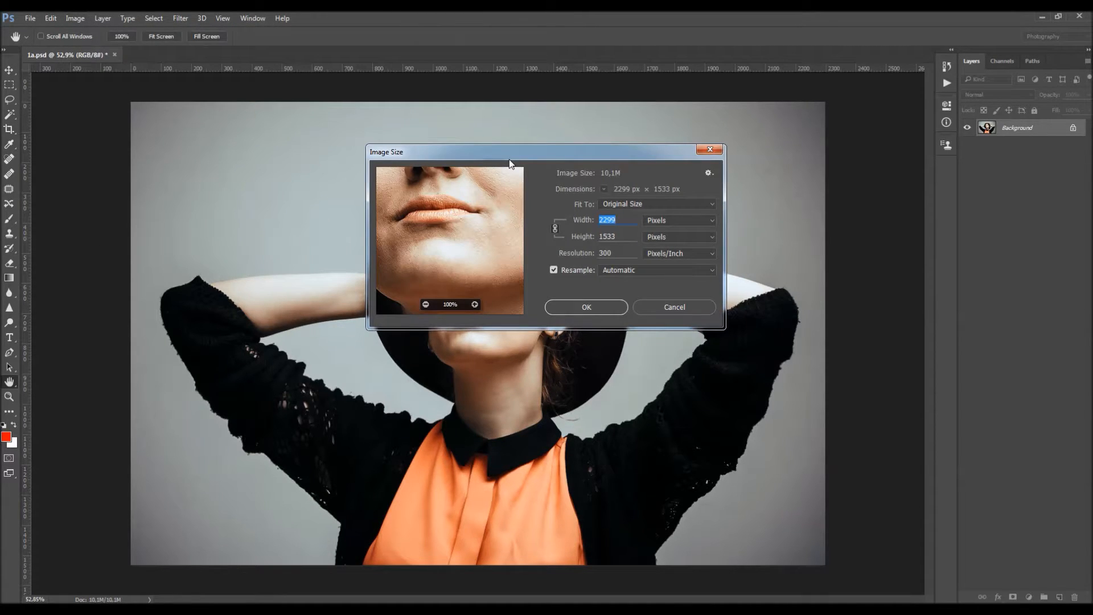
{"action": "left_click_drag", "start_coordinate": [511, 165], "coordinate": [525, 207]}
{"action": "left_click", "coordinate": [636, 293]}
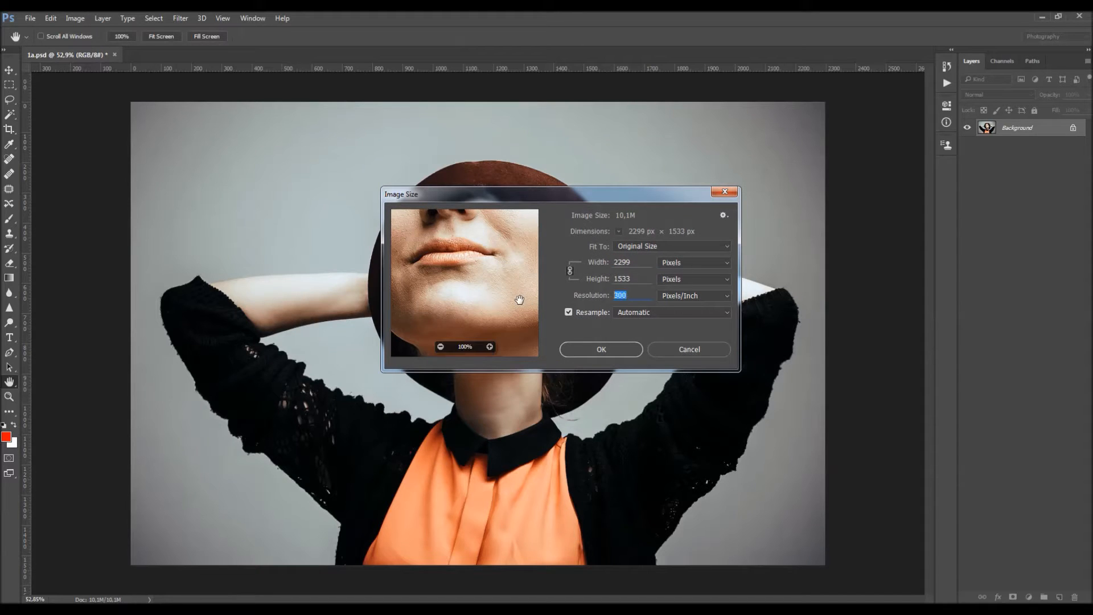
{"action": "left_click", "coordinate": [642, 262]}
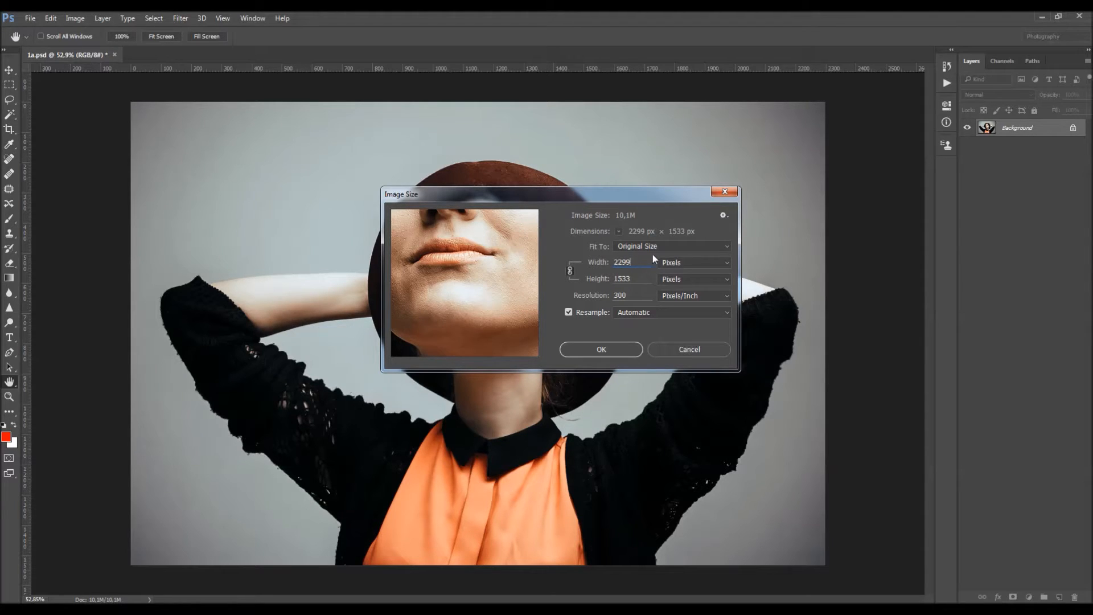
{"action": "left_click_drag", "start_coordinate": [587, 194], "coordinate": [576, 222]}
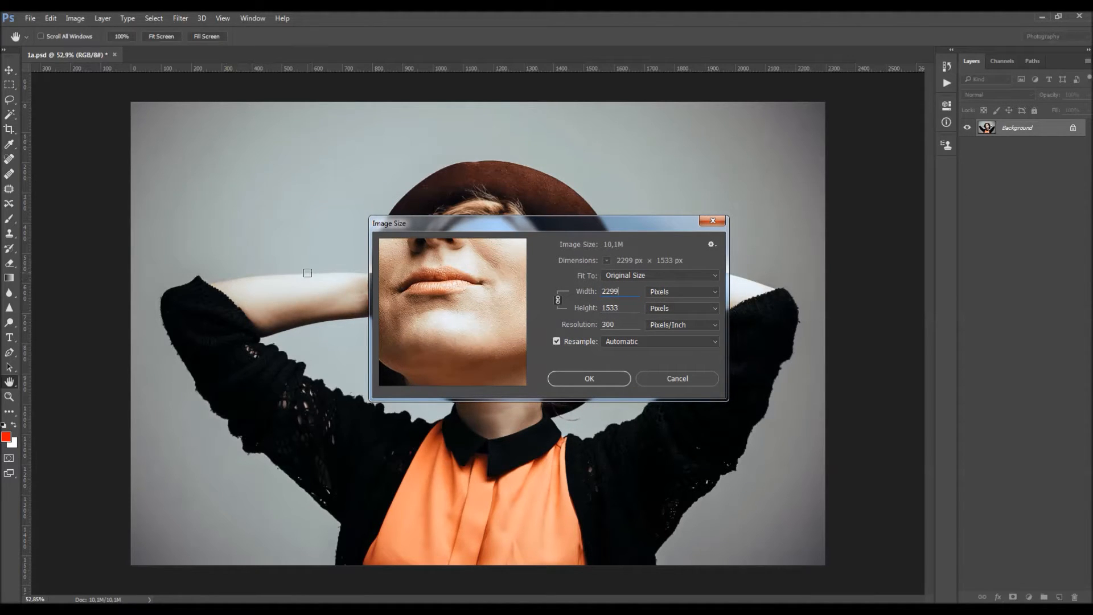
{"action": "left_click_drag", "start_coordinate": [624, 291], "coordinate": [529, 302]}
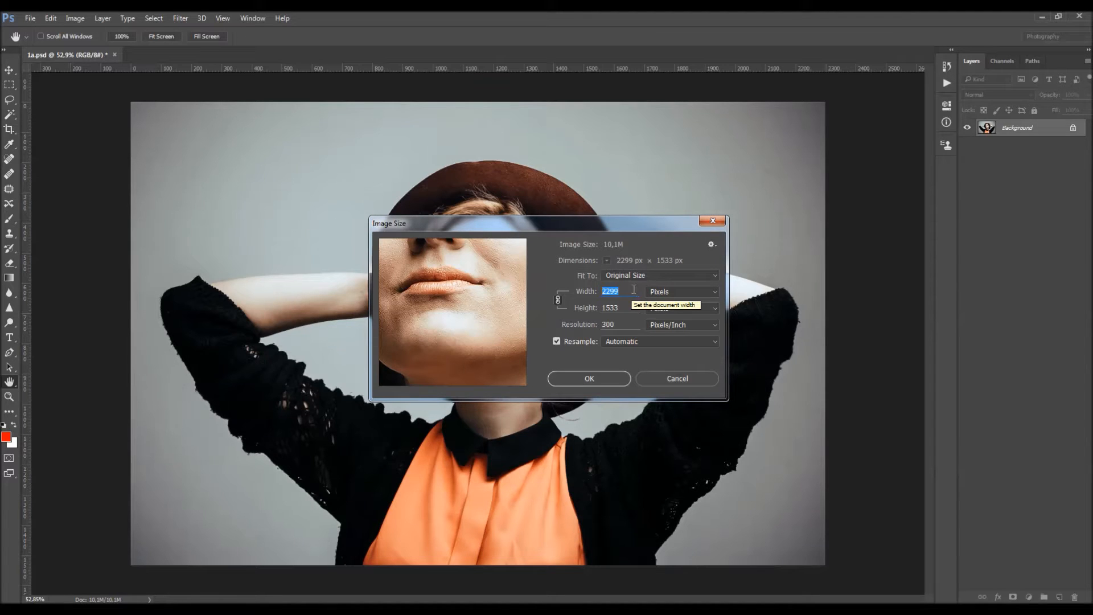
{"action": "left_click_drag", "start_coordinate": [634, 289], "coordinate": [611, 292]}
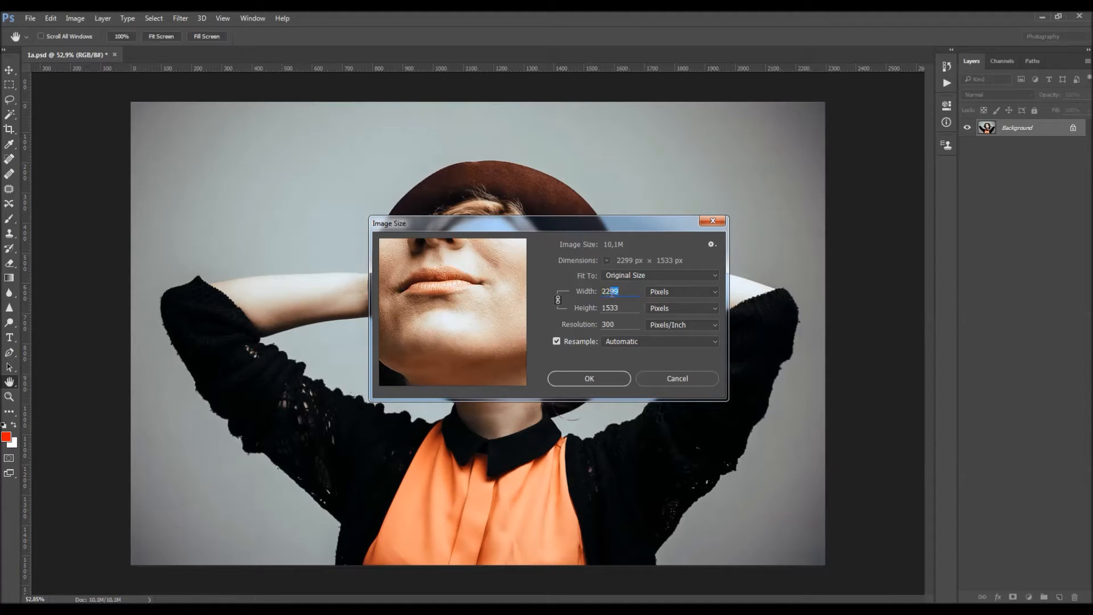
{"action": "left_click", "coordinate": [680, 377]}
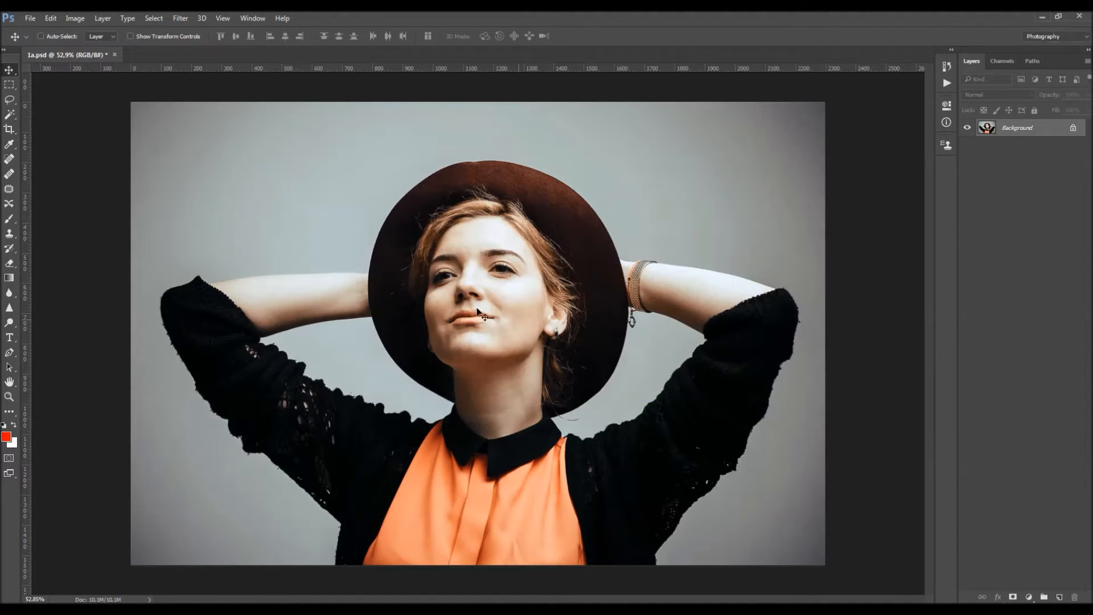
Load the AbstractArt action set and select its AbstractArt action
{"action": "left_click", "coordinate": [255, 19]}
{"action": "left_click", "coordinate": [273, 96]}
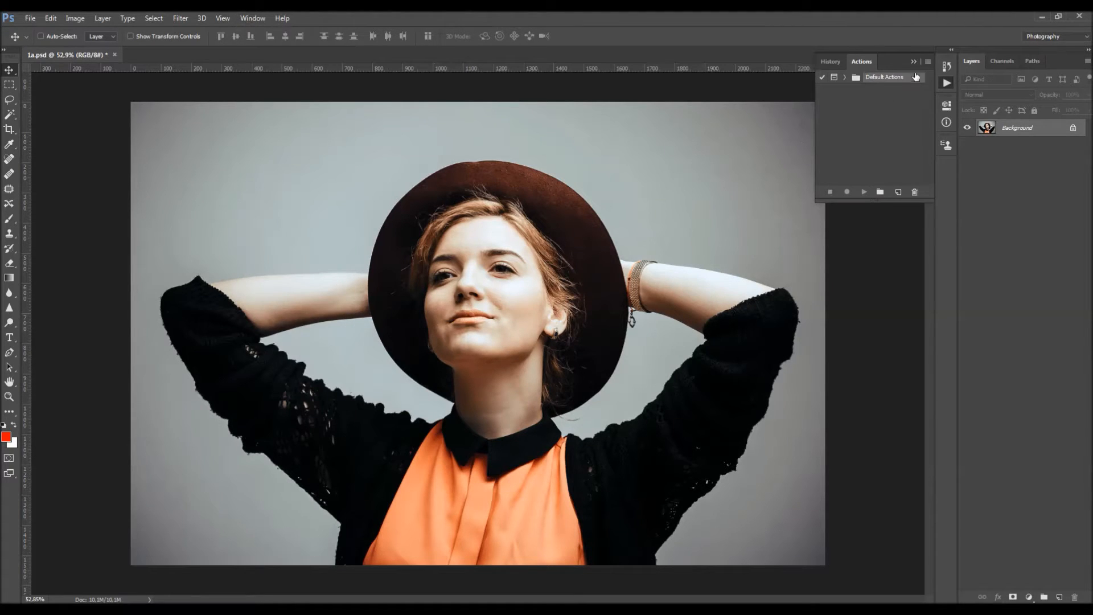
{"action": "left_click", "coordinate": [928, 62]}
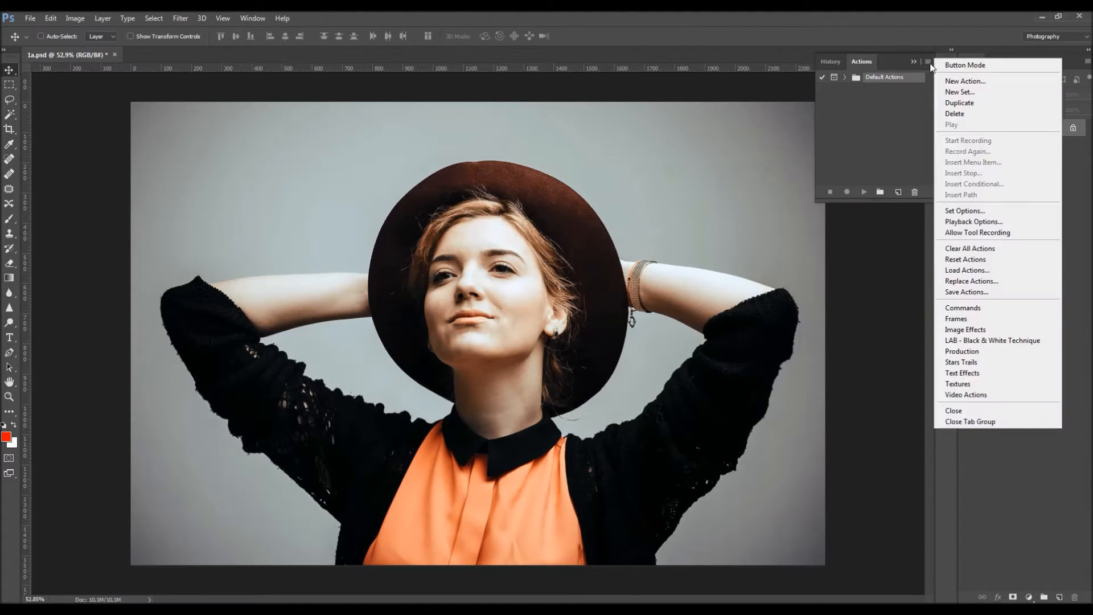
{"action": "left_click", "coordinate": [967, 268]}
{"action": "double_click", "coordinate": [420, 207]}
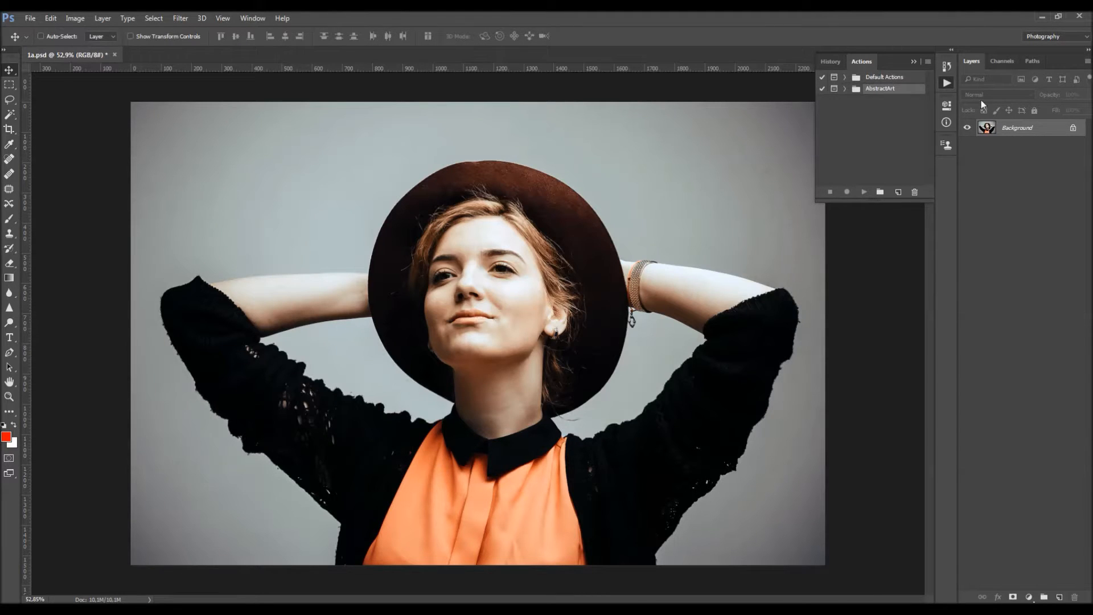
{"action": "left_click", "coordinate": [845, 88]}
{"action": "left_click", "coordinate": [883, 100]}
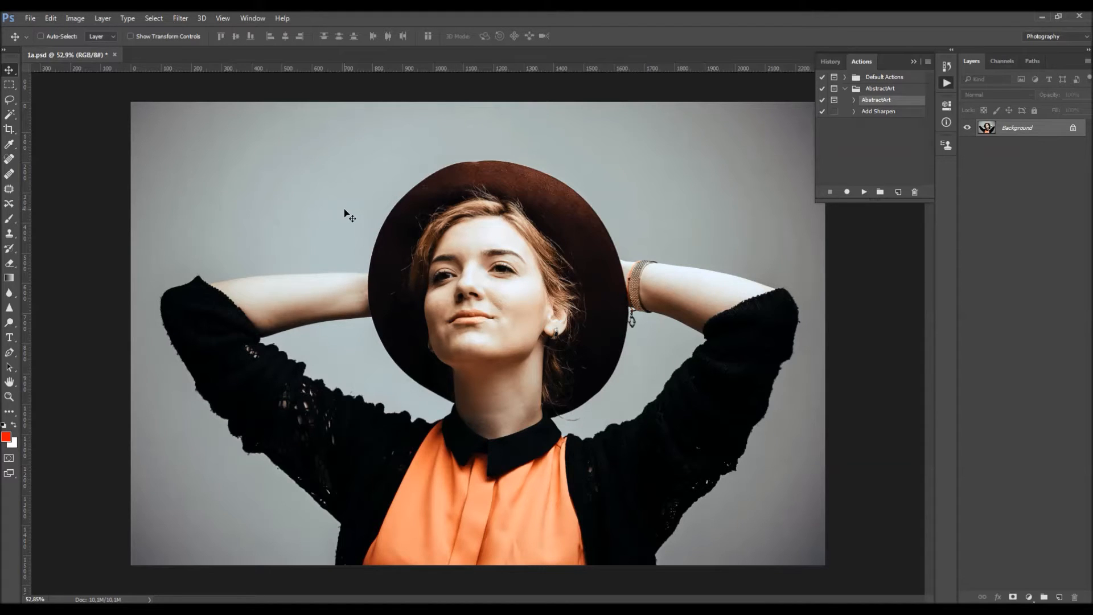
Load the AbstractArt_Brushes file into the Brush tool's presets
{"action": "key", "text": "b"}
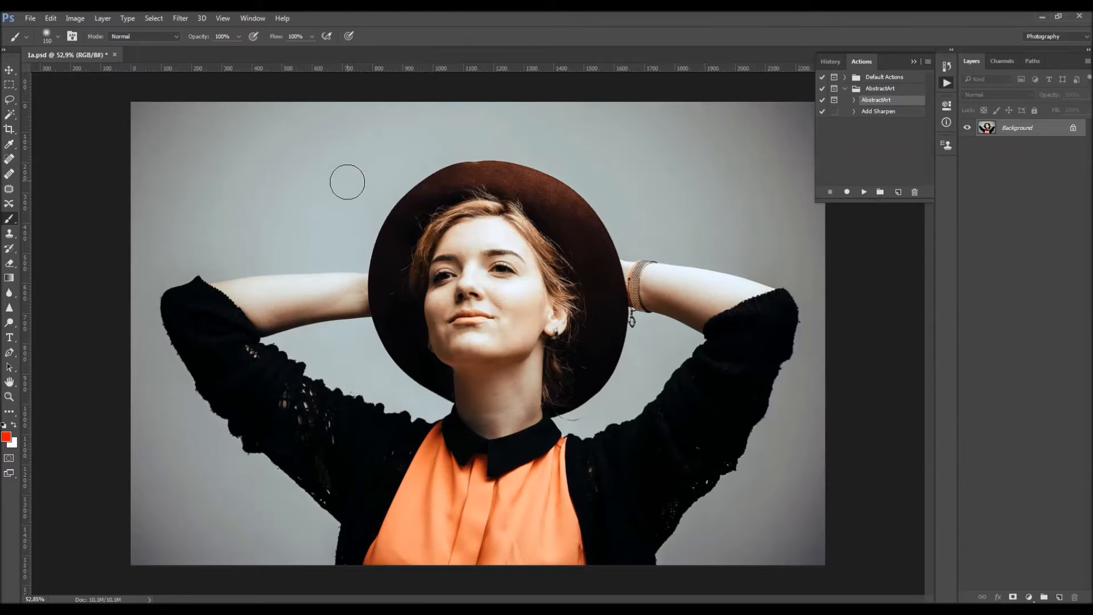
{"action": "right_click", "coordinate": [333, 178]}
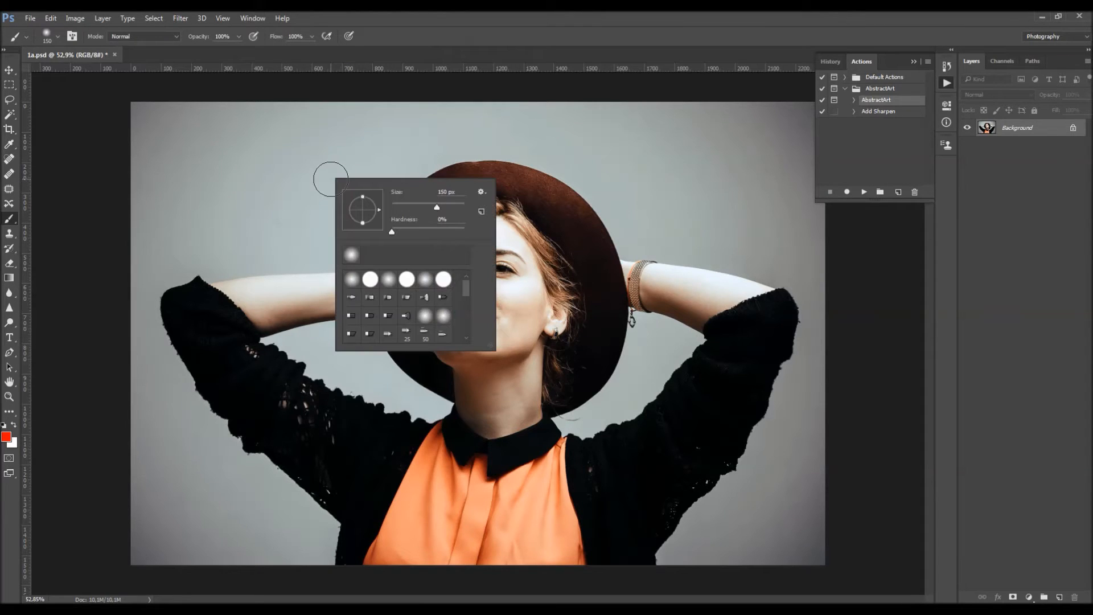
{"action": "left_click", "coordinate": [480, 193]}
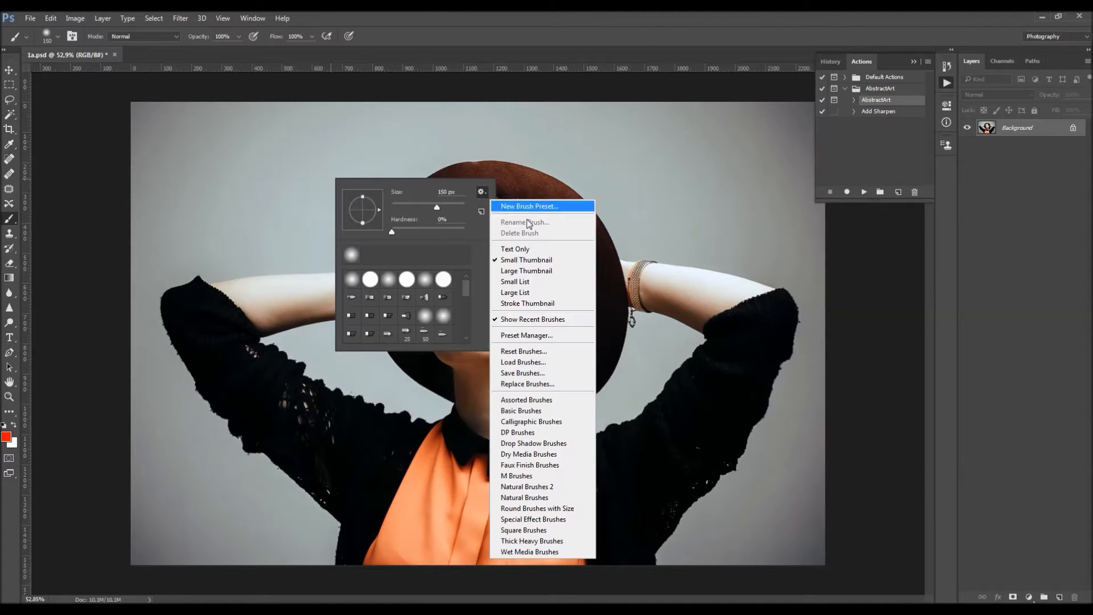
{"action": "left_click", "coordinate": [537, 364]}
{"action": "left_click", "coordinate": [521, 278]}
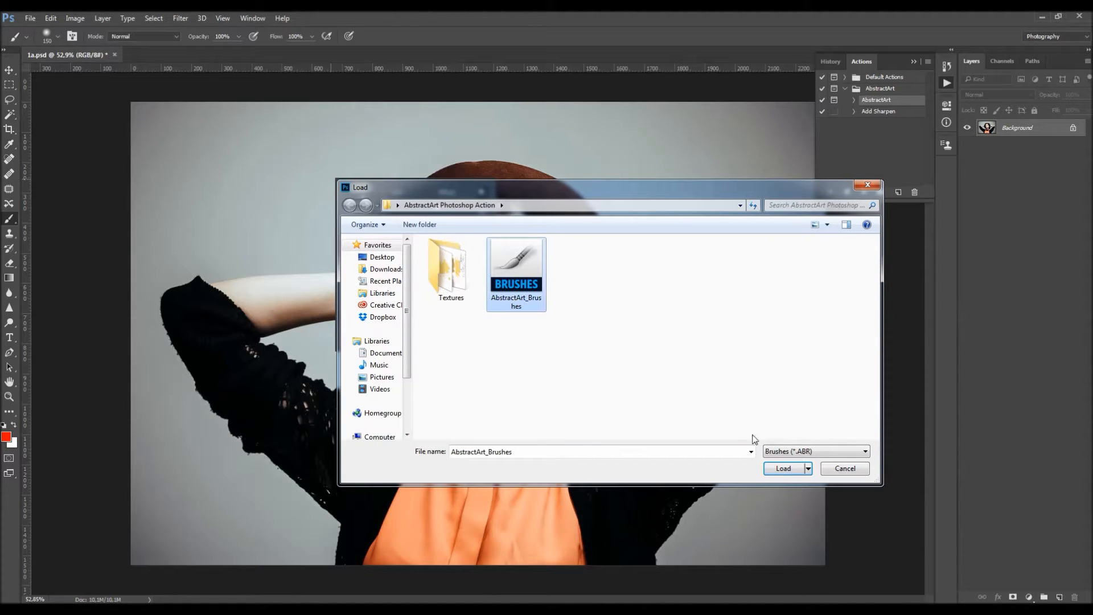
{"action": "left_click", "coordinate": [783, 467]}
{"action": "left_click_drag", "start_coordinate": [466, 288], "coordinate": [467, 336]}
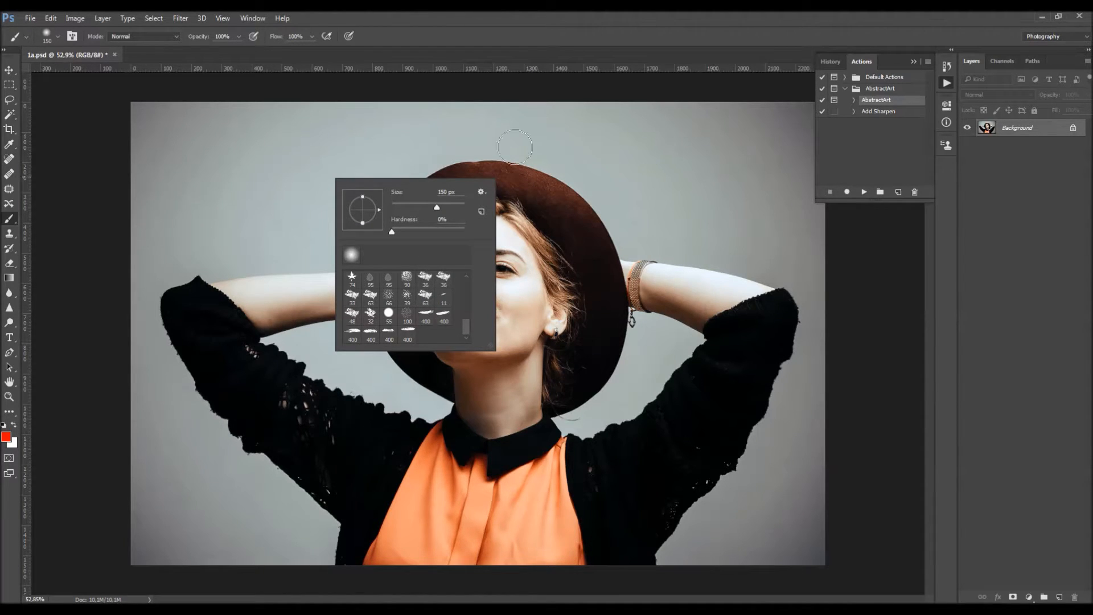
{"action": "left_click", "coordinate": [493, 43]}
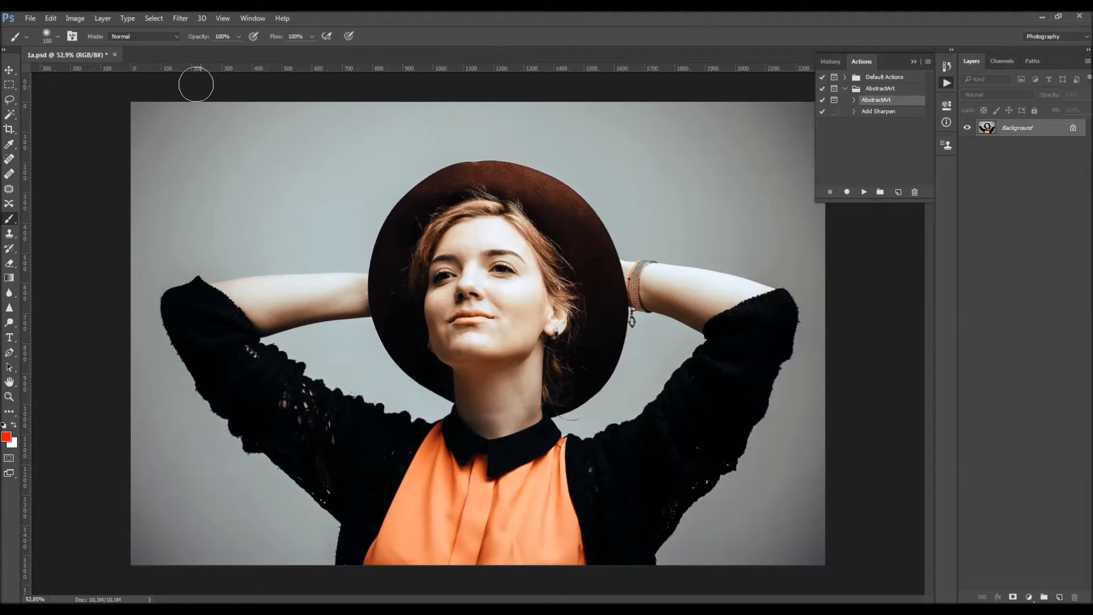
Create a new layer named "brush" above the Background, with Normal mode and 100% opacity
{"action": "left_click", "coordinate": [105, 20]}
{"action": "mouse_move", "coordinate": [114, 31]}
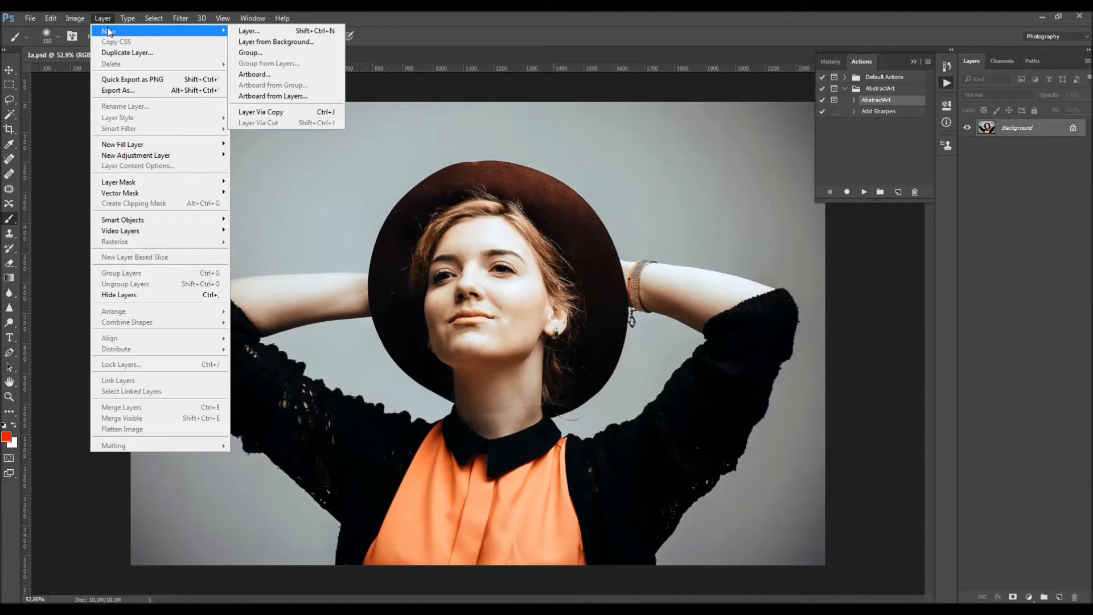
{"action": "left_click", "coordinate": [261, 33]}
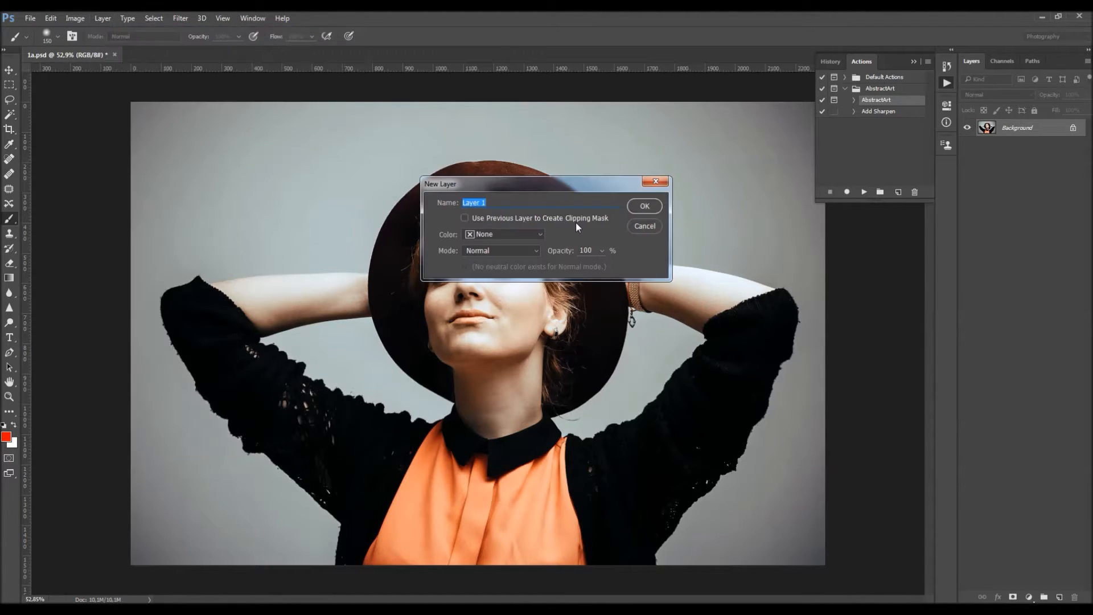
{"action": "type", "text": "brush"}
{"action": "mouse_move", "coordinate": [466, 207]}
{"action": "left_mouse_down"}
{"action": "mouse_move", "coordinate": [424, 205]}
{"action": "mouse_move", "coordinate": [492, 203]}
{"action": "mouse_move", "coordinate": [417, 209]}
{"action": "left_mouse_up"}
{"action": "double_click", "coordinate": [469, 207]}
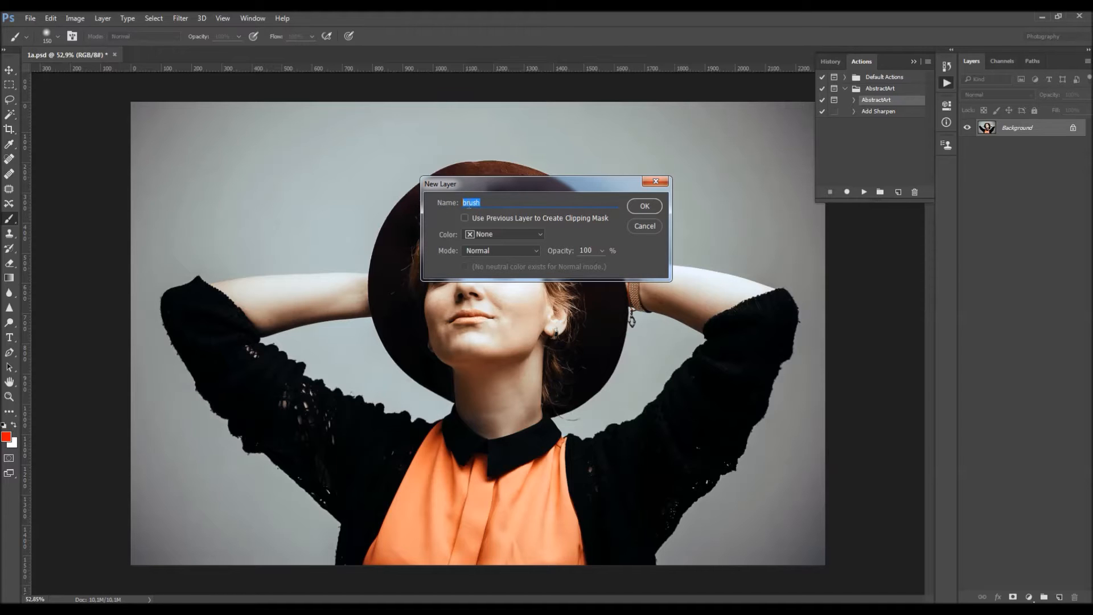
{"action": "left_click", "coordinate": [652, 211]}
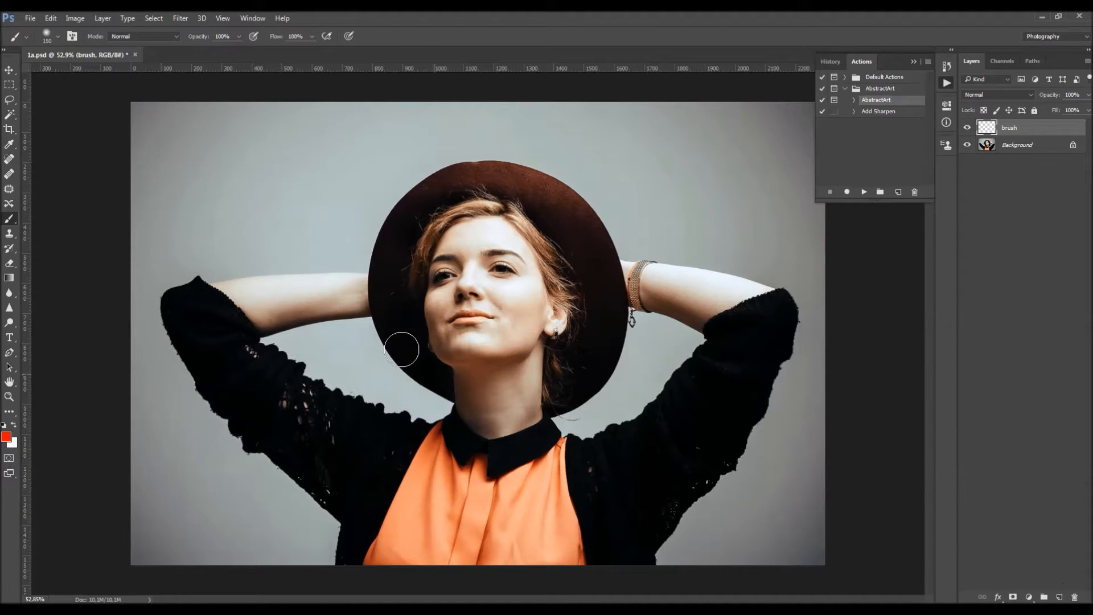
Examine the available brush presets along with the brush size and hardness settings
{"action": "right_click", "coordinate": [411, 240]}
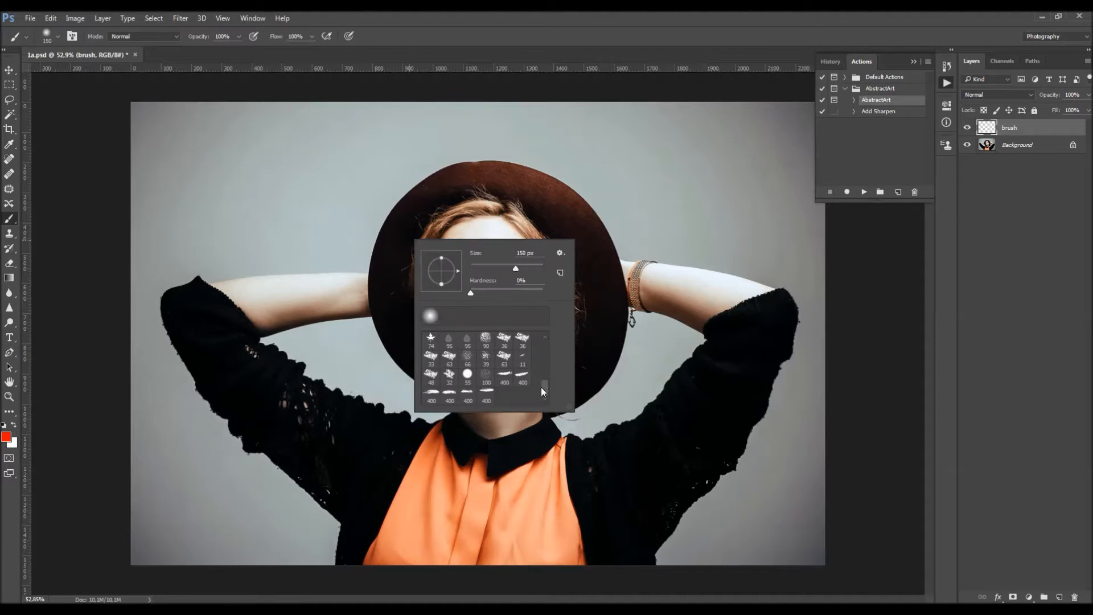
{"action": "left_click_drag", "start_coordinate": [543, 387], "coordinate": [545, 346]}
{"action": "left_click", "coordinate": [359, 261]}
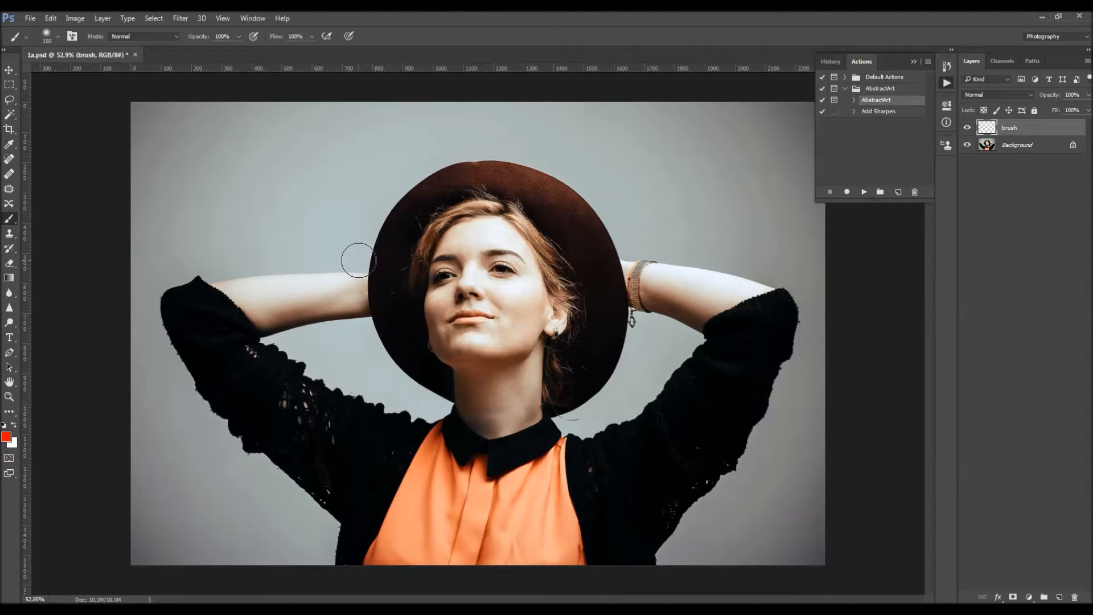
Keep the foreground color at red ff0000 and paint over the woman's hat, face, torso and one sleeve with a 175 px brush
{"action": "left_click", "coordinate": [6, 436]}
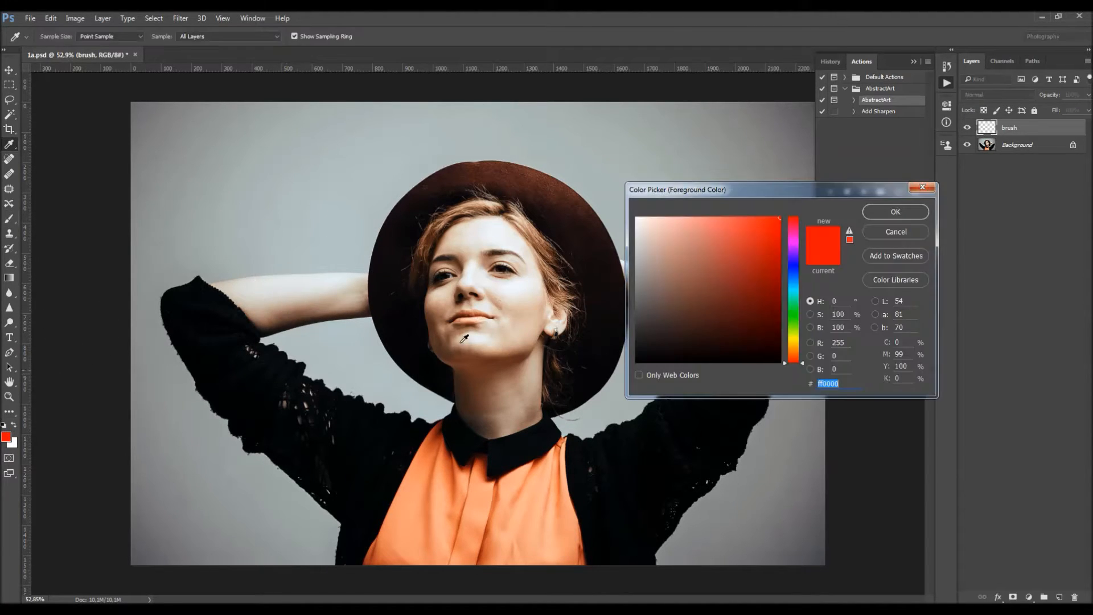
{"action": "key", "text": "Return"}
{"action": "key", "text": "bracketleft"}
{"action": "mouse_move", "coordinate": [478, 281]}
{"action": "left_mouse_down"}
{"action": "mouse_move", "coordinate": [470, 308]}
{"action": "mouse_move", "coordinate": [432, 323]}
{"action": "mouse_move", "coordinate": [461, 310]}
{"action": "mouse_move", "coordinate": [477, 273]}
{"action": "mouse_move", "coordinate": [440, 285]}
{"action": "mouse_move", "coordinate": [408, 279]}
{"action": "mouse_move", "coordinate": [420, 331]}
{"action": "mouse_move", "coordinate": [419, 259]}
{"action": "mouse_move", "coordinate": [414, 275]}
{"action": "mouse_move", "coordinate": [404, 244]}
{"action": "mouse_move", "coordinate": [462, 211]}
{"action": "mouse_move", "coordinate": [427, 232]}
{"action": "mouse_move", "coordinate": [441, 211]}
{"action": "mouse_move", "coordinate": [516, 214]}
{"action": "mouse_move", "coordinate": [509, 203]}
{"action": "mouse_move", "coordinate": [580, 238]}
{"action": "mouse_move", "coordinate": [561, 226]}
{"action": "mouse_move", "coordinate": [580, 265]}
{"action": "mouse_move", "coordinate": [557, 243]}
{"action": "mouse_move", "coordinate": [459, 290]}
{"action": "mouse_move", "coordinate": [514, 311]}
{"action": "mouse_move", "coordinate": [511, 354]}
{"action": "mouse_move", "coordinate": [437, 336]}
{"action": "mouse_move", "coordinate": [476, 364]}
{"action": "mouse_move", "coordinate": [462, 366]}
{"action": "mouse_move", "coordinate": [502, 426]}
{"action": "mouse_move", "coordinate": [490, 535]}
{"action": "mouse_move", "coordinate": [454, 494]}
{"action": "mouse_move", "coordinate": [458, 460]}
{"action": "mouse_move", "coordinate": [476, 447]}
{"action": "mouse_move", "coordinate": [487, 391]}
{"action": "mouse_move", "coordinate": [473, 445]}
{"action": "mouse_move", "coordinate": [569, 314]}
{"action": "mouse_move", "coordinate": [583, 318]}
{"action": "mouse_move", "coordinate": [562, 375]}
{"action": "mouse_move", "coordinate": [539, 380]}
{"action": "mouse_move", "coordinate": [488, 439]}
{"action": "mouse_move", "coordinate": [530, 481]}
{"action": "mouse_move", "coordinate": [521, 425]}
{"action": "mouse_move", "coordinate": [572, 560]}
{"action": "mouse_move", "coordinate": [541, 506]}
{"action": "mouse_move", "coordinate": [475, 595]}
{"action": "mouse_move", "coordinate": [447, 589]}
{"action": "mouse_move", "coordinate": [443, 540]}
{"action": "mouse_move", "coordinate": [402, 515]}
{"action": "mouse_move", "coordinate": [370, 549]}
{"action": "mouse_move", "coordinate": [439, 459]}
{"action": "mouse_move", "coordinate": [286, 398]}
{"action": "mouse_move", "coordinate": [187, 308]}
{"action": "mouse_move", "coordinate": [268, 396]}
{"action": "mouse_move", "coordinate": [196, 325]}
{"action": "mouse_move", "coordinate": [279, 431]}
{"action": "mouse_move", "coordinate": [353, 501]}
{"action": "mouse_move", "coordinate": [362, 478]}
{"action": "mouse_move", "coordinate": [244, 346]}
{"action": "mouse_move", "coordinate": [279, 304]}
{"action": "left_mouse_up"}
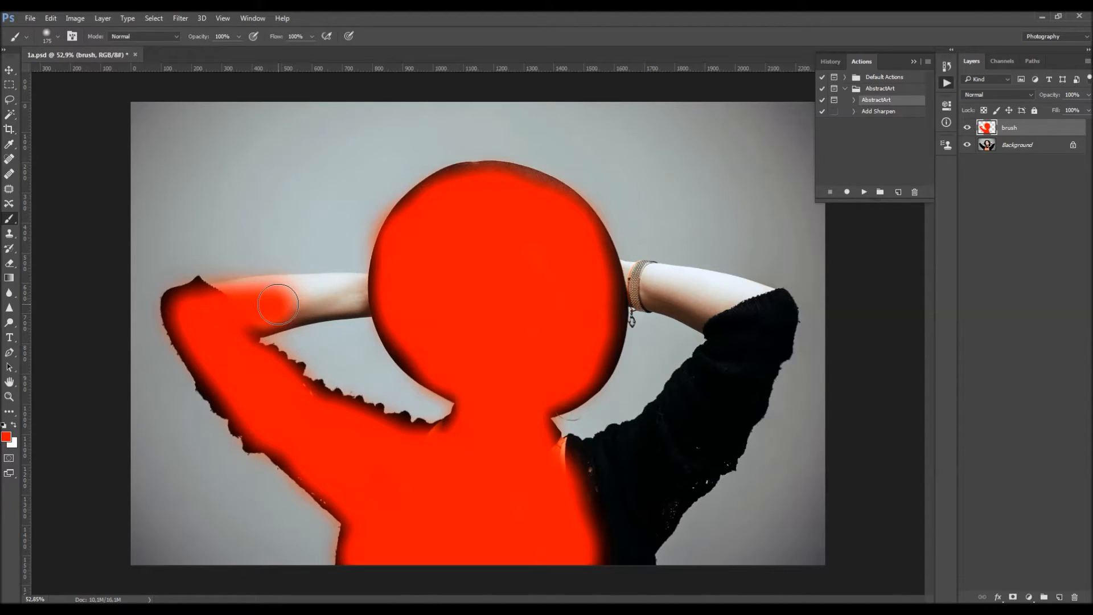
Reduce the brush to 150 px and paint over the remaining forearm and the woman's entire other arm in red
{"action": "key", "text": "bracketright"}
{"action": "key", "text": "bracketleft"}
{"action": "key", "text": "bracketleft"}
{"action": "key", "text": "bracketleft"}
{"action": "left_click_drag", "start_coordinate": [267, 294], "coordinate": [435, 298]}
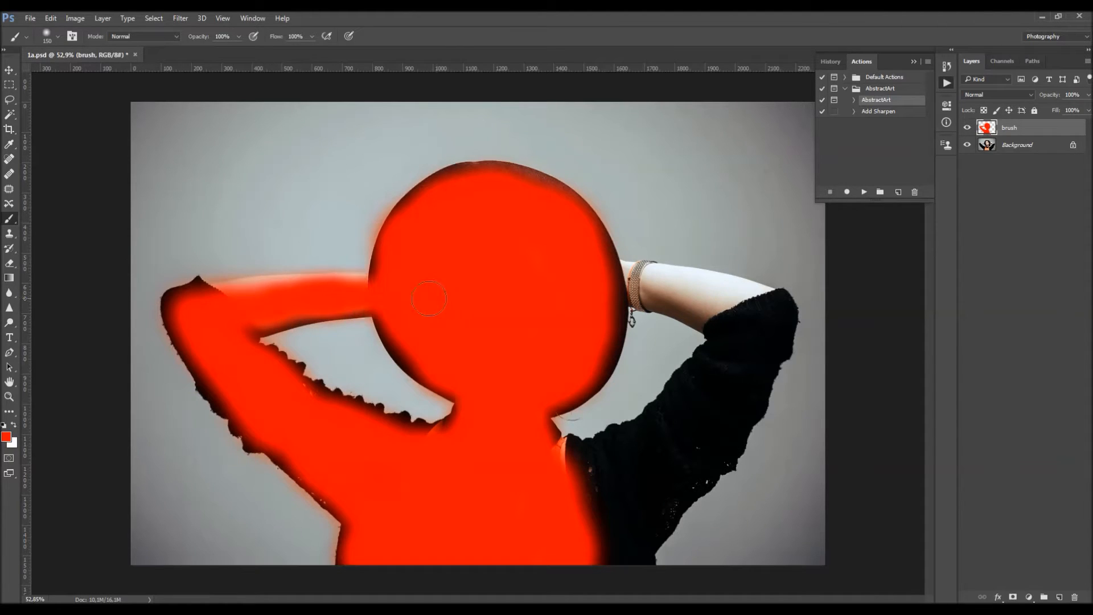
{"action": "left_click_drag", "start_coordinate": [233, 299], "coordinate": [401, 295]}
{"action": "mouse_move", "coordinate": [621, 296]}
{"action": "left_mouse_down"}
{"action": "mouse_move", "coordinate": [769, 299]}
{"action": "mouse_move", "coordinate": [766, 347]}
{"action": "mouse_move", "coordinate": [776, 316]}
{"action": "mouse_move", "coordinate": [744, 361]}
{"action": "mouse_move", "coordinate": [722, 352]}
{"action": "mouse_move", "coordinate": [729, 319]}
{"action": "mouse_move", "coordinate": [658, 432]}
{"action": "mouse_move", "coordinate": [576, 473]}
{"action": "mouse_move", "coordinate": [578, 537]}
{"action": "mouse_move", "coordinate": [626, 566]}
{"action": "mouse_move", "coordinate": [649, 459]}
{"action": "mouse_move", "coordinate": [718, 422]}
{"action": "mouse_move", "coordinate": [688, 461]}
{"action": "mouse_move", "coordinate": [668, 441]}
{"action": "mouse_move", "coordinate": [683, 422]}
{"action": "mouse_move", "coordinate": [717, 417]}
{"action": "mouse_move", "coordinate": [749, 370]}
{"action": "mouse_move", "coordinate": [718, 439]}
{"action": "left_mouse_up"}
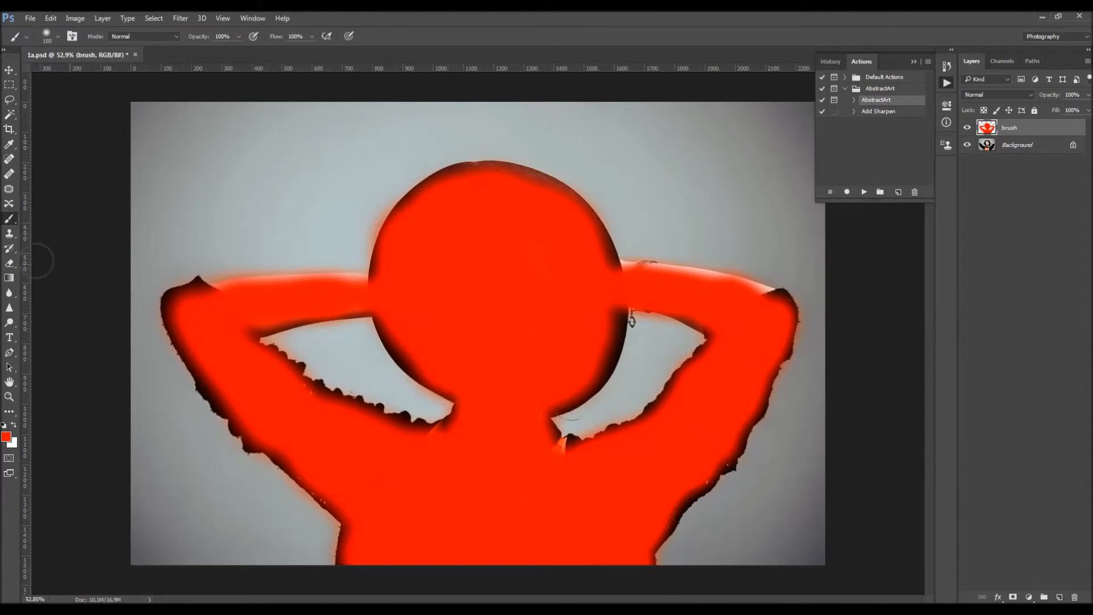
Give the Eraser a 150 px tip and touch up the red paint near the top of the hat with the Brush
{"action": "left_click", "coordinate": [9, 263]}
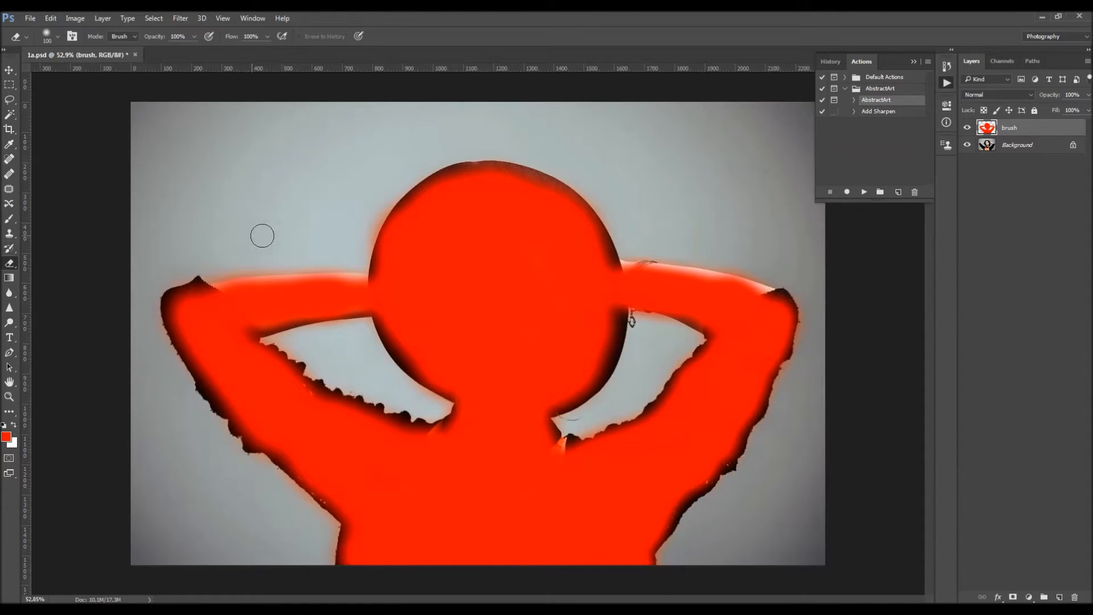
{"action": "right_click", "coordinate": [298, 235]}
{"action": "double_click", "coordinate": [387, 332]}
{"action": "key", "text": "bracketright"}
{"action": "key", "text": "b"}
{"action": "left_click_drag", "start_coordinate": [461, 194], "coordinate": [490, 193]}
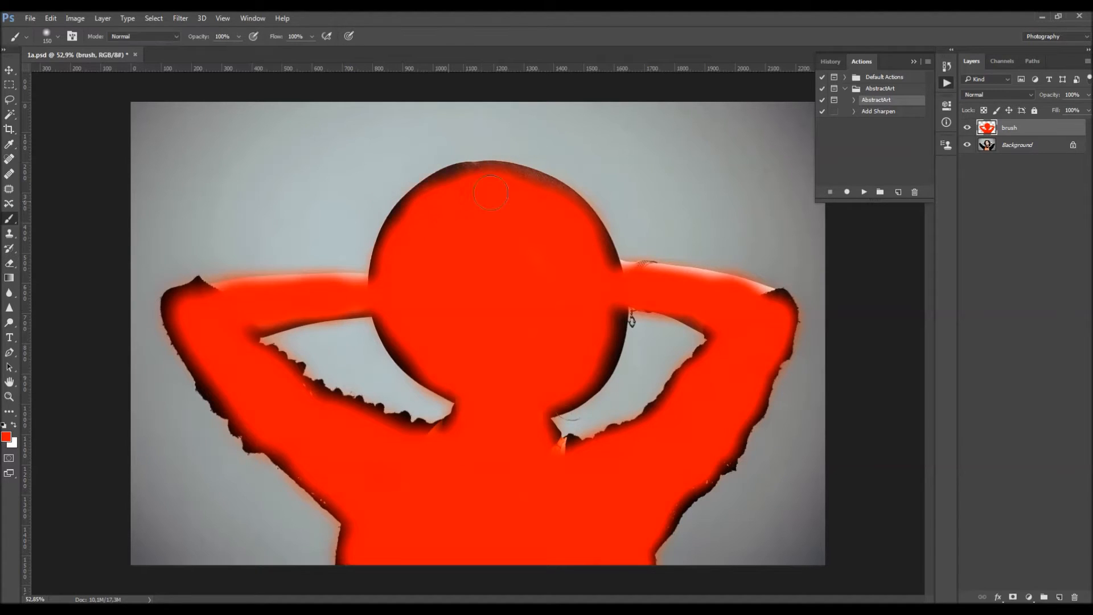
{"action": "key", "text": "e"}
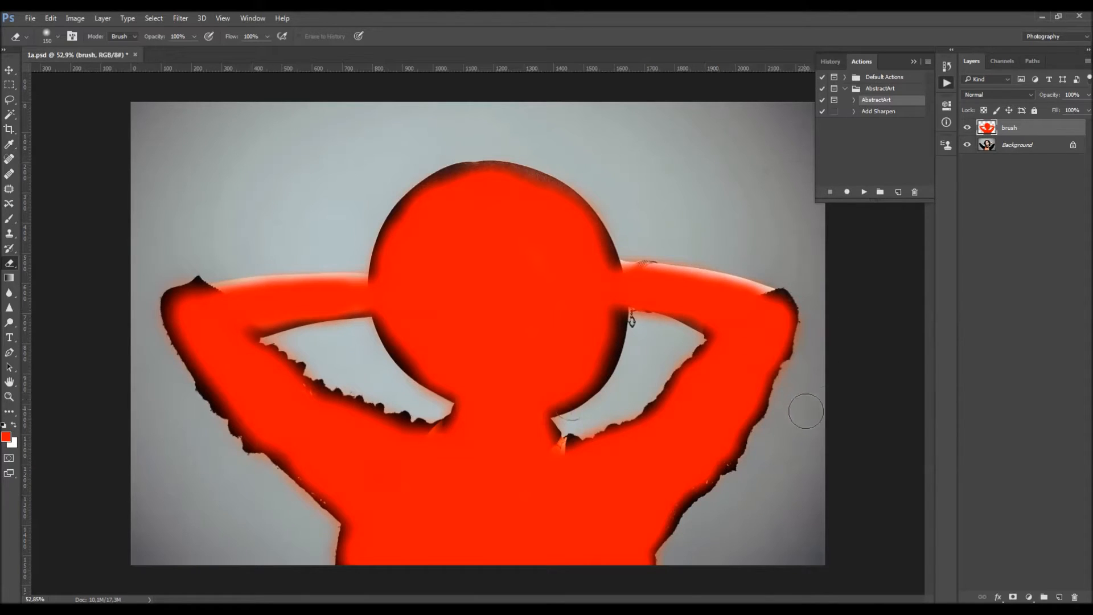
Run the AbstractArt action and continue to its first texture placement
{"action": "key", "text": "v"}
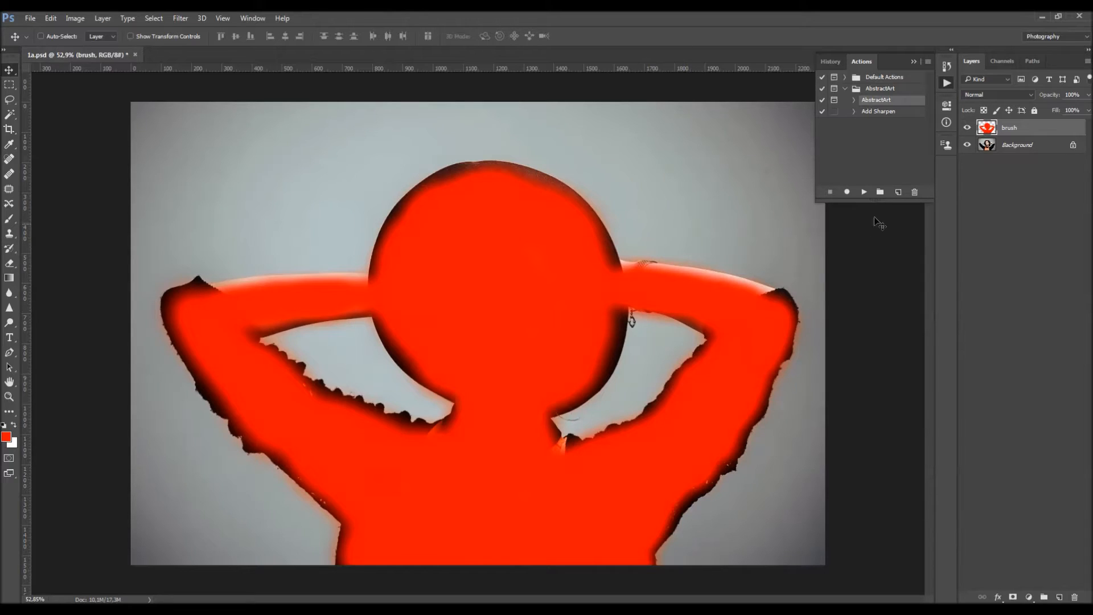
{"action": "left_click", "coordinate": [864, 192]}
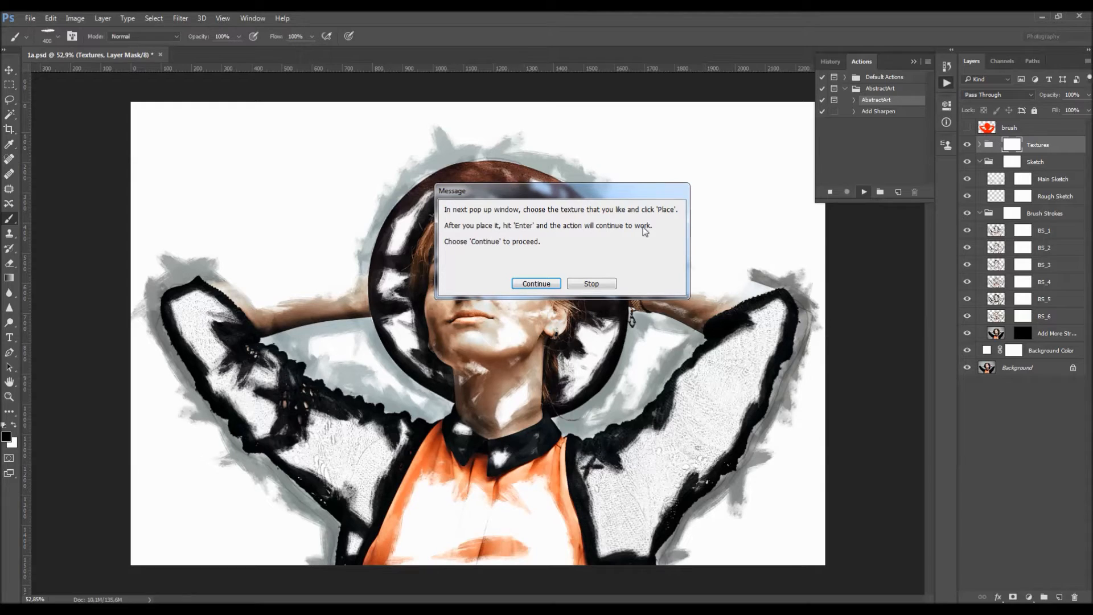
{"action": "left_click", "coordinate": [535, 284]}
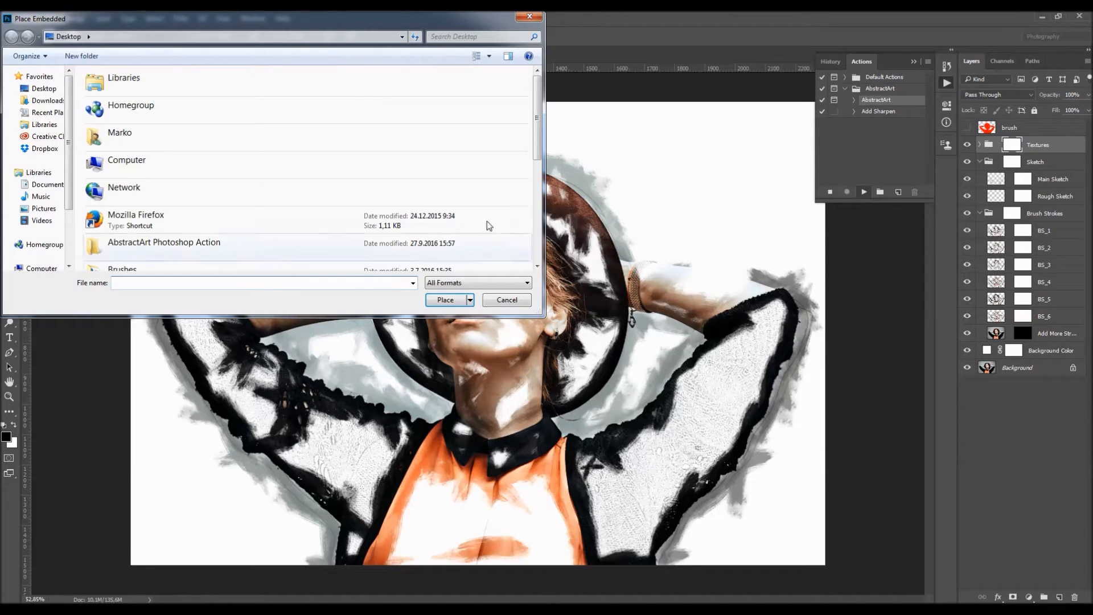
Place texture file 2 from the Textures folder inside AbstractArt Photoshop Action
{"action": "left_click_drag", "start_coordinate": [344, 19], "coordinate": [424, 45]}
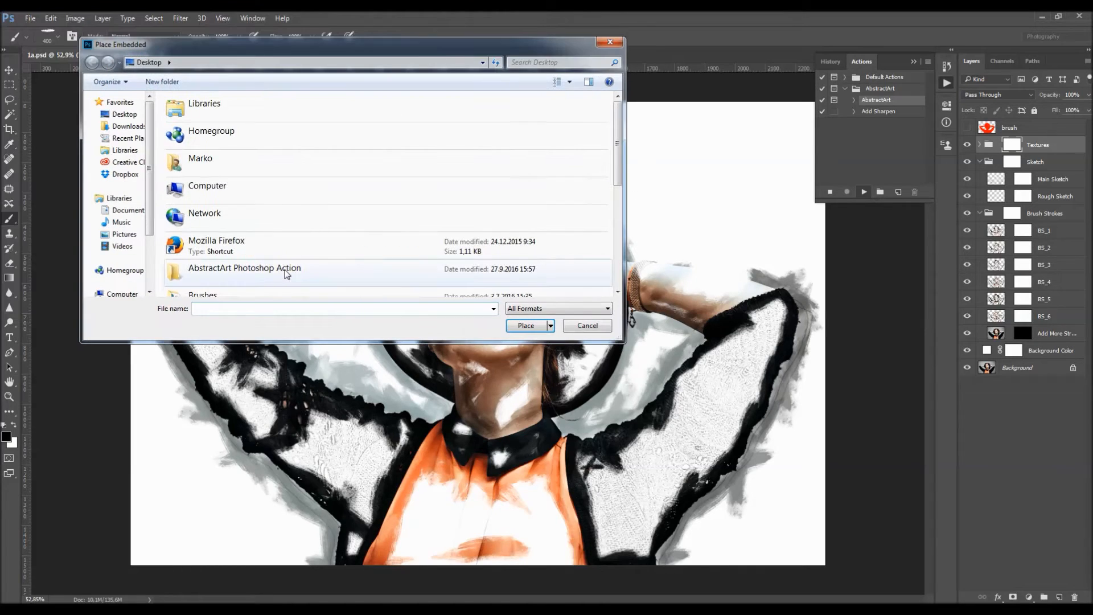
{"action": "double_click", "coordinate": [285, 272]}
{"action": "double_click", "coordinate": [193, 137]}
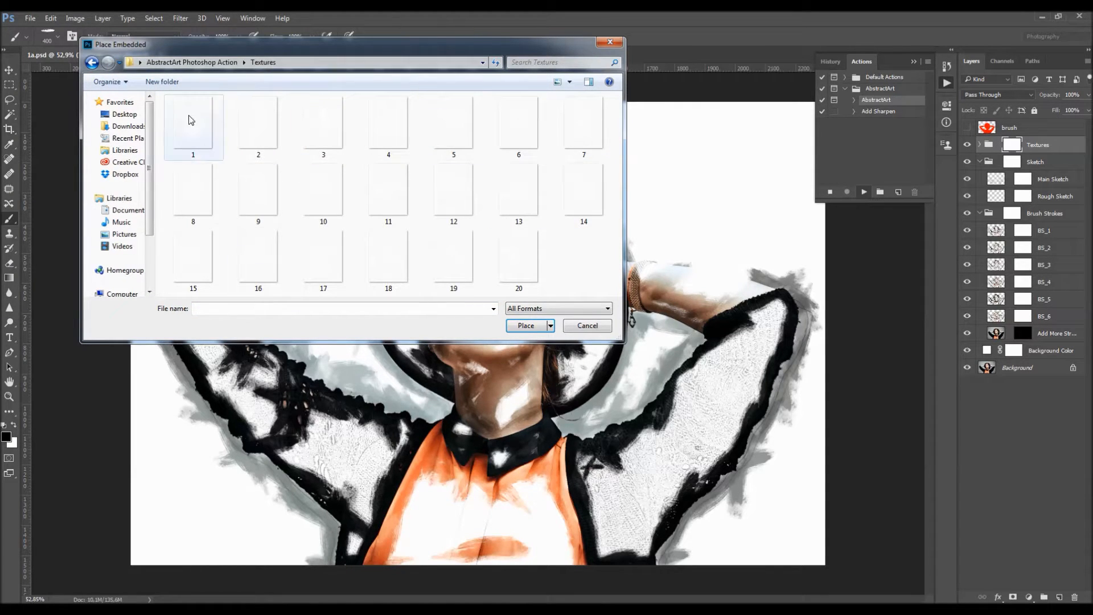
{"action": "left_click", "coordinate": [269, 199]}
{"action": "left_click", "coordinate": [336, 250]}
{"action": "left_click", "coordinate": [518, 257]}
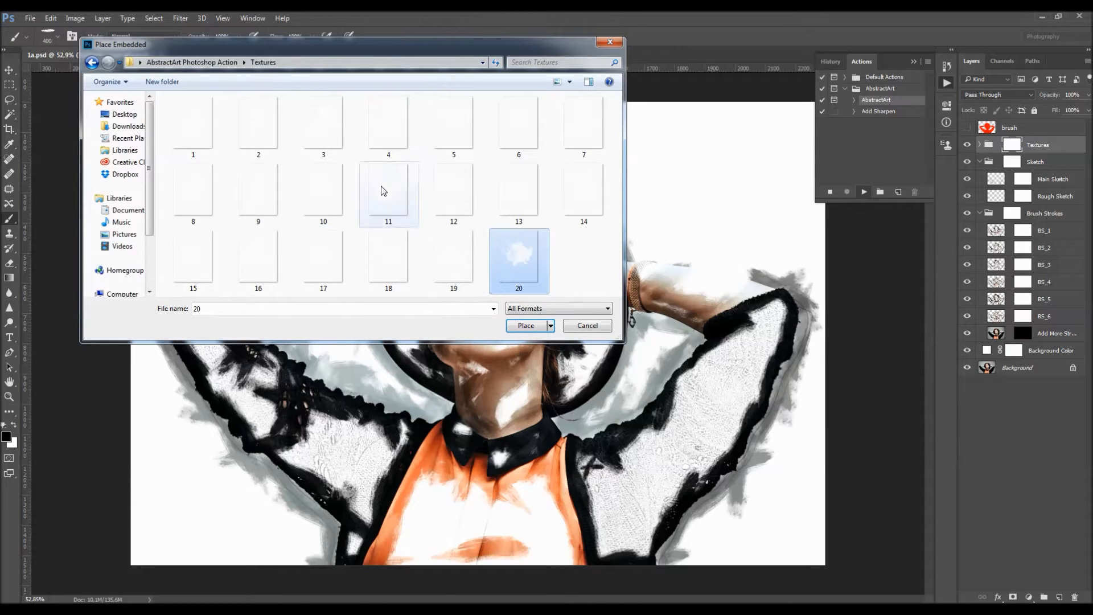
{"action": "left_click", "coordinate": [262, 133]}
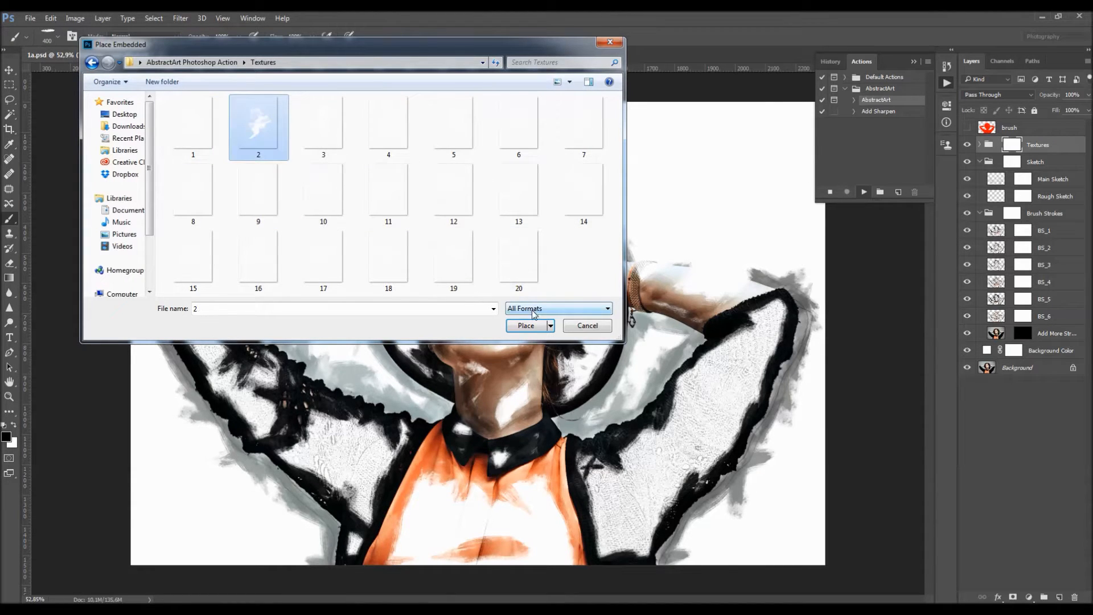
{"action": "left_click", "coordinate": [525, 325]}
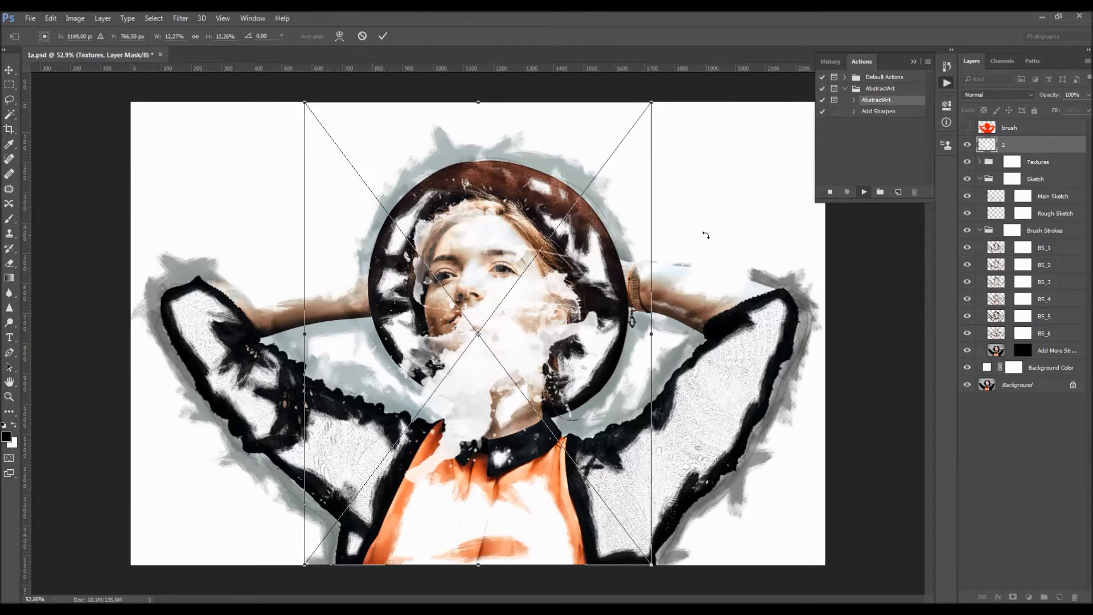
Rotate texture 2 to about -38.84°, scale it to about 18.13%, position it over the face and hat, and commit the placement
{"action": "left_click_drag", "start_coordinate": [692, 205], "coordinate": [548, 100]}
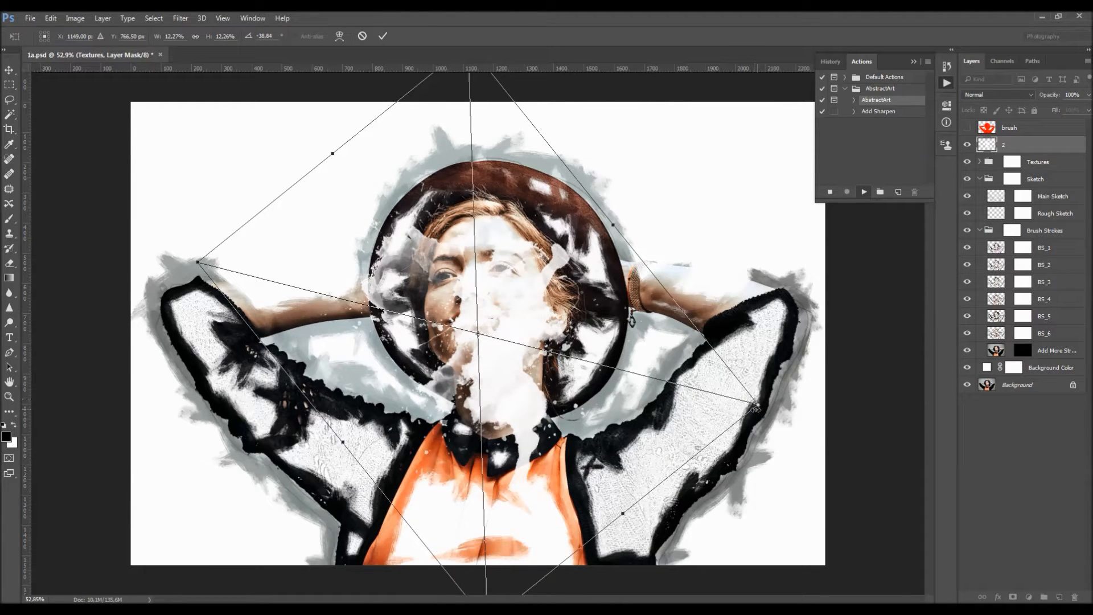
{"action": "left_click_drag", "start_coordinate": [759, 403], "coordinate": [823, 410]}
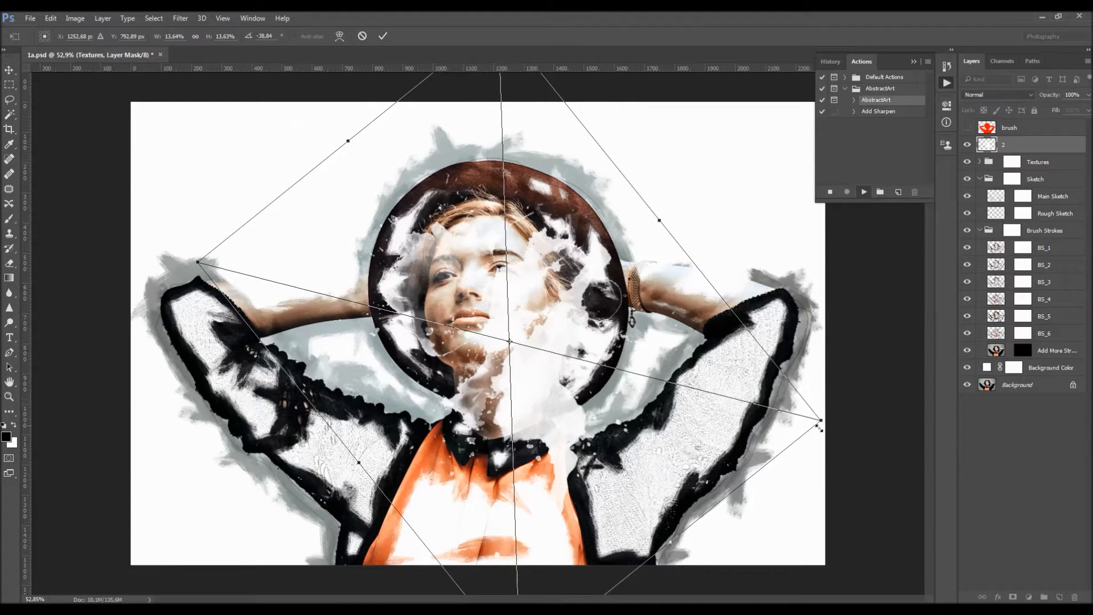
{"action": "left_click_drag", "start_coordinate": [820, 422], "coordinate": [905, 439]}
{"action": "left_click_drag", "start_coordinate": [612, 366], "coordinate": [552, 322]}
{"action": "left_click_drag", "start_coordinate": [138, 216], "coordinate": [81, 200]}
{"action": "left_click_drag", "start_coordinate": [588, 294], "coordinate": [611, 294]}
{"action": "left_click_drag", "start_coordinate": [869, 393], "coordinate": [934, 395]}
{"action": "mouse_move", "coordinate": [704, 354]}
{"action": "left_mouse_down"}
{"action": "mouse_move", "coordinate": [670, 344]}
{"action": "mouse_move", "coordinate": [683, 356]}
{"action": "left_mouse_up"}
{"action": "left_click_drag", "start_coordinate": [84, 200], "coordinate": [73, 191]}
{"action": "left_click_drag", "start_coordinate": [521, 274], "coordinate": [548, 284]}
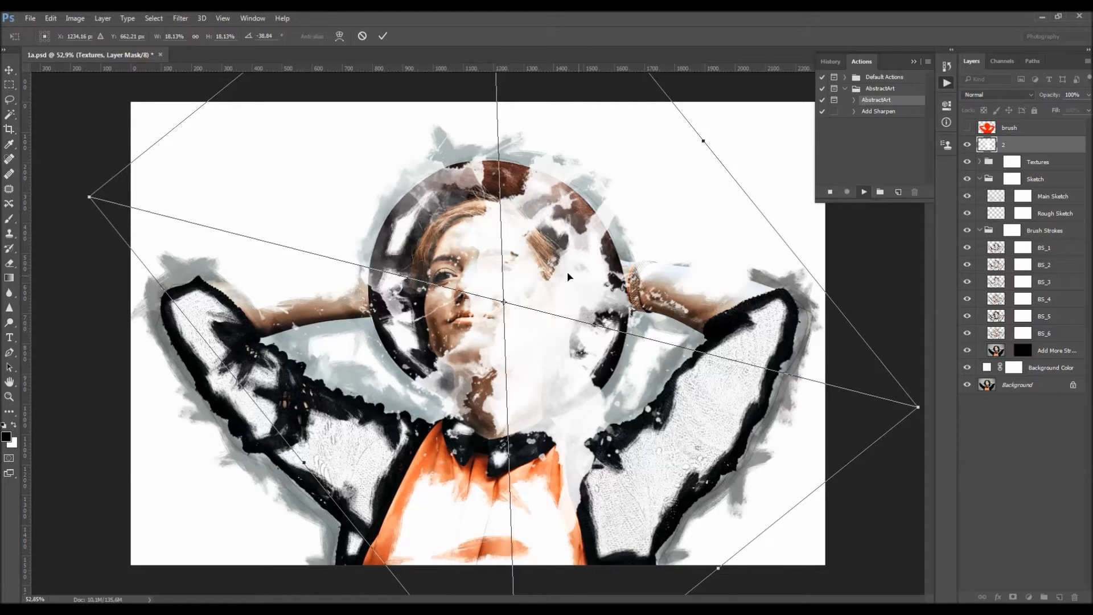
{"action": "left_click_drag", "start_coordinate": [574, 248], "coordinate": [574, 258]}
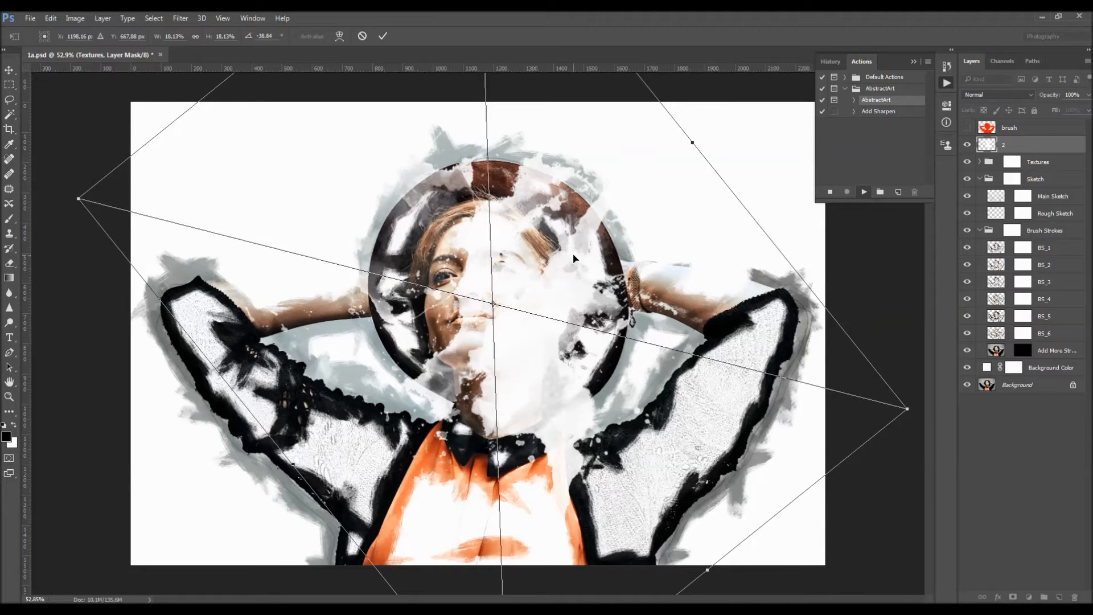
{"action": "key", "text": "Return"}
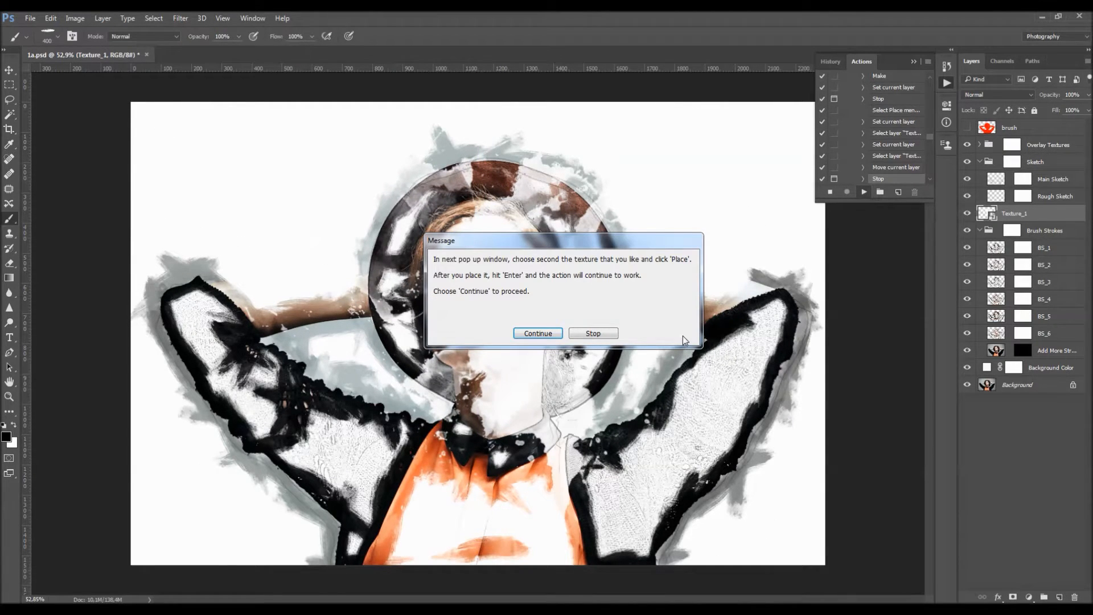
Continue the action and place file 10 as the second texture
{"action": "left_click_drag", "start_coordinate": [522, 241], "coordinate": [522, 238]}
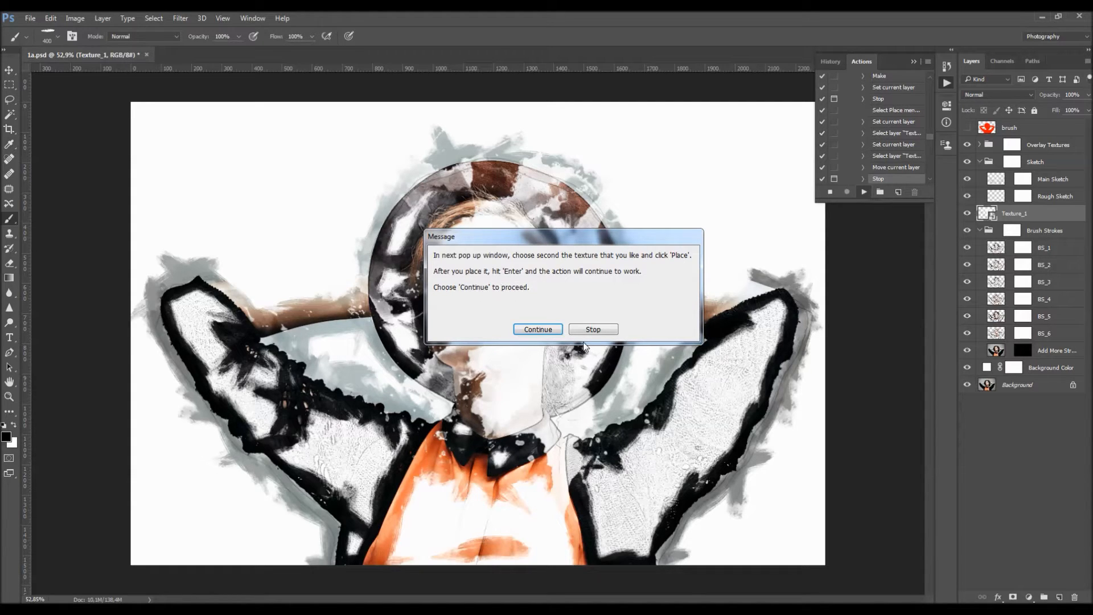
{"action": "left_click", "coordinate": [539, 330]}
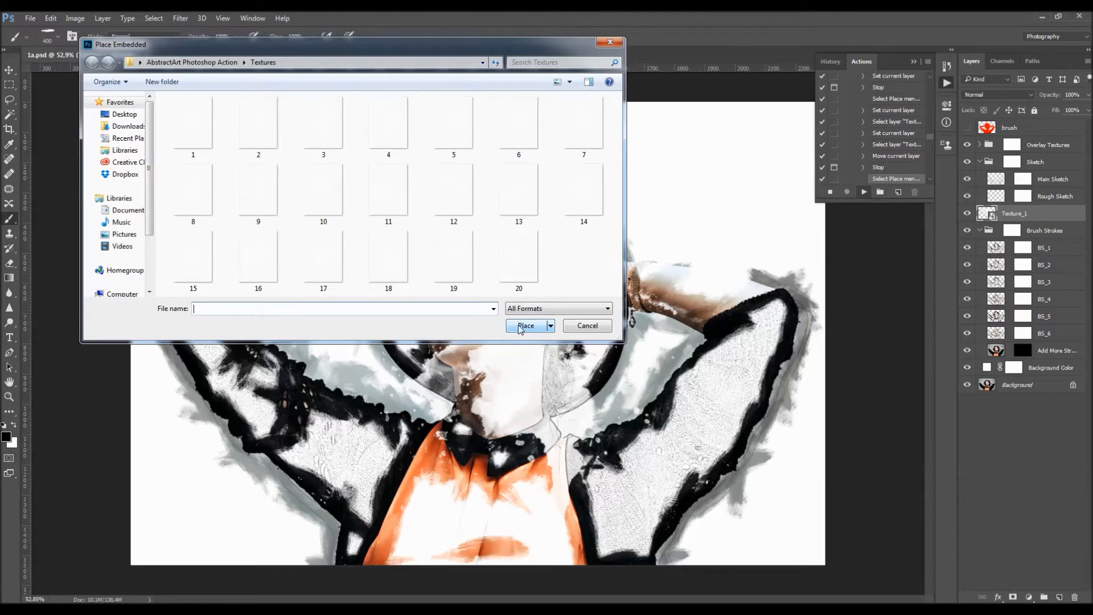
{"action": "left_click", "coordinate": [336, 190]}
{"action": "left_click", "coordinate": [525, 325]}
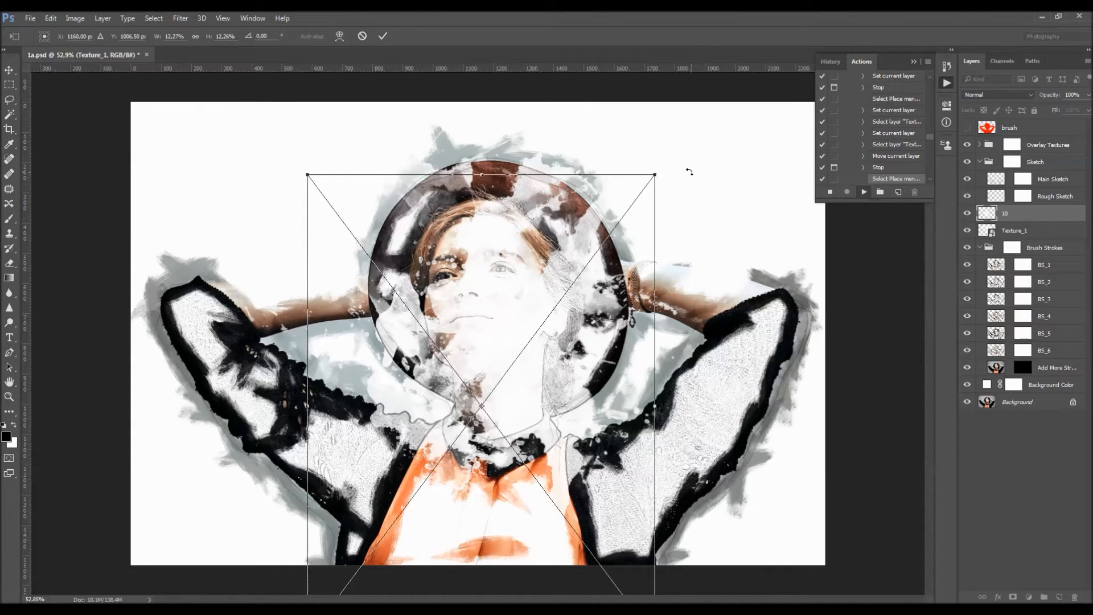
Enlarge, rotate and reposition texture 10 over the woman's upper body
{"action": "left_click_drag", "start_coordinate": [650, 174], "coordinate": [831, 111]}
{"action": "left_click_drag", "start_coordinate": [549, 297], "coordinate": [540, 440]}
{"action": "left_click_drag", "start_coordinate": [750, 376], "coordinate": [516, 258]}
{"action": "left_click_drag", "start_coordinate": [651, 565], "coordinate": [671, 512]}
{"action": "left_click_drag", "start_coordinate": [738, 360], "coordinate": [642, 598]}
{"action": "left_click_drag", "start_coordinate": [626, 455], "coordinate": [580, 533]}
{"action": "left_click_drag", "start_coordinate": [725, 253], "coordinate": [763, 280]}
{"action": "mouse_move", "coordinate": [554, 434]}
{"action": "left_mouse_down"}
{"action": "mouse_move", "coordinate": [538, 432]}
{"action": "mouse_move", "coordinate": [547, 428]}
{"action": "left_mouse_up"}
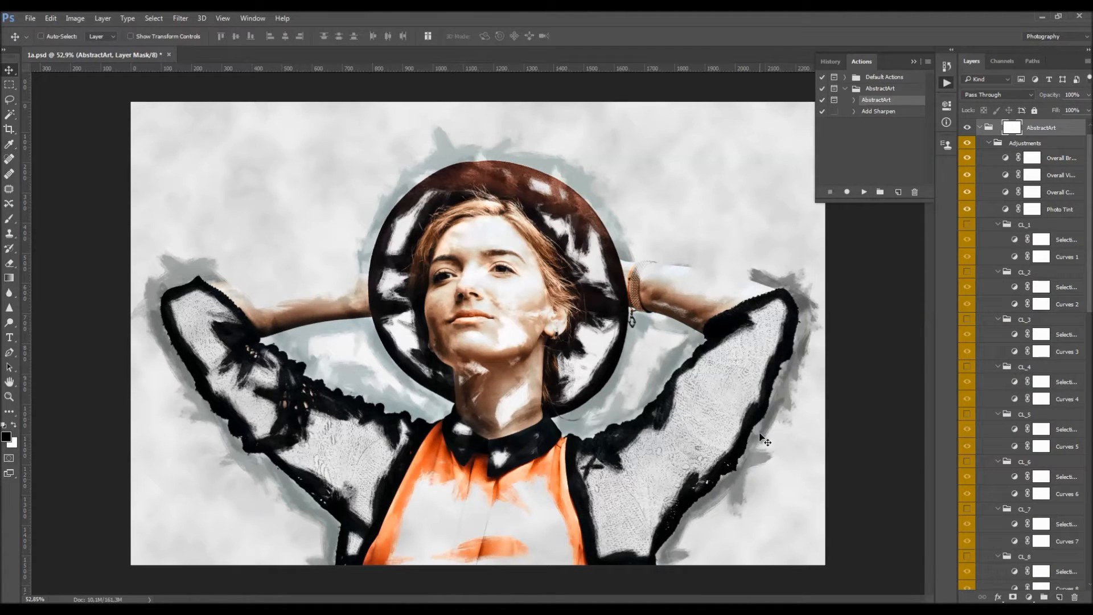
Collapse the actions list, widen the layer list to fit the full names, and review the generated AbstractArt layers
{"action": "left_click", "coordinate": [913, 59]}
{"action": "left_click_drag", "start_coordinate": [956, 174], "coordinate": [918, 175]}
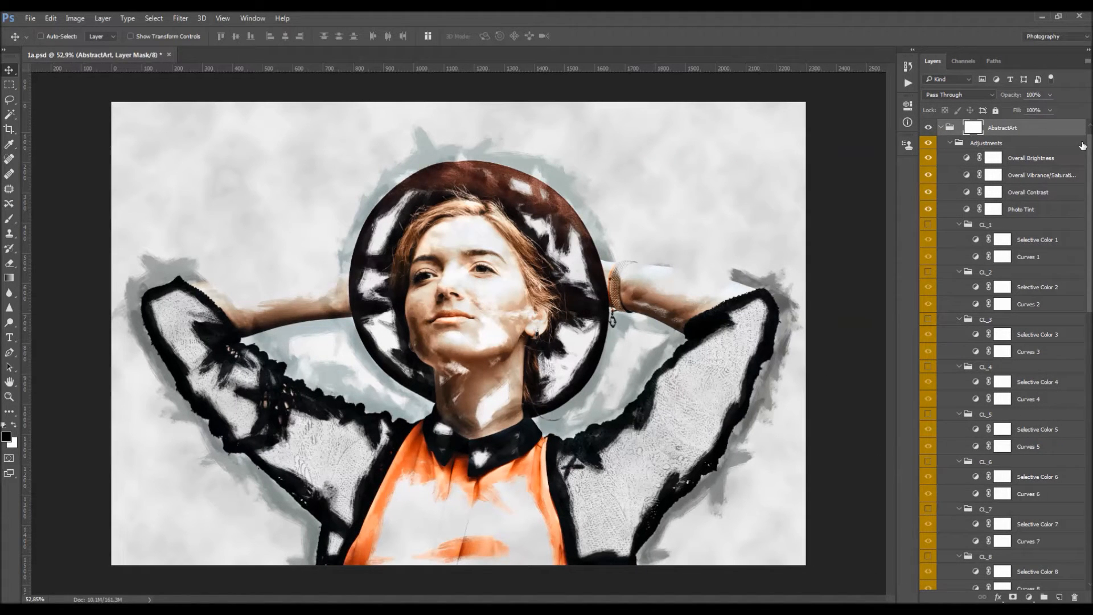
{"action": "scroll", "coordinate": [1090, 142], "scroll_direction": "down", "scroll_amount": 5}
{"action": "scroll", "coordinate": [1091, 137], "scroll_direction": "up", "scroll_amount": 6}
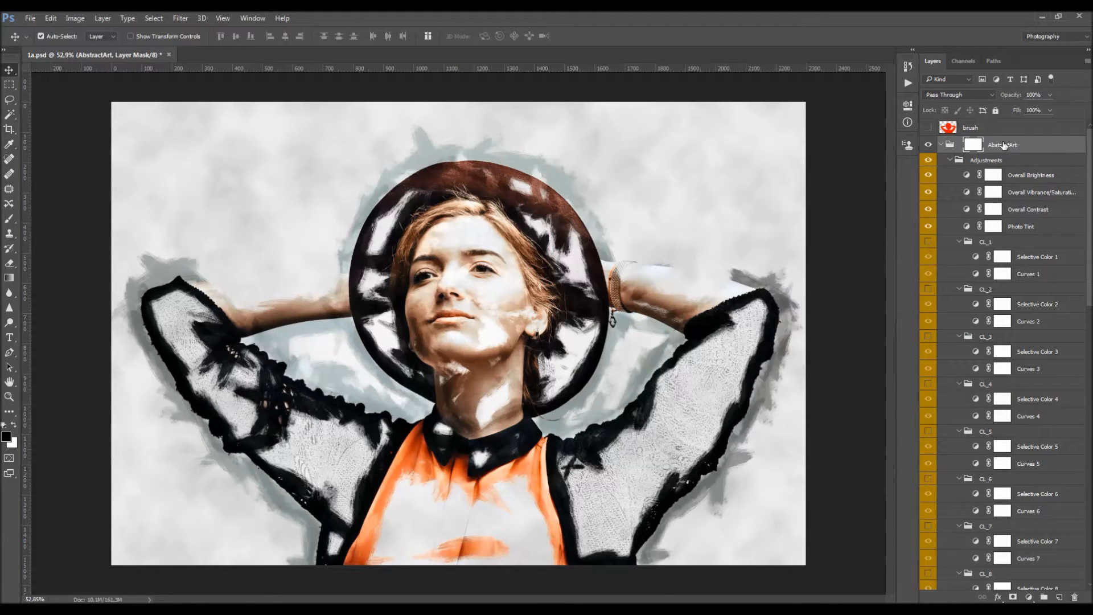
Collapse the AbstractArt group with its nested groups and compare the artwork with the original photo by toggling the group's visibility
{"action": "left_click", "coordinate": [941, 145]}
{"action": "left_click", "coordinate": [941, 144]}
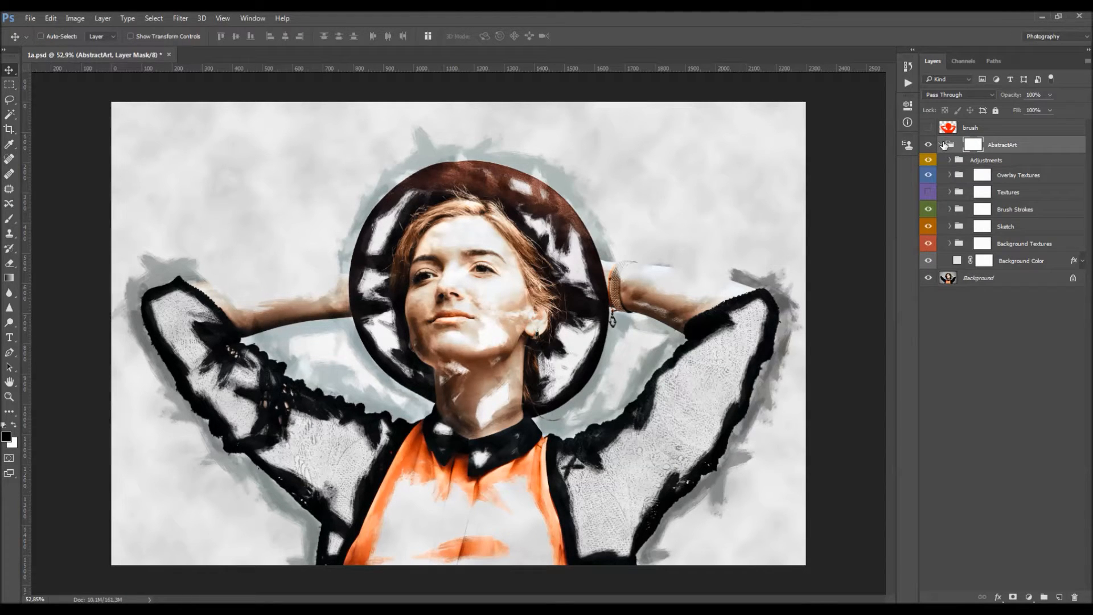
{"action": "left_click", "coordinate": [942, 145]}
{"action": "left_click", "coordinate": [928, 145]}
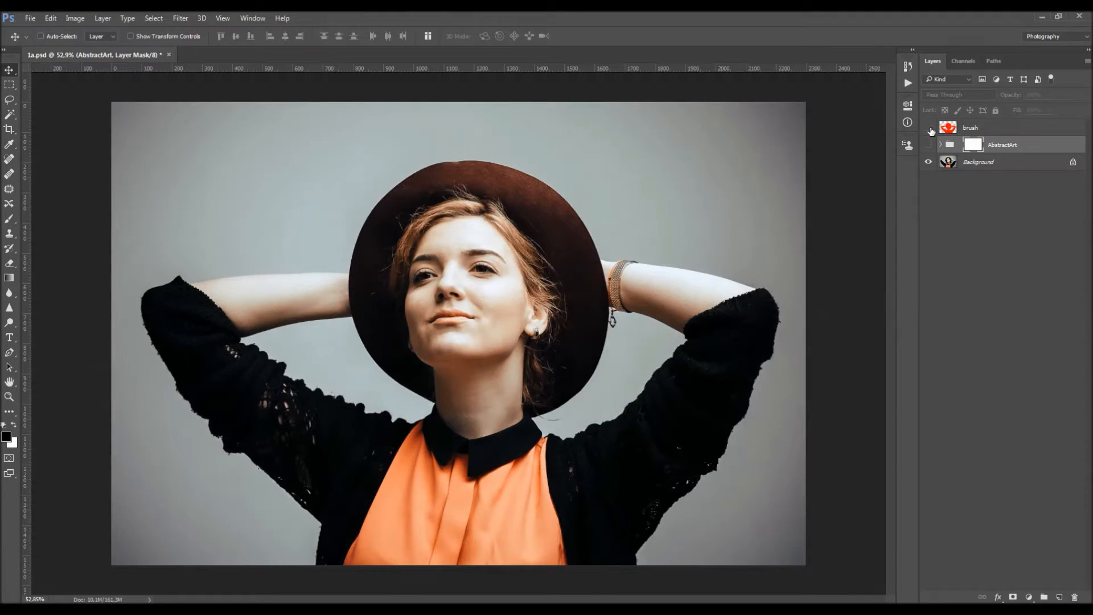
{"action": "left_click", "coordinate": [928, 144]}
Make the brush layer visible and delete the AbstractArt group
{"action": "left_click", "coordinate": [928, 128]}
{"action": "left_click", "coordinate": [970, 128]}
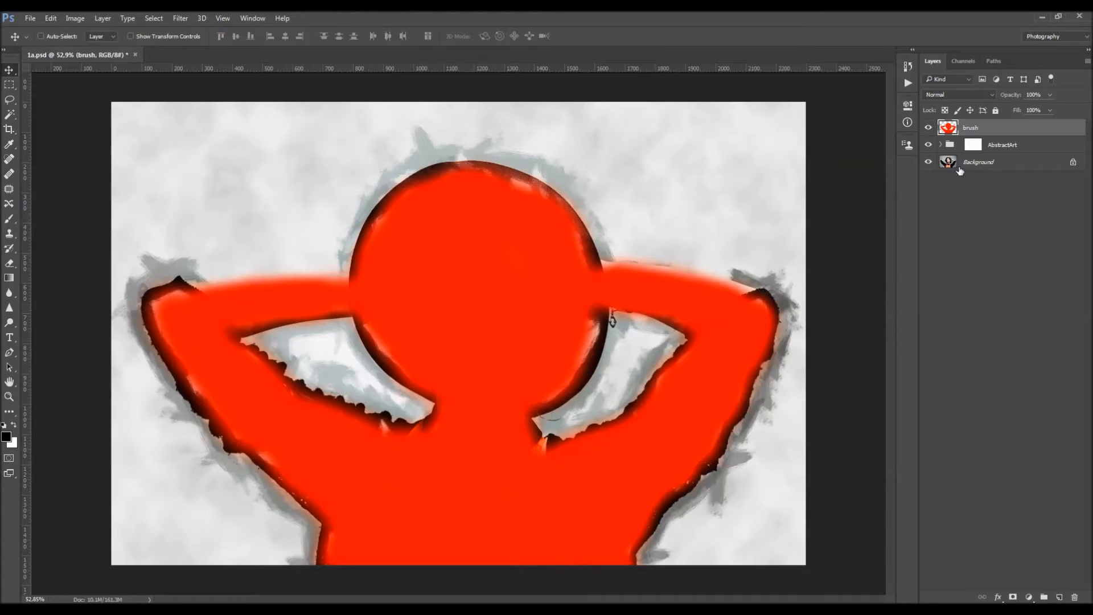
{"action": "left_click", "coordinate": [1010, 145]}
{"action": "key", "text": "Delete"}
Switch the Brush to a soft round 400 px tip with 0% hardness, test one stroke on the hat and undo it
{"action": "key", "text": "b"}
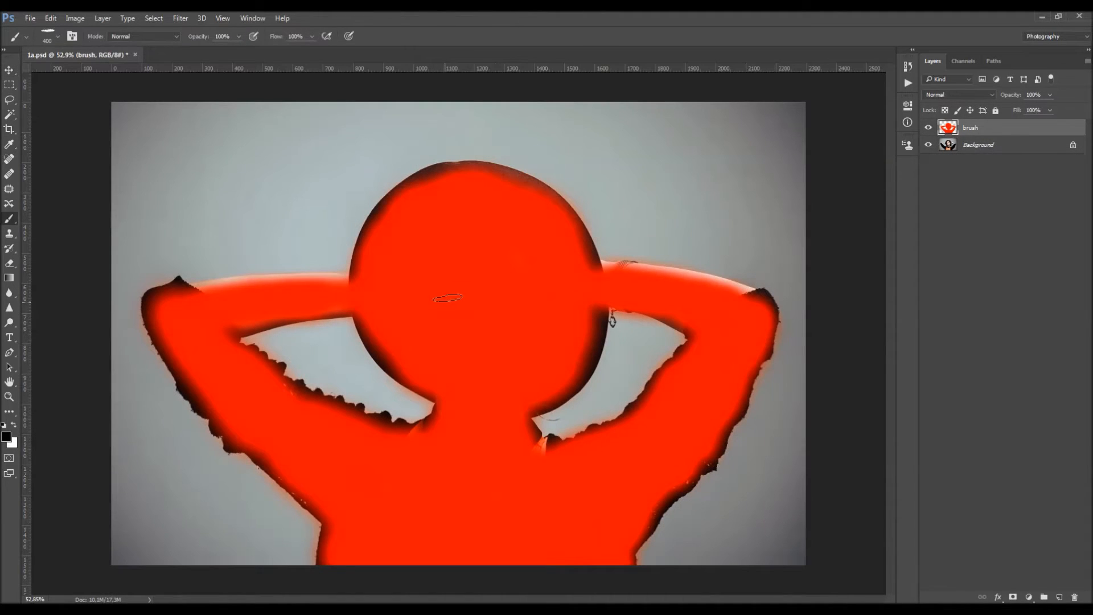
{"action": "right_click", "coordinate": [592, 263]}
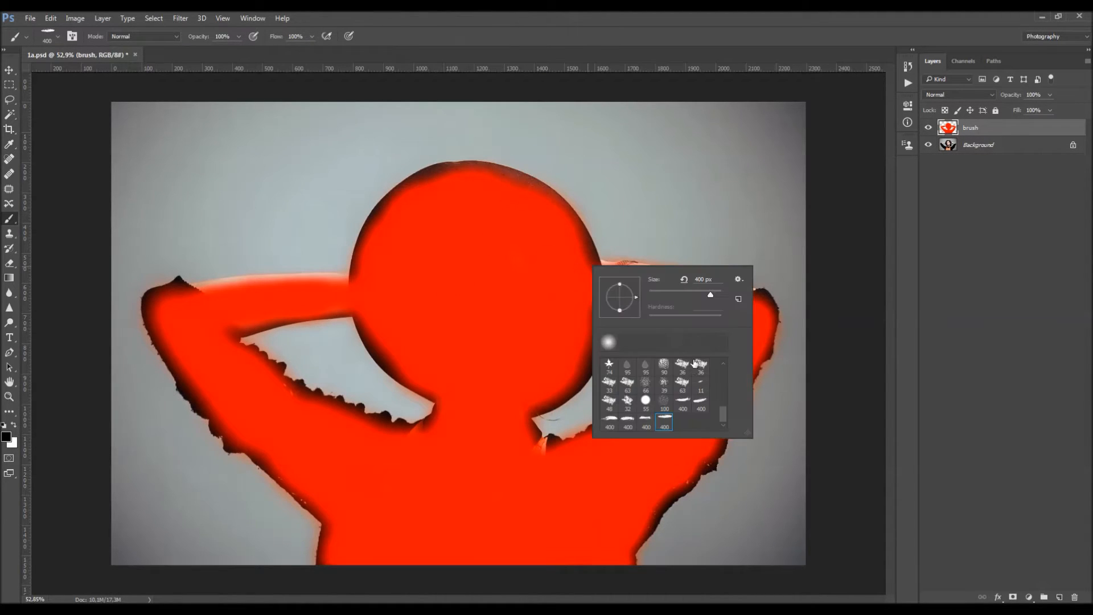
{"action": "left_click", "coordinate": [685, 367]}
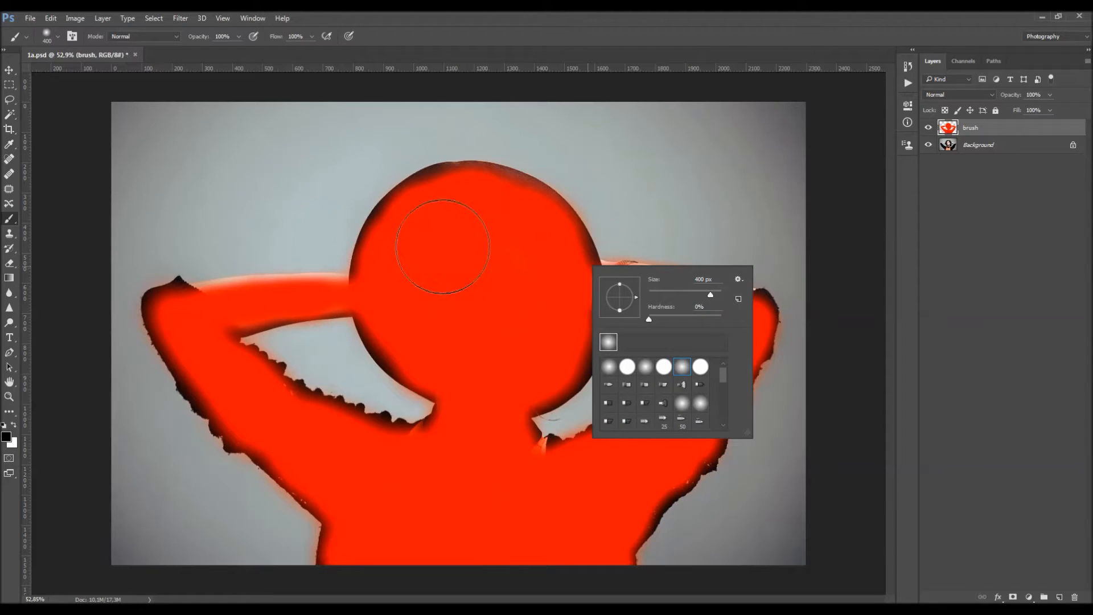
{"action": "mouse_move", "coordinate": [417, 266]}
{"action": "left_mouse_down"}
{"action": "mouse_move", "coordinate": [403, 280]}
{"action": "mouse_move", "coordinate": [424, 257]}
{"action": "left_mouse_up"}
{"action": "key", "text": "ctrl+z"}
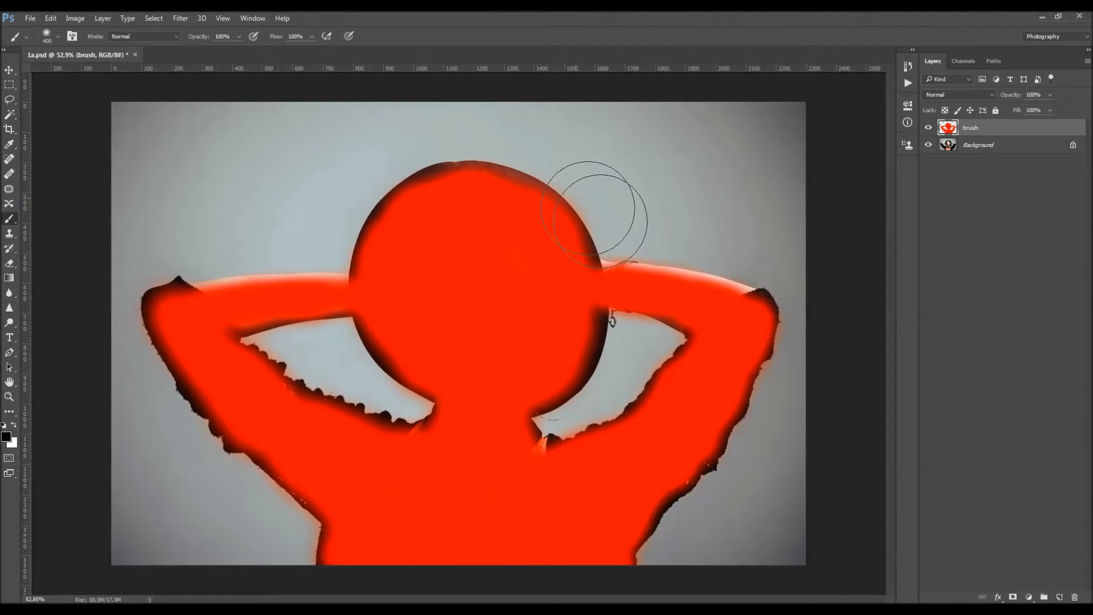
Switch to the Move tool and select the Background layer
{"action": "left_click", "coordinate": [909, 80]}
{"action": "left_click", "coordinate": [910, 81]}
{"action": "key", "text": "v"}
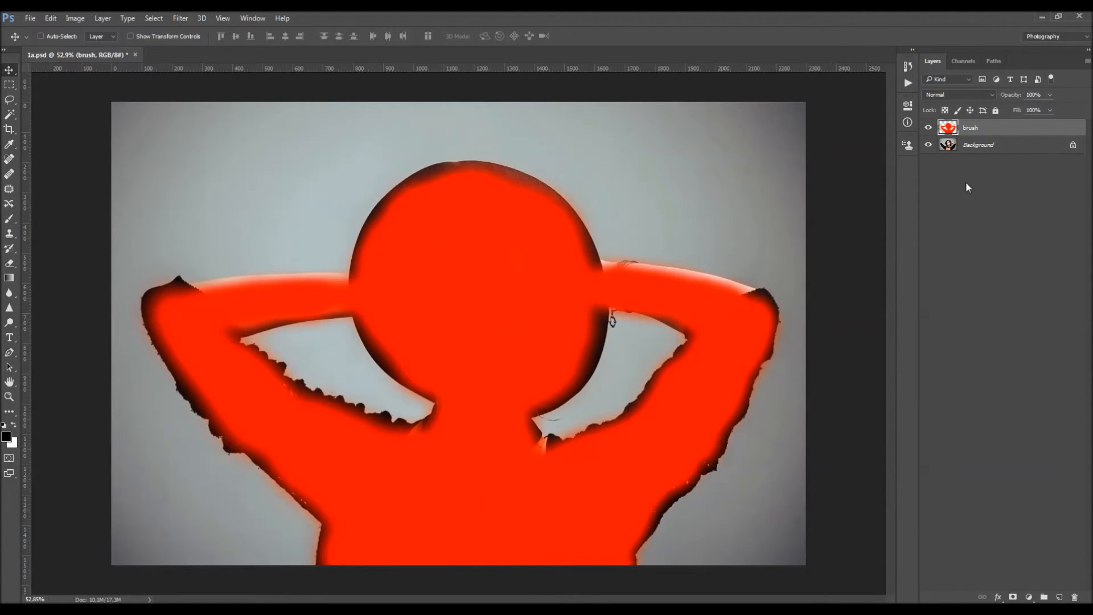
{"action": "left_click", "coordinate": [981, 141]}
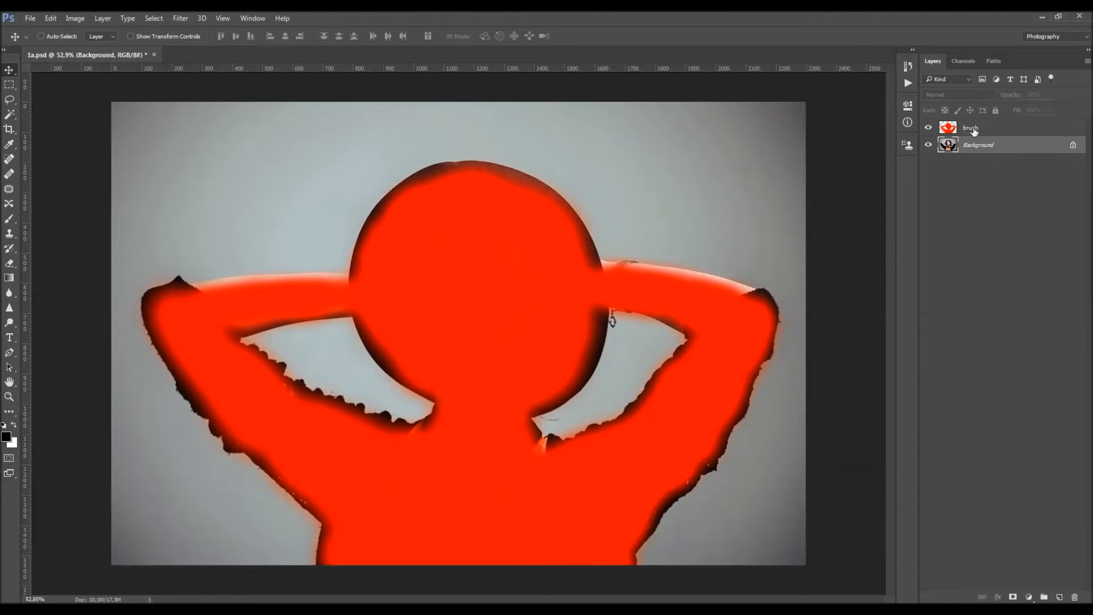
Play the AbstractArt action with the Background layer selected and hide the brush layer
{"action": "left_click", "coordinate": [908, 83]}
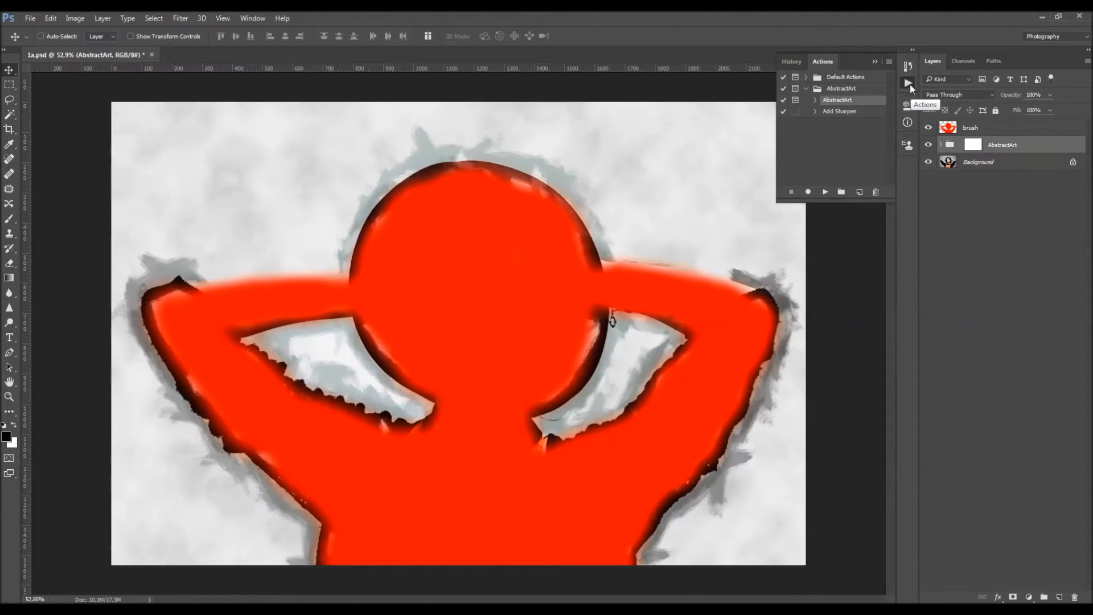
{"action": "left_click", "coordinate": [909, 84]}
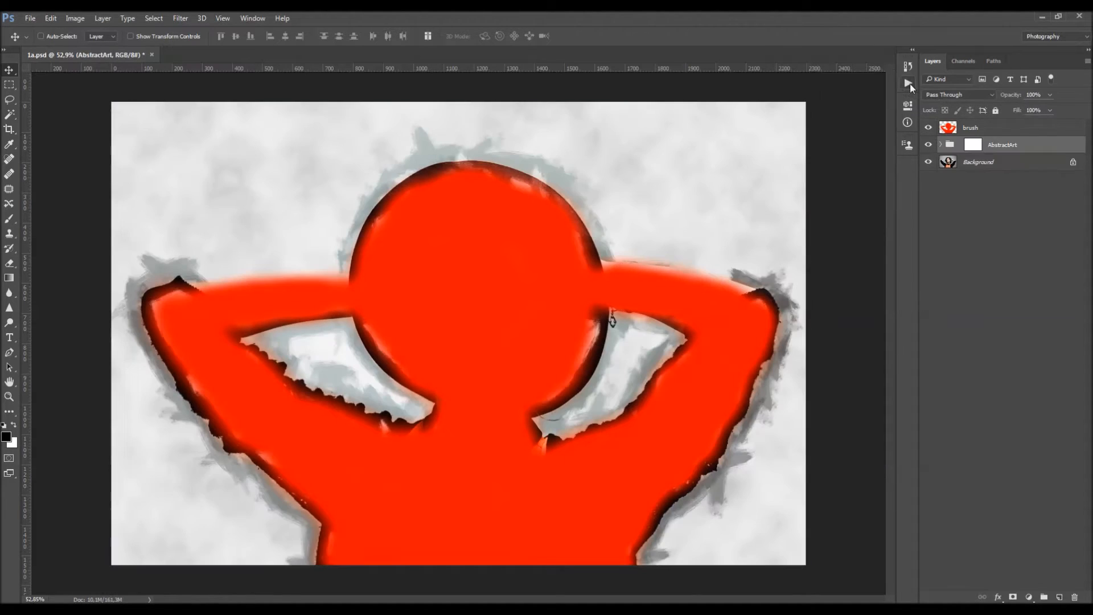
{"action": "left_click", "coordinate": [928, 128]}
Expand the AbstractArt group and its Overlay Textures group, and select the Paper Texture layer
{"action": "left_click", "coordinate": [941, 146]}
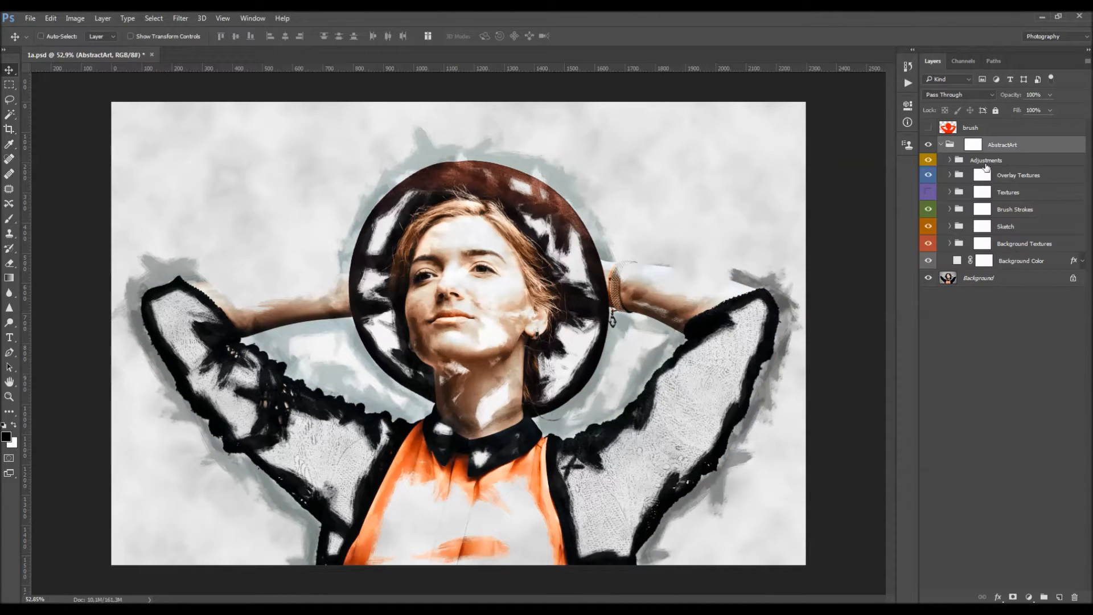
{"action": "left_click", "coordinate": [981, 158]}
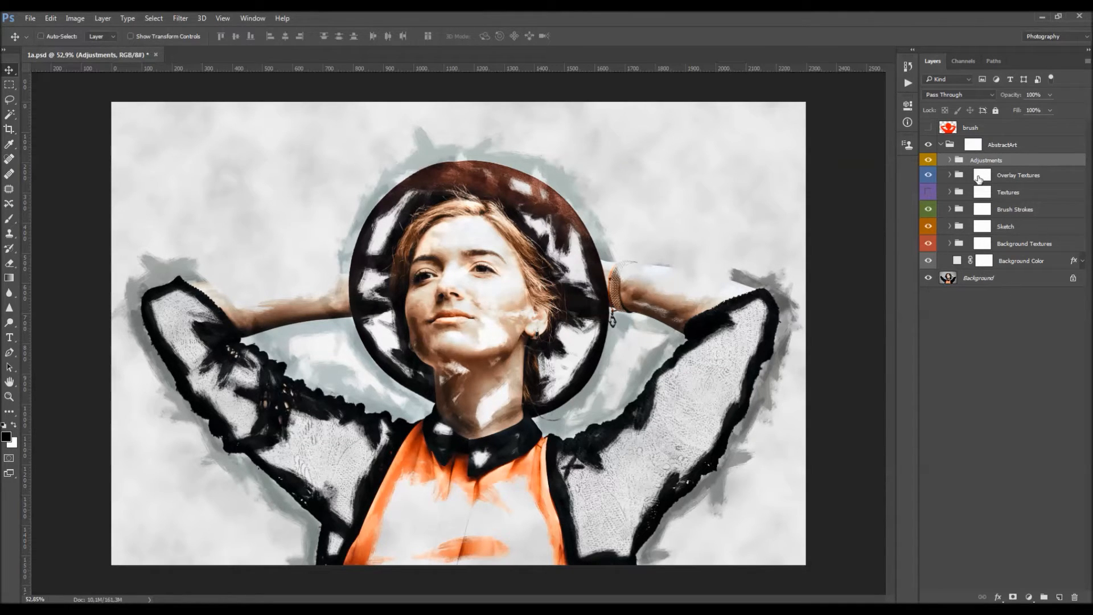
{"action": "left_click", "coordinate": [1020, 180]}
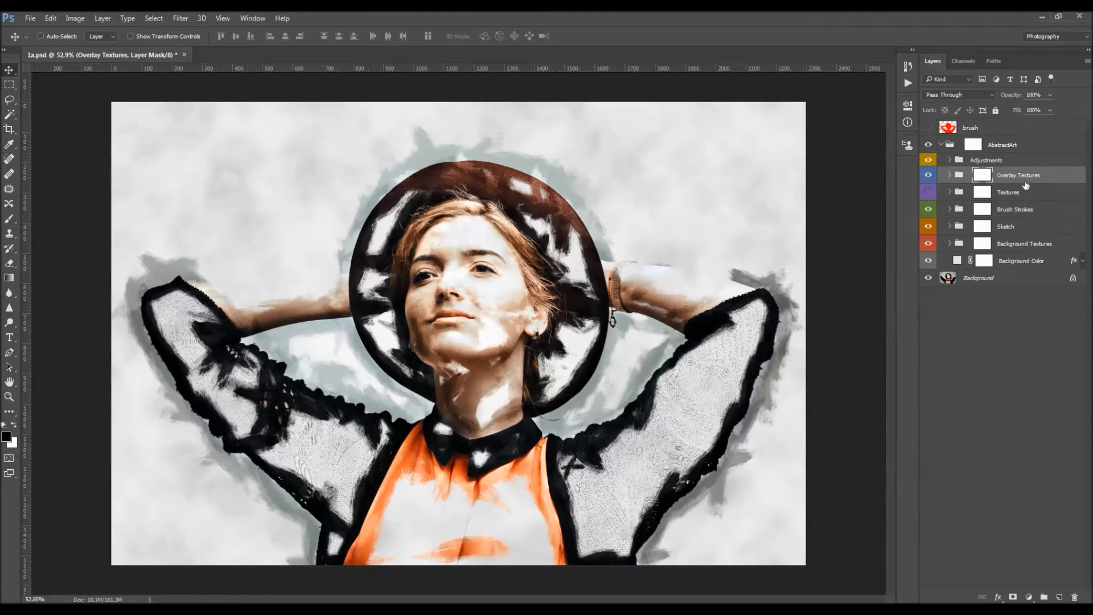
{"action": "left_click", "coordinate": [949, 174]}
{"action": "left_click", "coordinate": [995, 194]}
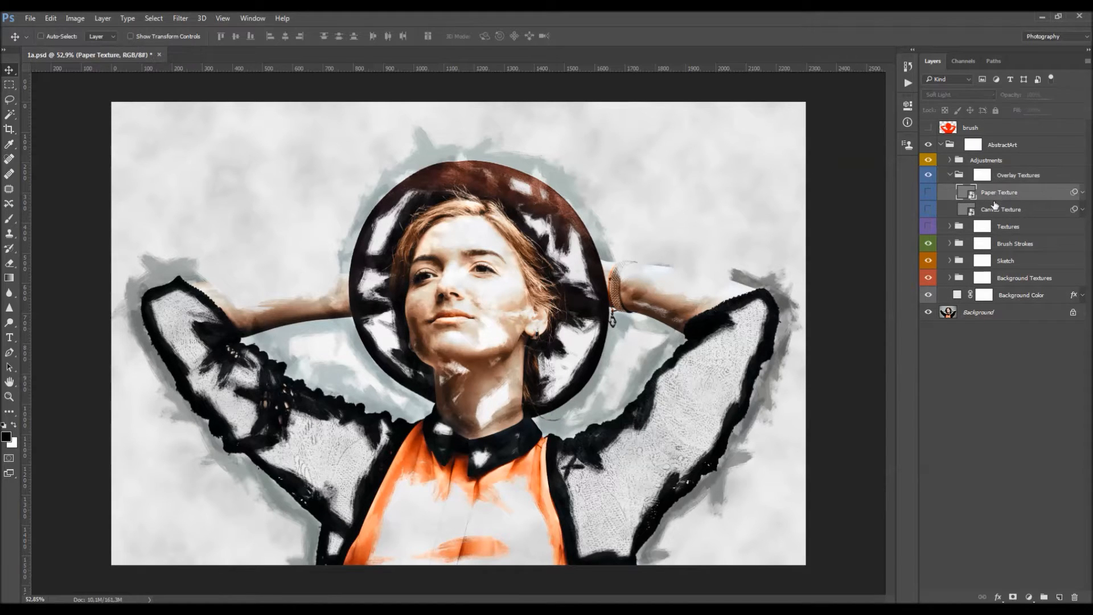
Preview the Paper Texture and Canvas Texture layers one after the other by toggling their visibility
{"action": "left_click", "coordinate": [928, 193]}
{"action": "left_click", "coordinate": [929, 196]}
{"action": "left_click", "coordinate": [980, 207]}
{"action": "left_click", "coordinate": [929, 211]}
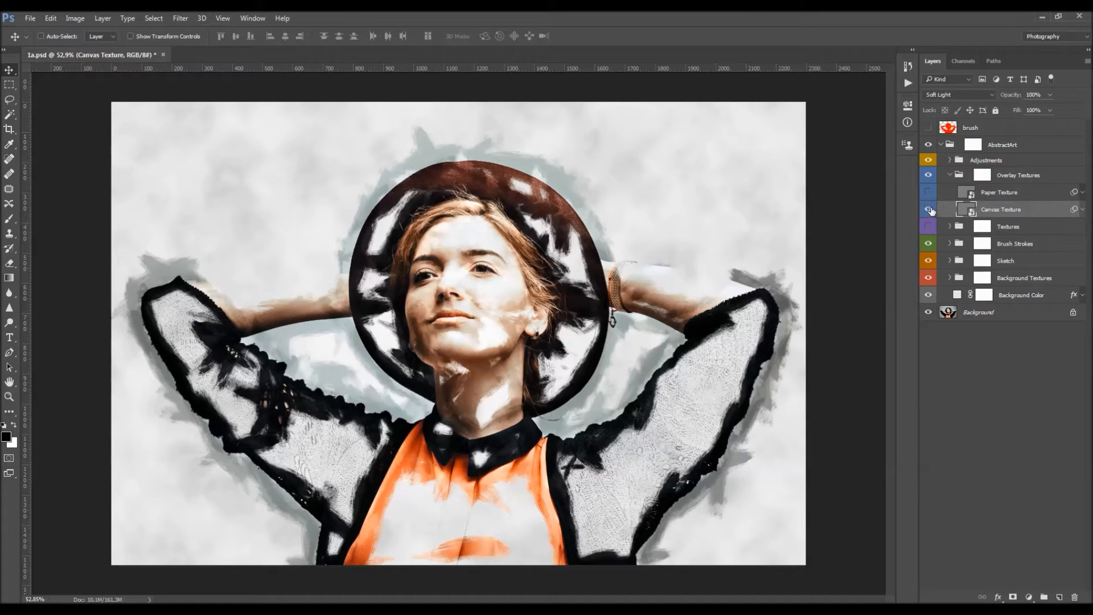
{"action": "left_click", "coordinate": [929, 210]}
Expand the smart filters of the Canvas Texture and Paper Texture layers
{"action": "left_click", "coordinate": [1082, 209]}
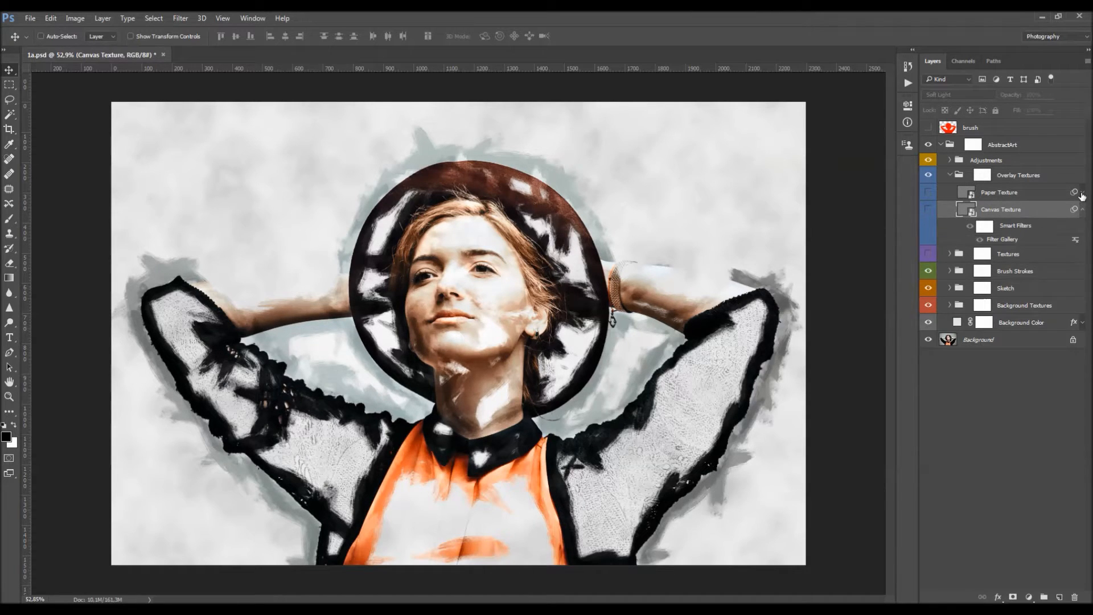
{"action": "left_click", "coordinate": [1083, 192]}
{"action": "left_click", "coordinate": [1002, 197]}
{"action": "left_click", "coordinate": [983, 235]}
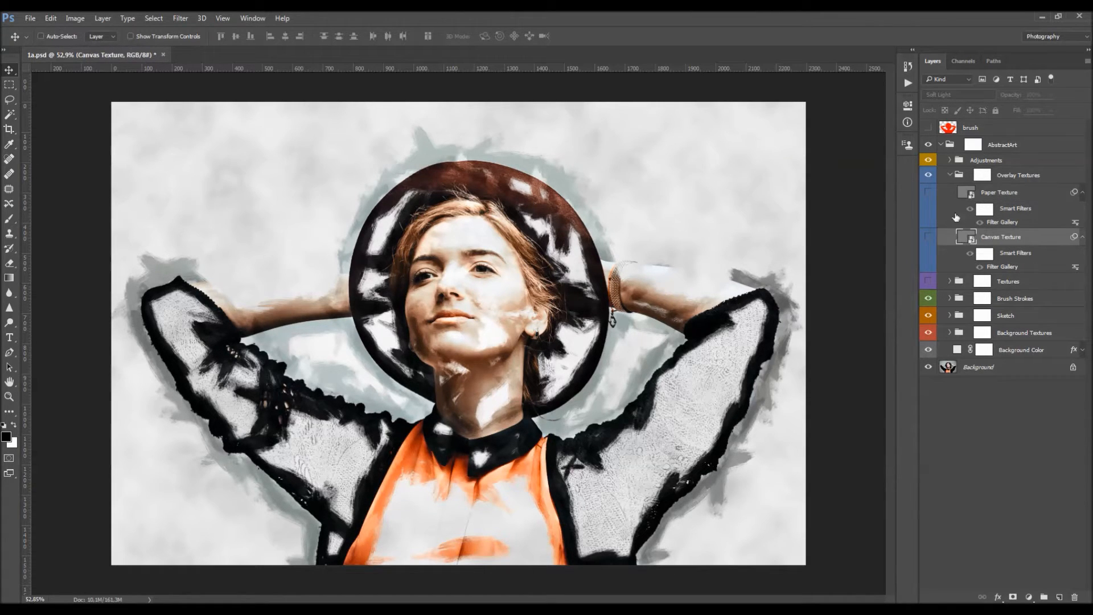
Compare the overlay textures up close on the face by toggling their visibility, leaving only the Canvas Texture layer visible
{"action": "left_click", "coordinate": [929, 236]}
{"action": "key", "text": "z"}
{"action": "left_click_drag", "start_coordinate": [453, 270], "coordinate": [489, 294]}
{"action": "key", "text": "v"}
{"action": "left_click", "coordinate": [928, 238]}
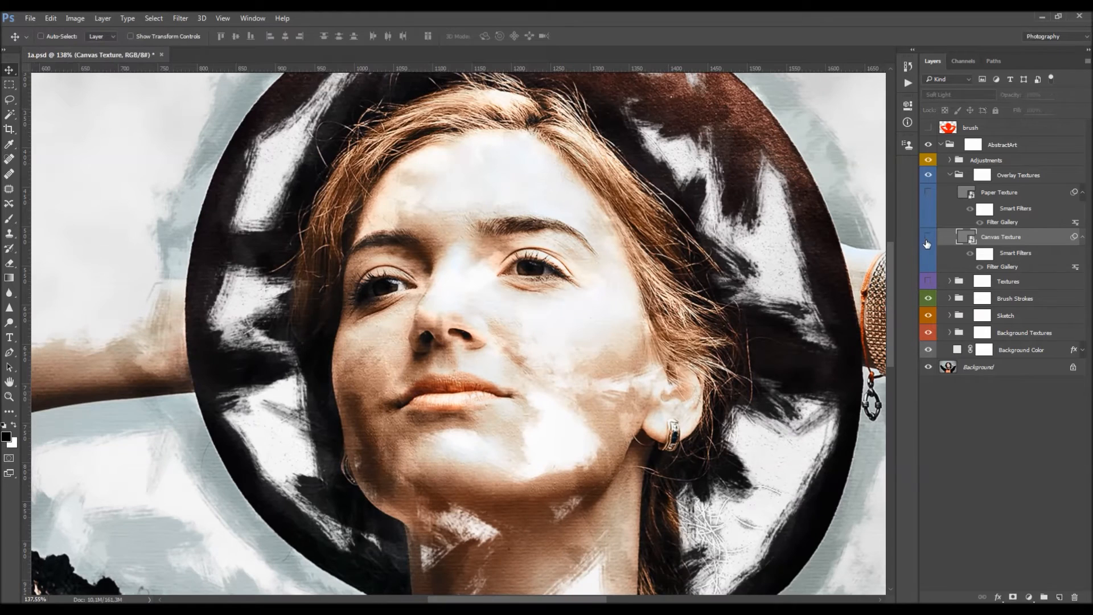
{"action": "left_click", "coordinate": [926, 242]}
{"action": "left_click", "coordinate": [926, 238]}
{"action": "left_click", "coordinate": [927, 196]}
{"action": "left_click", "coordinate": [927, 238]}
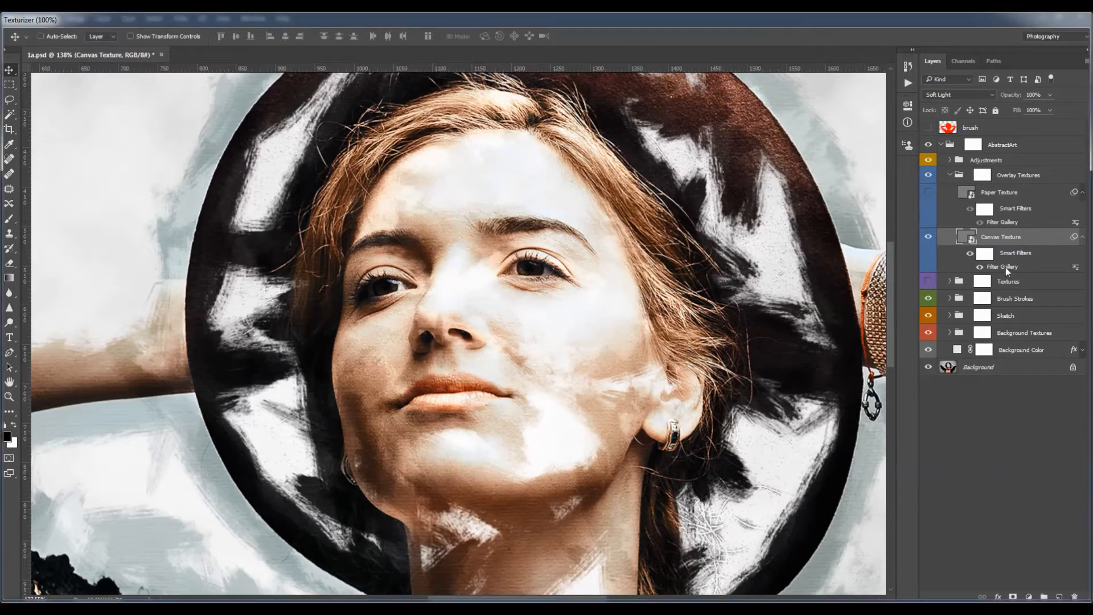
Set the Relief of the Canvas Texture layer's Texturizer filter to 4
{"action": "double_click", "coordinate": [1005, 268]}
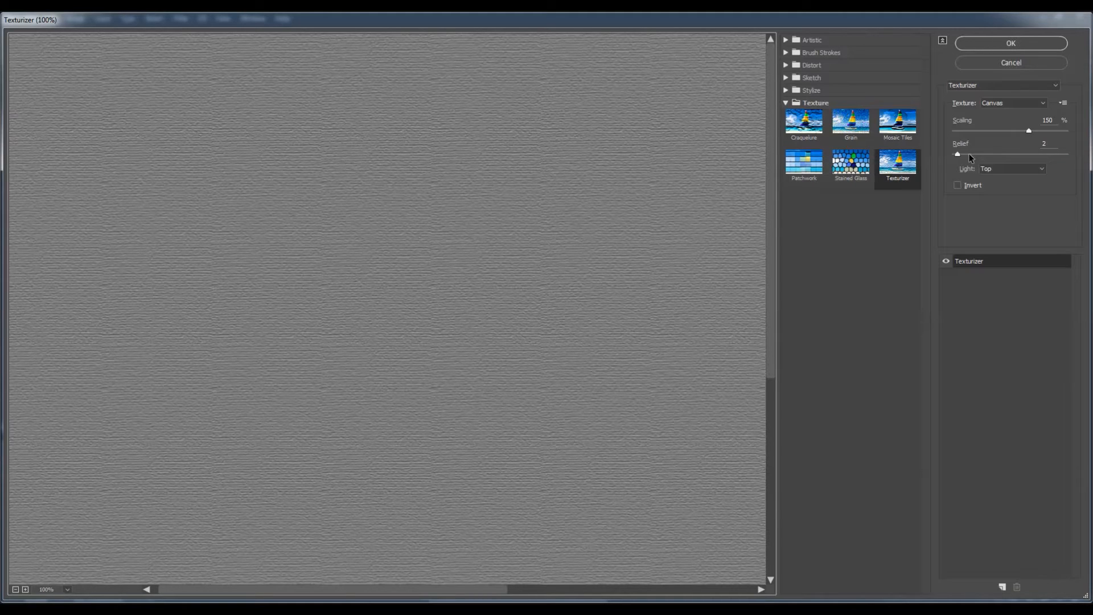
{"action": "left_click_drag", "start_coordinate": [973, 156], "coordinate": [961, 155]}
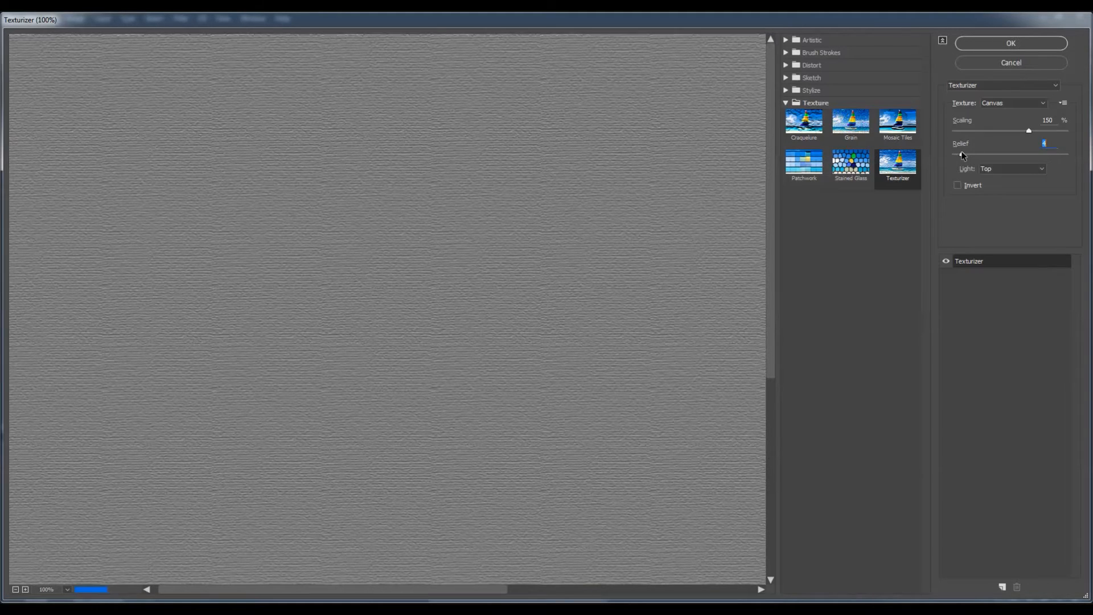
{"action": "left_click", "coordinate": [1011, 44]}
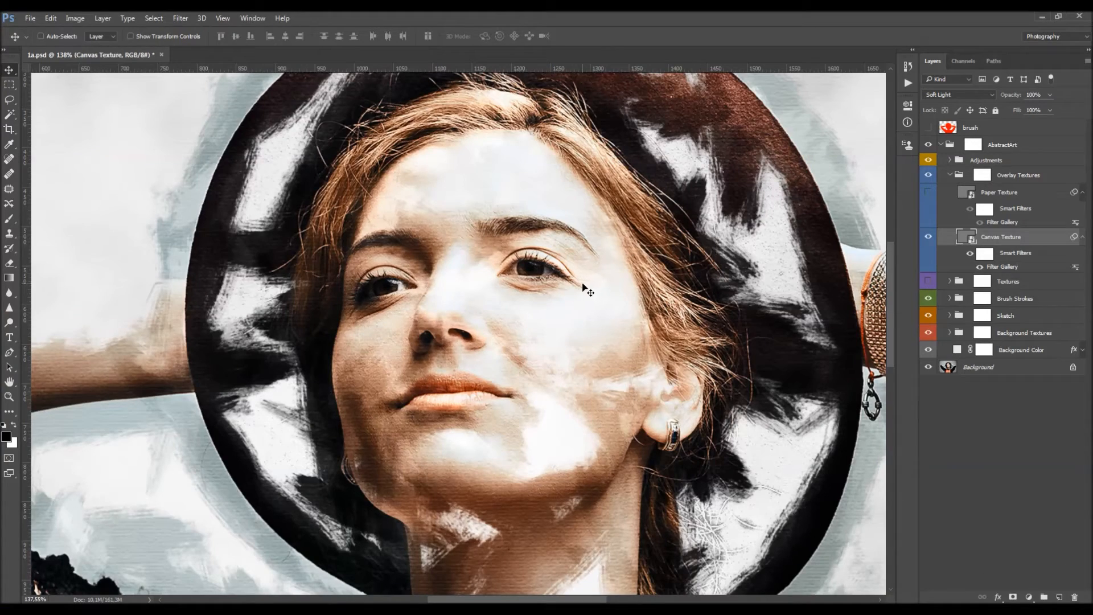
Adjust the Canvas Texture layer's opacity while viewing more of the artwork
{"action": "key", "text": "z"}
{"action": "left_click_drag", "start_coordinate": [511, 321], "coordinate": [470, 325]}
{"action": "key", "text": "v"}
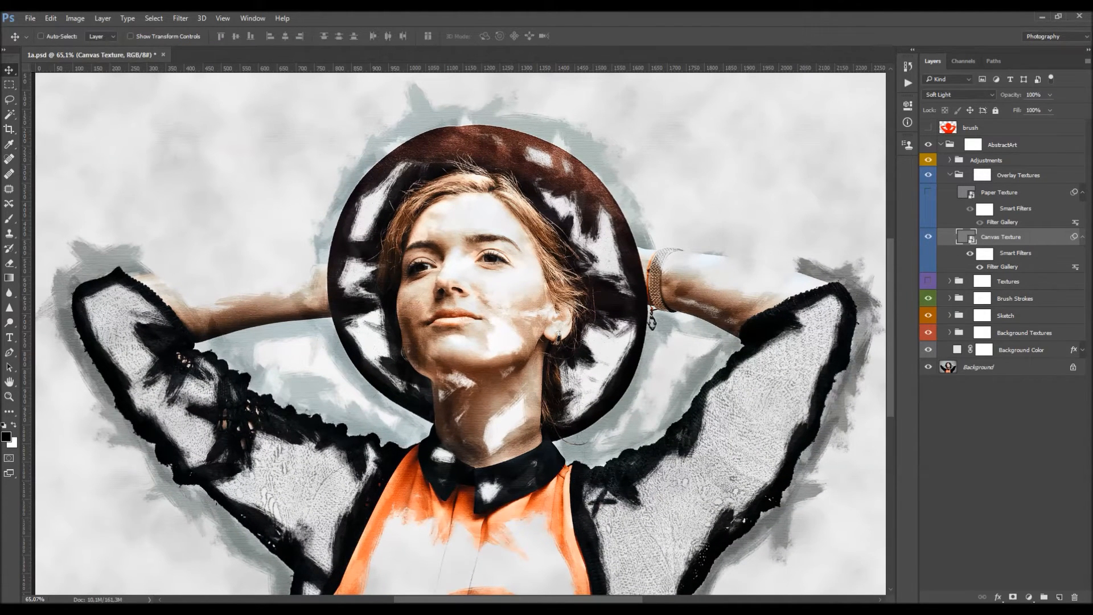
{"action": "left_click_drag", "start_coordinate": [1012, 95], "coordinate": [1089, 104]}
{"action": "left_click_drag", "start_coordinate": [1012, 95], "coordinate": [1056, 100]}
{"action": "left_click", "coordinate": [985, 176]}
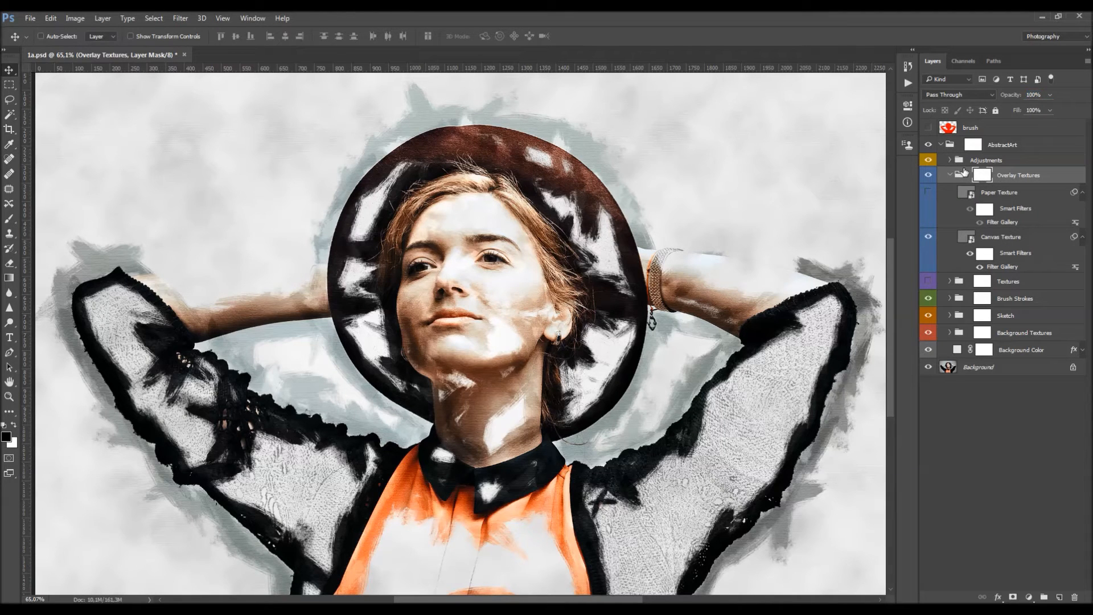
{"action": "key", "text": "b"}
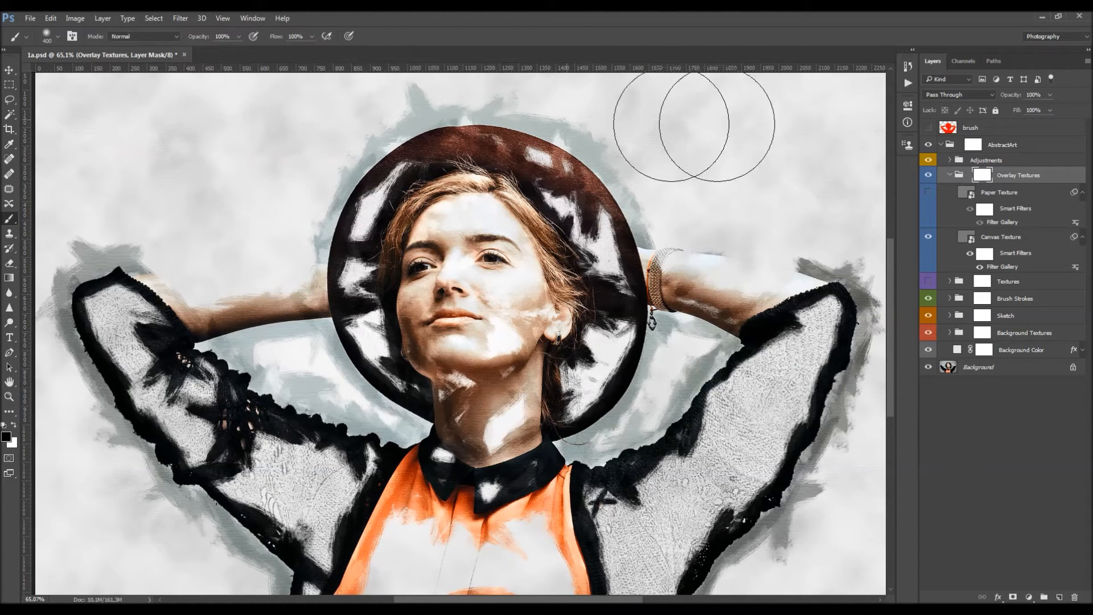
{"action": "key", "text": "ctrl+2"}
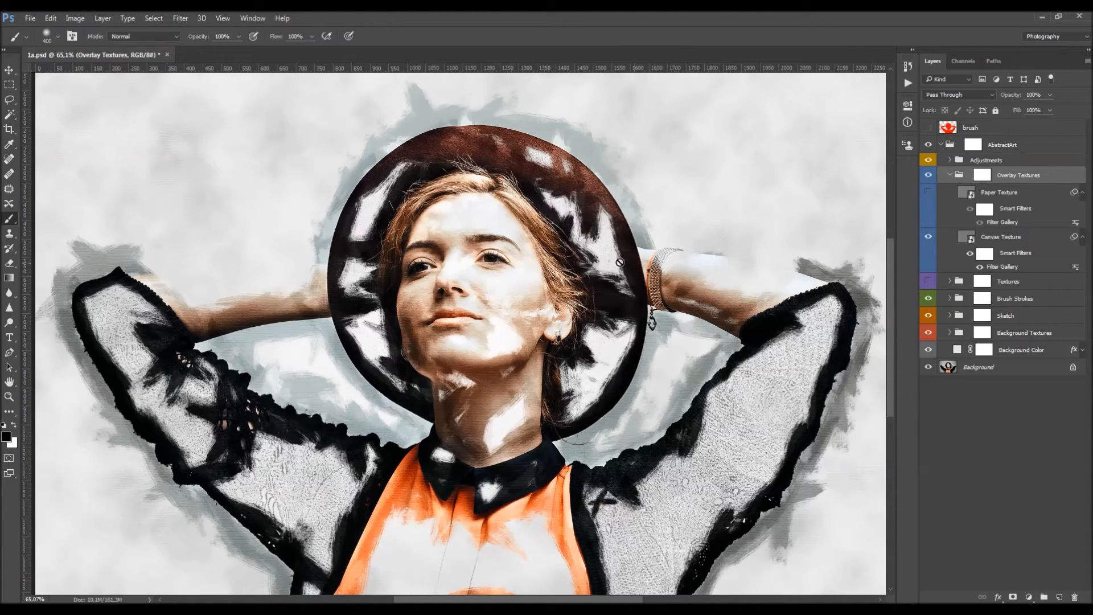
Collapse the Overlay Textures group and make the Textures group visible
{"action": "key", "text": "z"}
{"action": "left_click_drag", "start_coordinate": [575, 267], "coordinate": [561, 239]}
{"action": "key", "text": "v"}
{"action": "left_click", "coordinate": [950, 175]}
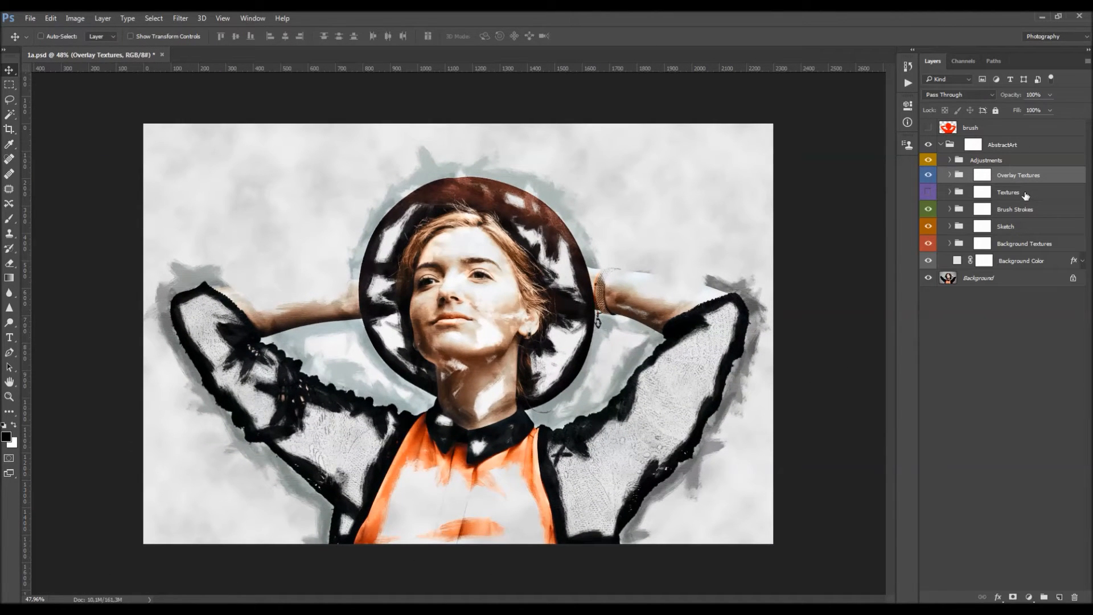
{"action": "left_click", "coordinate": [1025, 194]}
{"action": "left_click", "coordinate": [933, 192]}
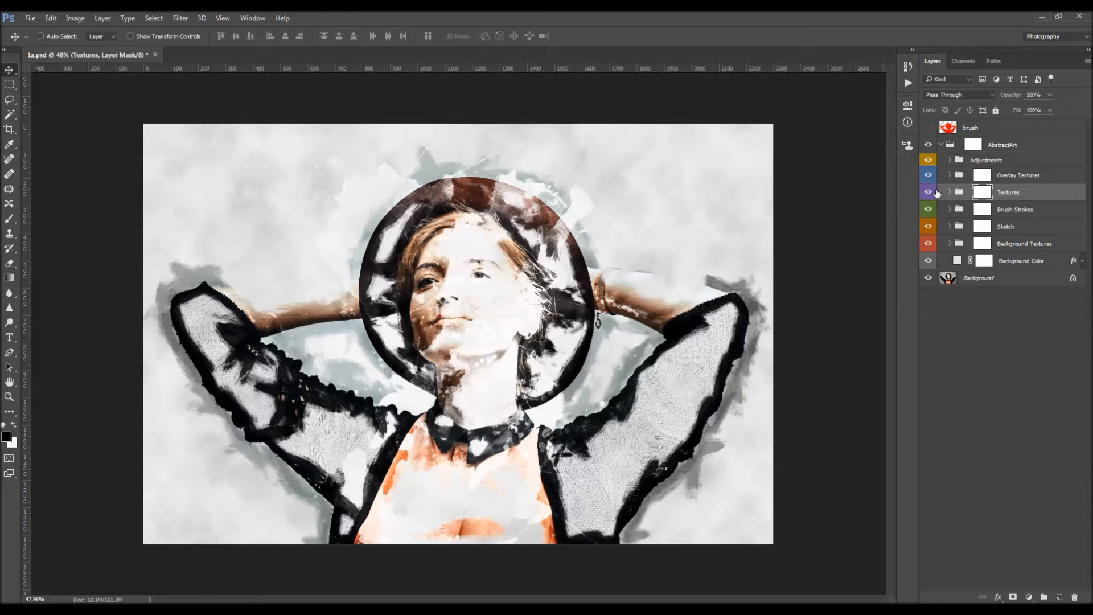
Expand the Textures group and compare the effect of Texture_1 and Texture_2 by toggling each layer's visibility
{"action": "key", "text": "z"}
{"action": "left_click_drag", "start_coordinate": [478, 321], "coordinate": [524, 328]}
{"action": "key", "text": "v"}
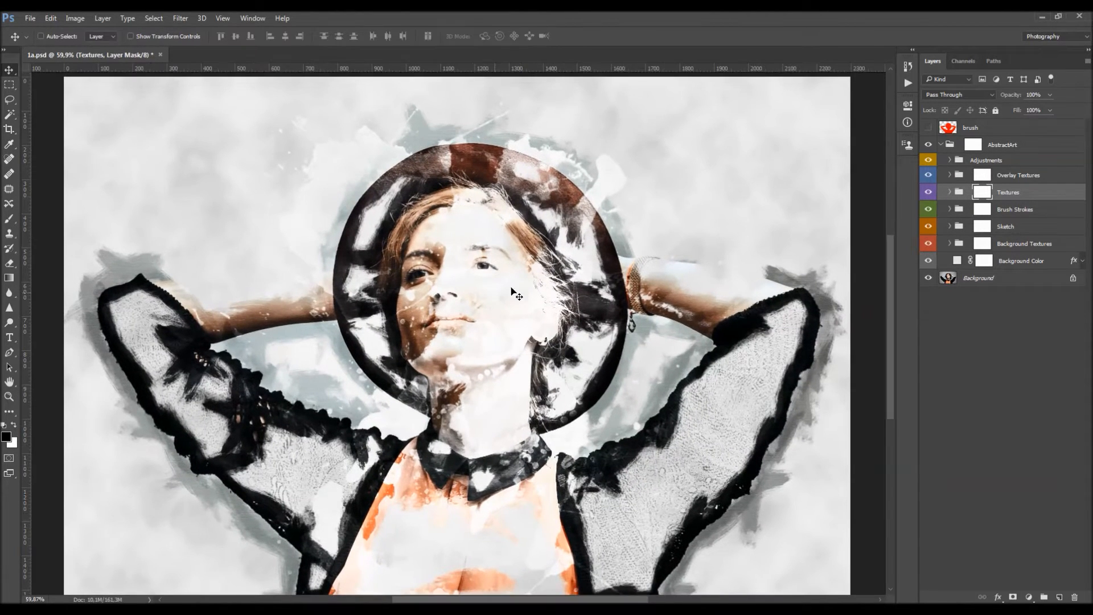
{"action": "left_click", "coordinate": [949, 191]}
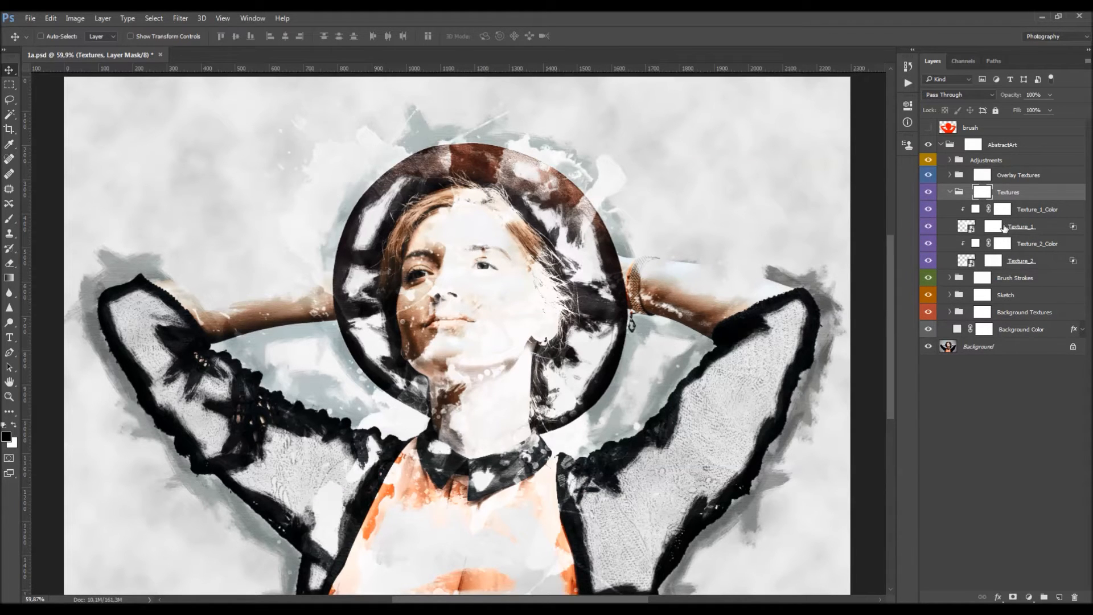
{"action": "left_click", "coordinate": [1044, 231]}
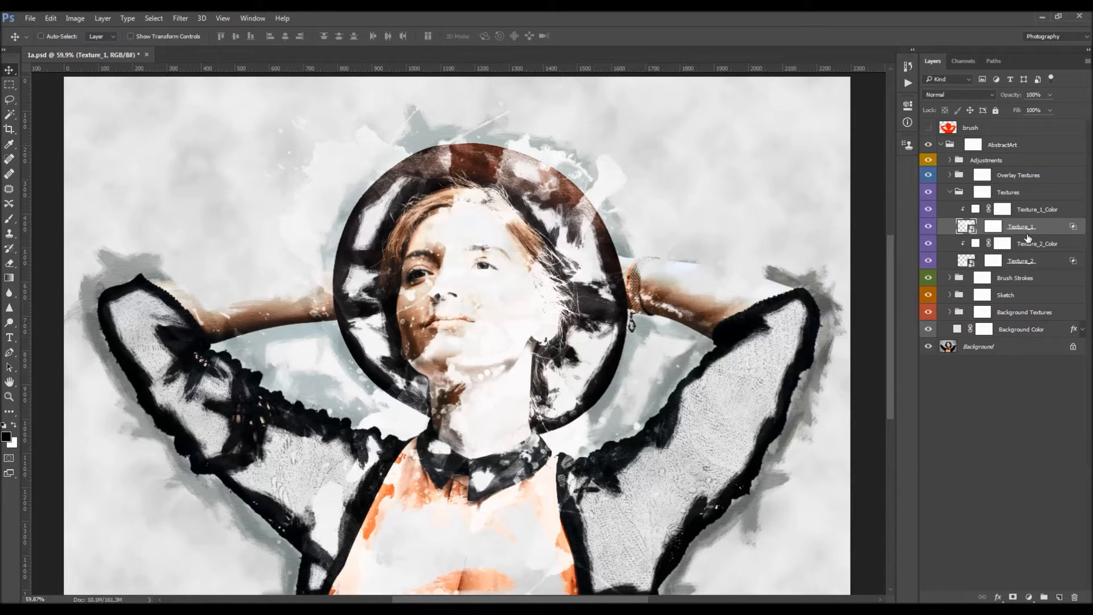
{"action": "left_click", "coordinate": [932, 227]}
{"action": "left_click", "coordinate": [934, 230]}
{"action": "left_click", "coordinate": [940, 260]}
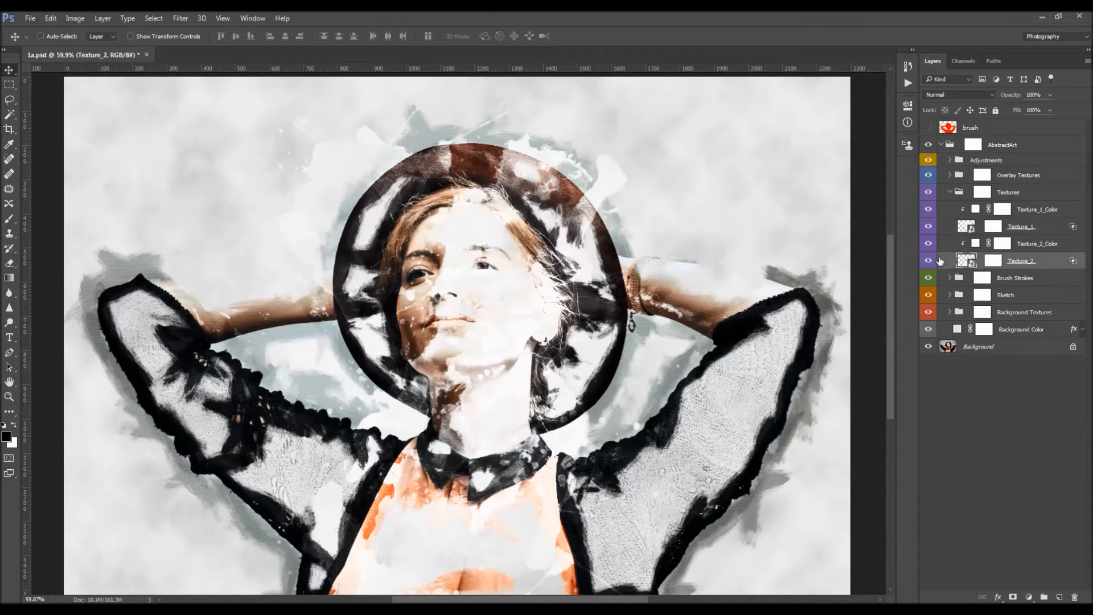
{"action": "left_click", "coordinate": [928, 261]}
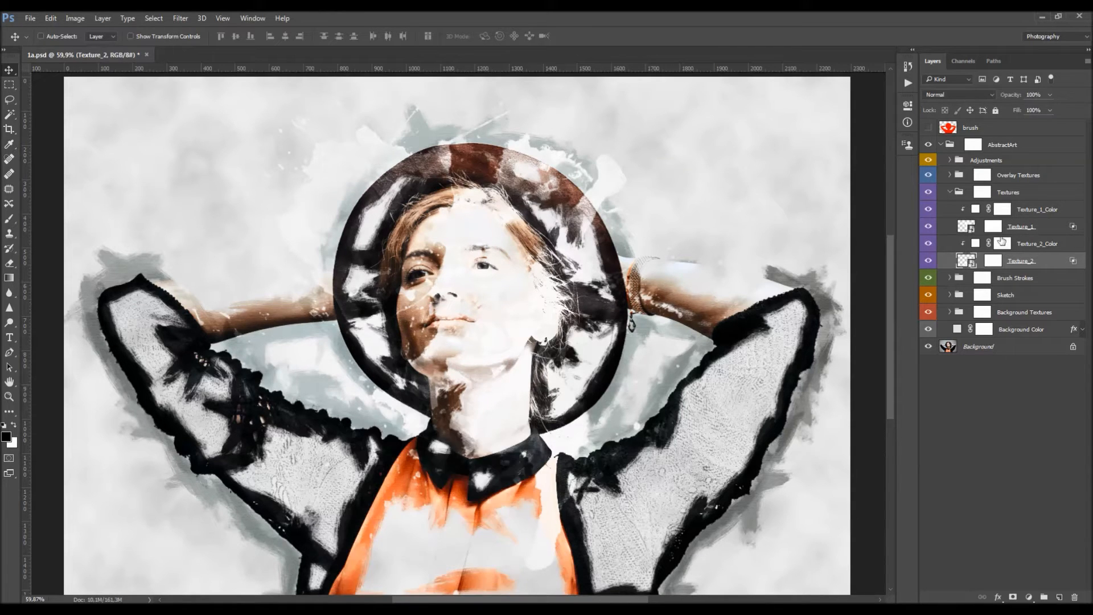
{"action": "left_click", "coordinate": [928, 261]}
Try transforming and repositioning the Texture_1 layer with Free Transform and the Move tool
{"action": "left_click", "coordinate": [1030, 228]}
{"action": "left_click", "coordinate": [1031, 212]}
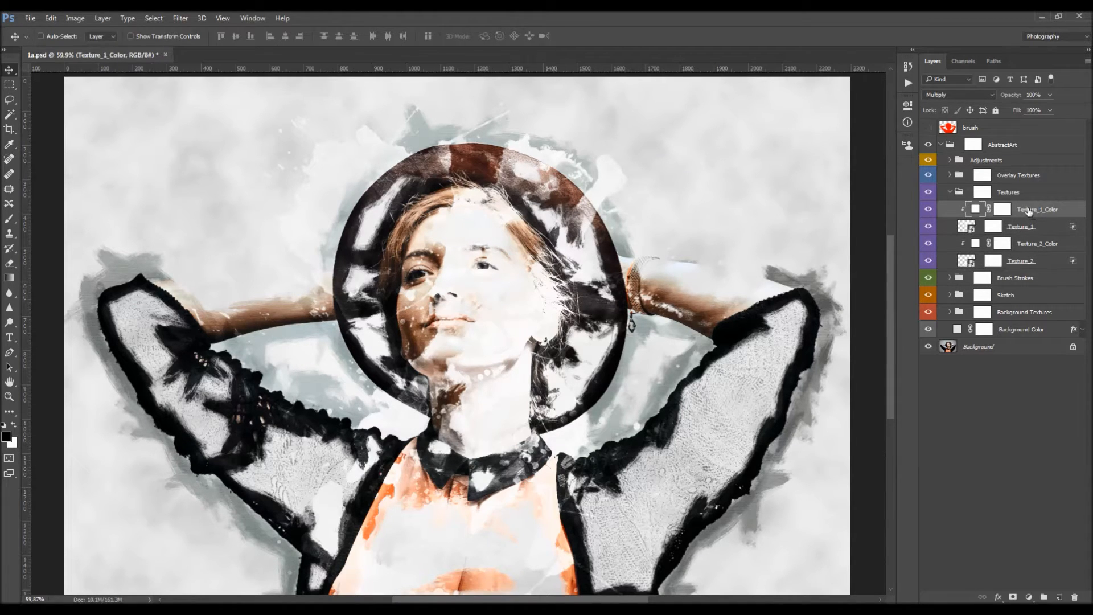
{"action": "left_click", "coordinate": [999, 224]}
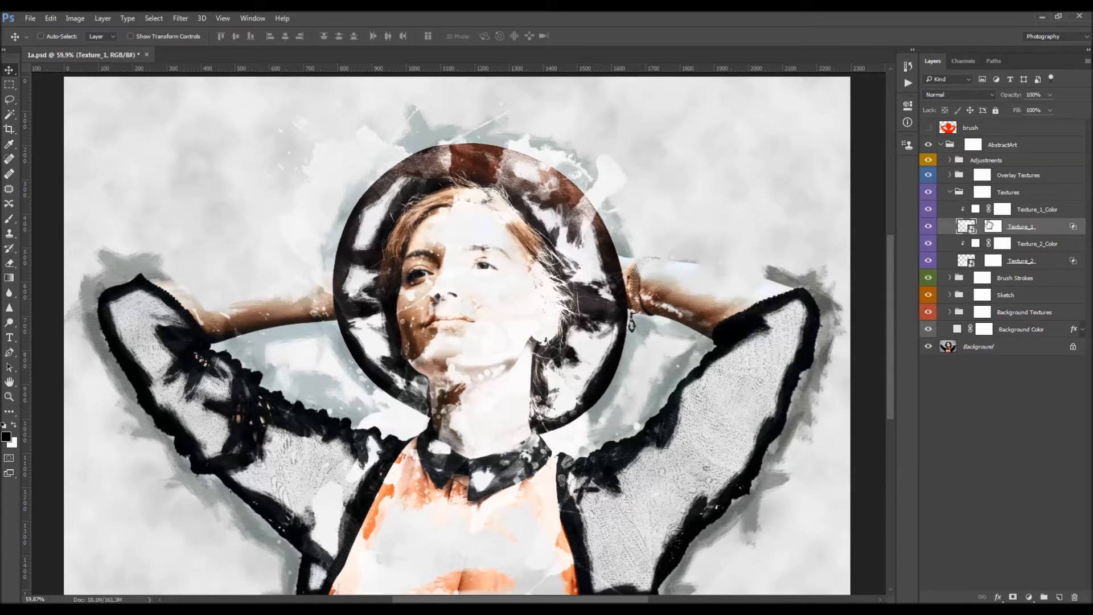
{"action": "key", "text": "ctrl+t"}
{"action": "left_click_drag", "start_coordinate": [734, 135], "coordinate": [757, 242]}
{"action": "key", "text": "Return"}
{"action": "left_click_drag", "start_coordinate": [419, 218], "coordinate": [491, 244]}
Edit the Texture_1_Color fill, testing dark reds and browns sampled from the subject's hair, and adjust it to brown 7d422d
{"action": "double_click", "coordinate": [977, 212]}
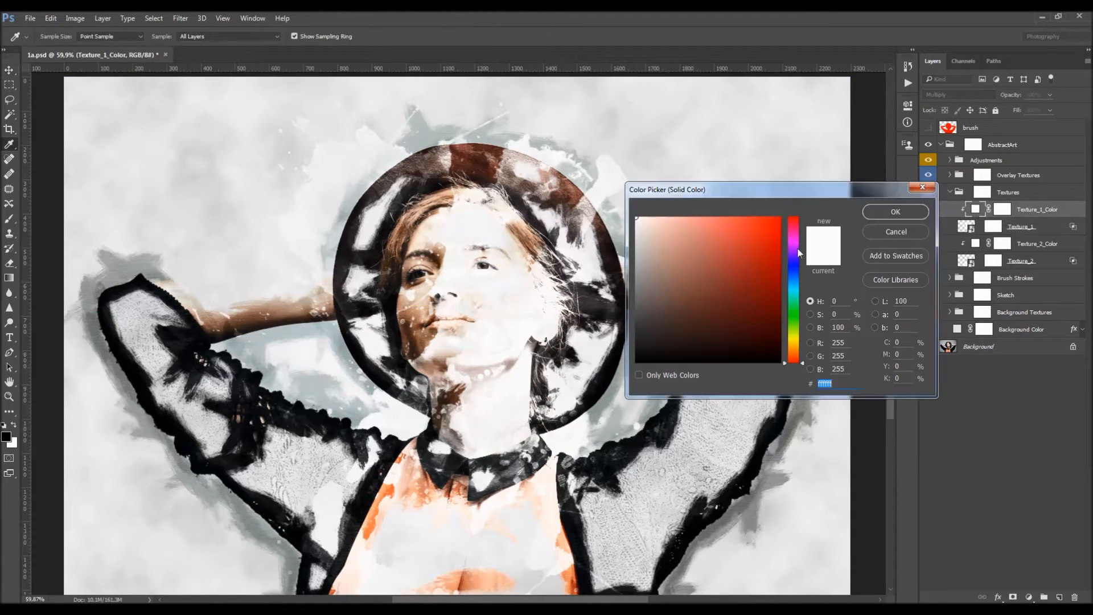
{"action": "left_click", "coordinate": [752, 316]}
{"action": "mouse_move", "coordinate": [753, 260]}
{"action": "left_mouse_down"}
{"action": "mouse_move", "coordinate": [715, 285]}
{"action": "mouse_move", "coordinate": [683, 351]}
{"action": "mouse_move", "coordinate": [694, 266]}
{"action": "mouse_move", "coordinate": [716, 209]}
{"action": "mouse_move", "coordinate": [741, 326]}
{"action": "left_mouse_up"}
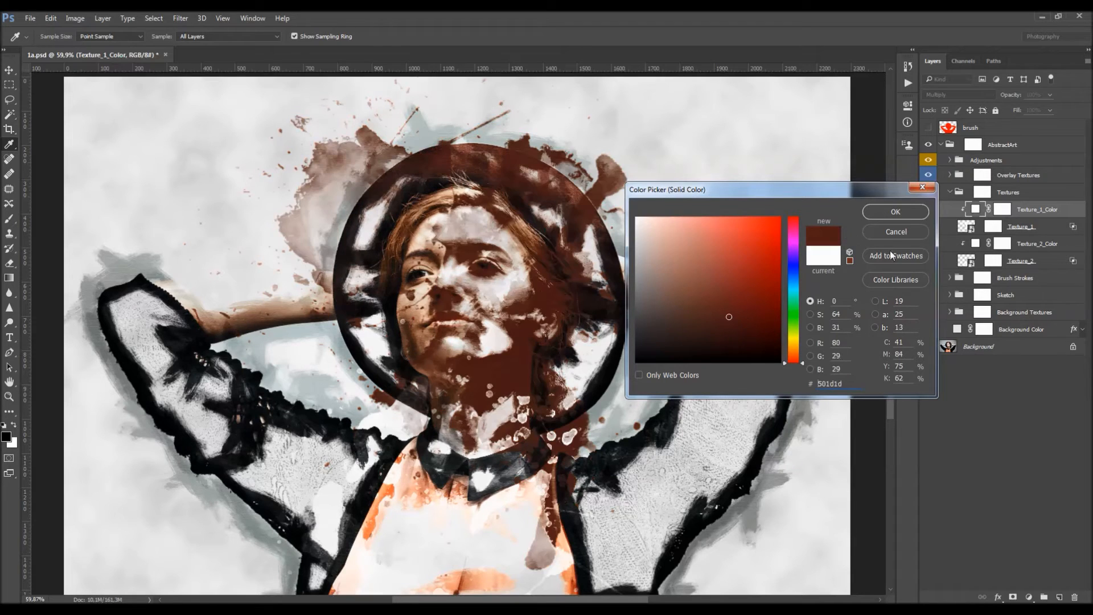
{"action": "left_click", "coordinate": [436, 211]}
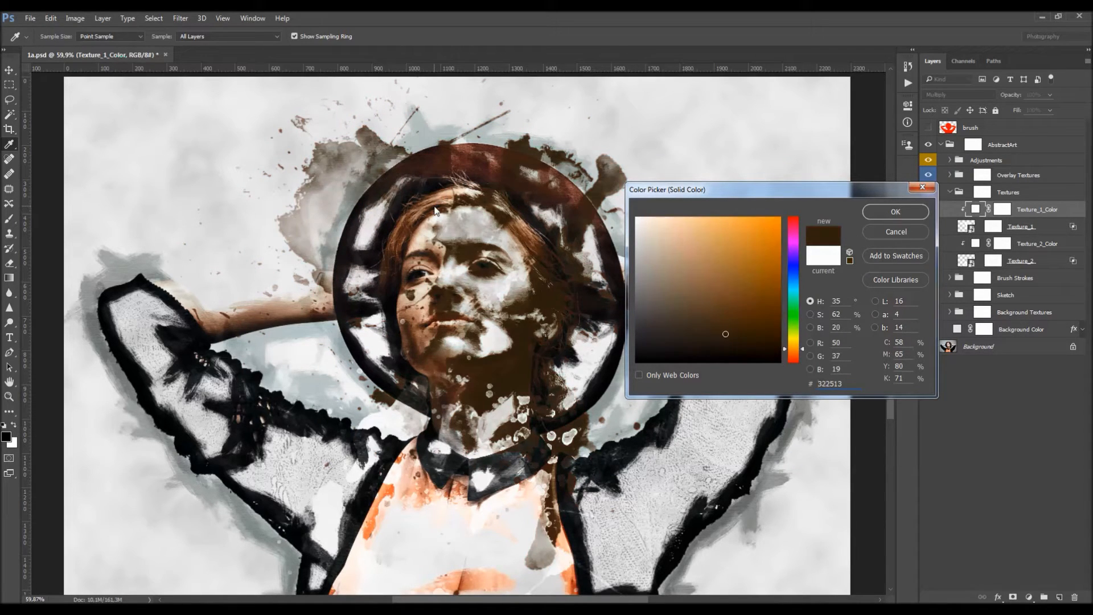
{"action": "left_click", "coordinate": [431, 199]}
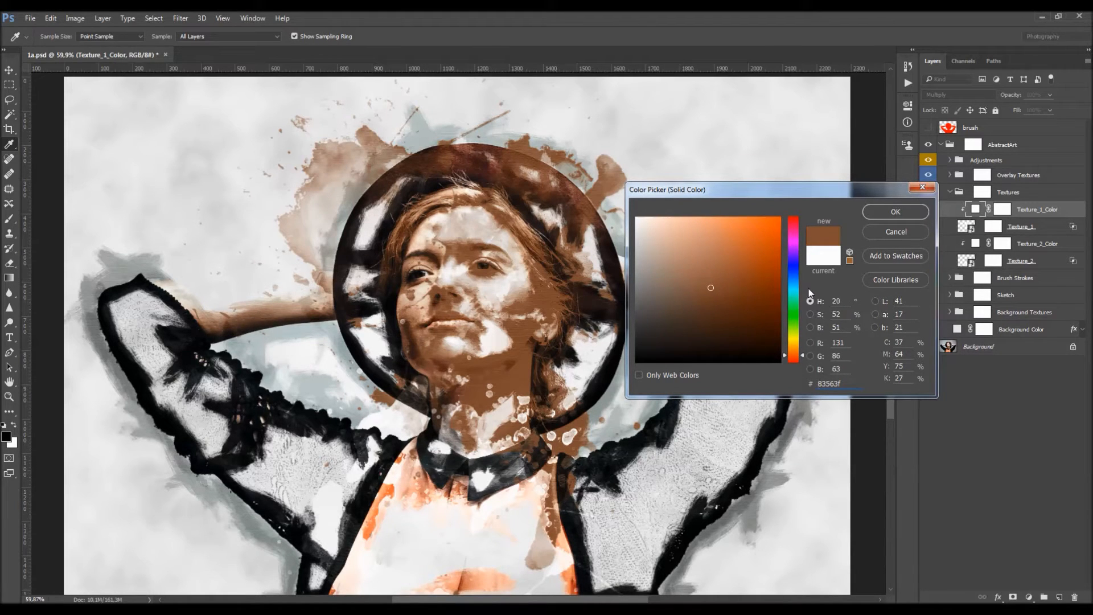
{"action": "left_click_drag", "start_coordinate": [791, 355], "coordinate": [791, 356]}
{"action": "left_click_drag", "start_coordinate": [717, 289], "coordinate": [728, 291]}
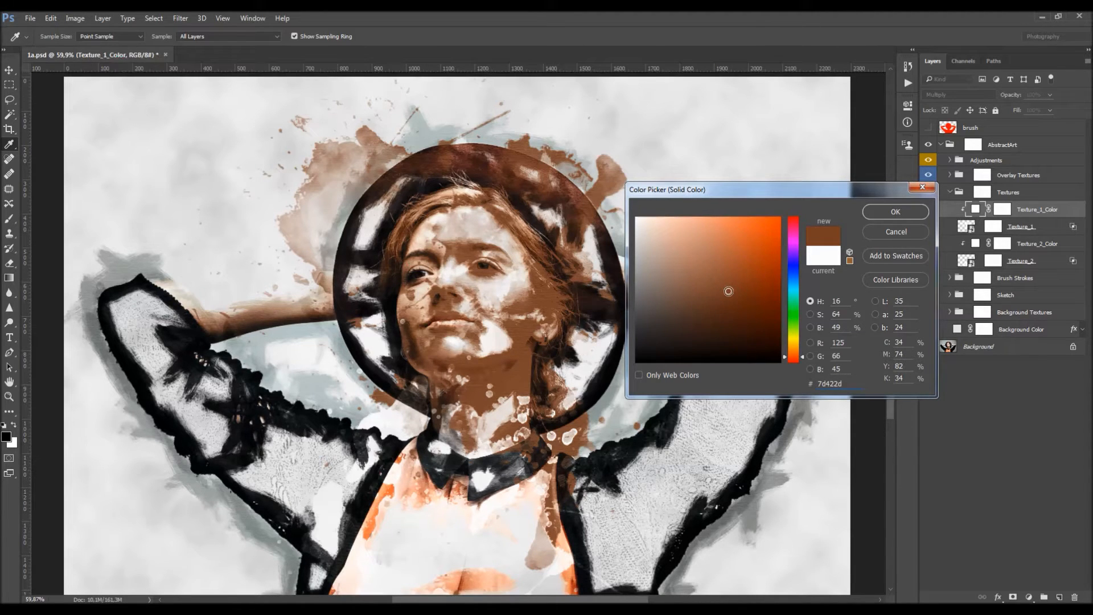
Try brighter orange and peach shades for the Texture_1_Color fill and apply the darker brown 704239
{"action": "mouse_move", "coordinate": [728, 291]}
{"action": "left_mouse_down"}
{"action": "mouse_move", "coordinate": [728, 313]}
{"action": "mouse_move", "coordinate": [729, 228]}
{"action": "left_mouse_up"}
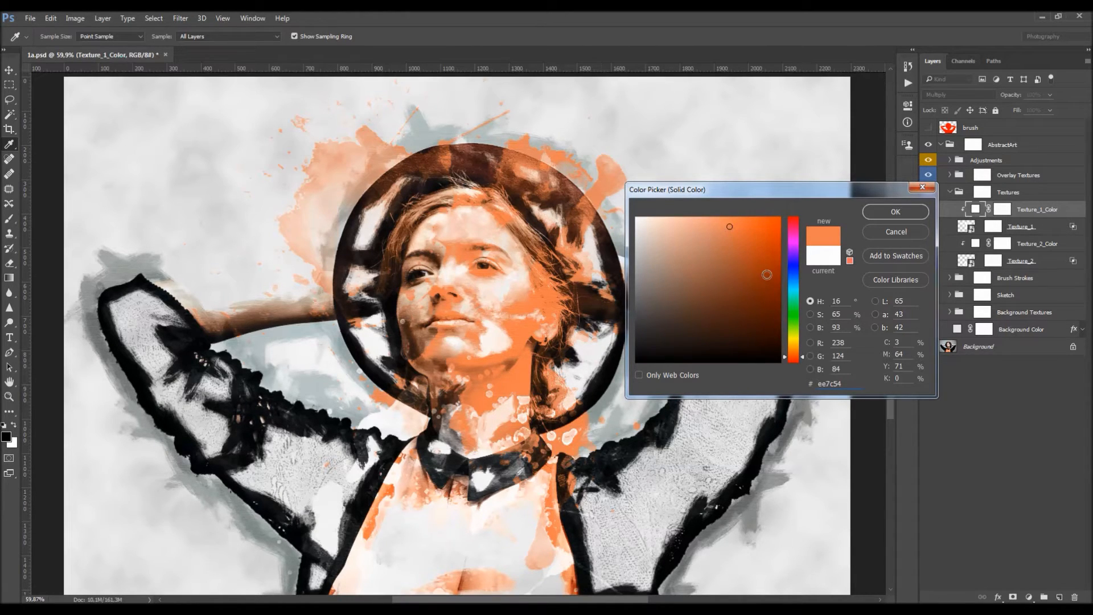
{"action": "left_click_drag", "start_coordinate": [729, 227], "coordinate": [692, 221]}
{"action": "left_click_drag", "start_coordinate": [791, 357], "coordinate": [795, 360]}
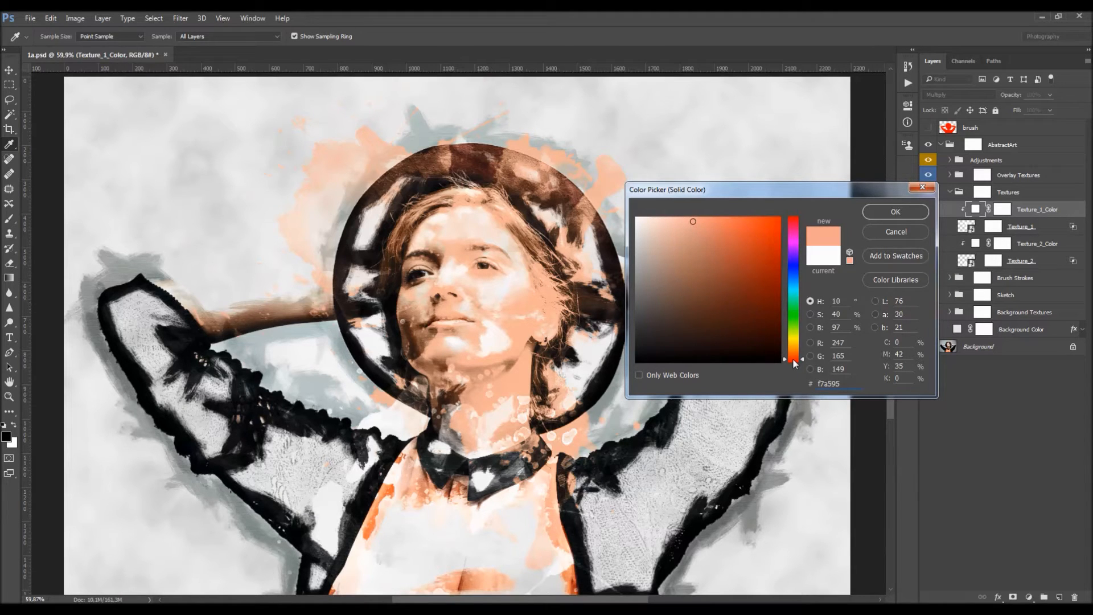
{"action": "left_click", "coordinate": [705, 225]}
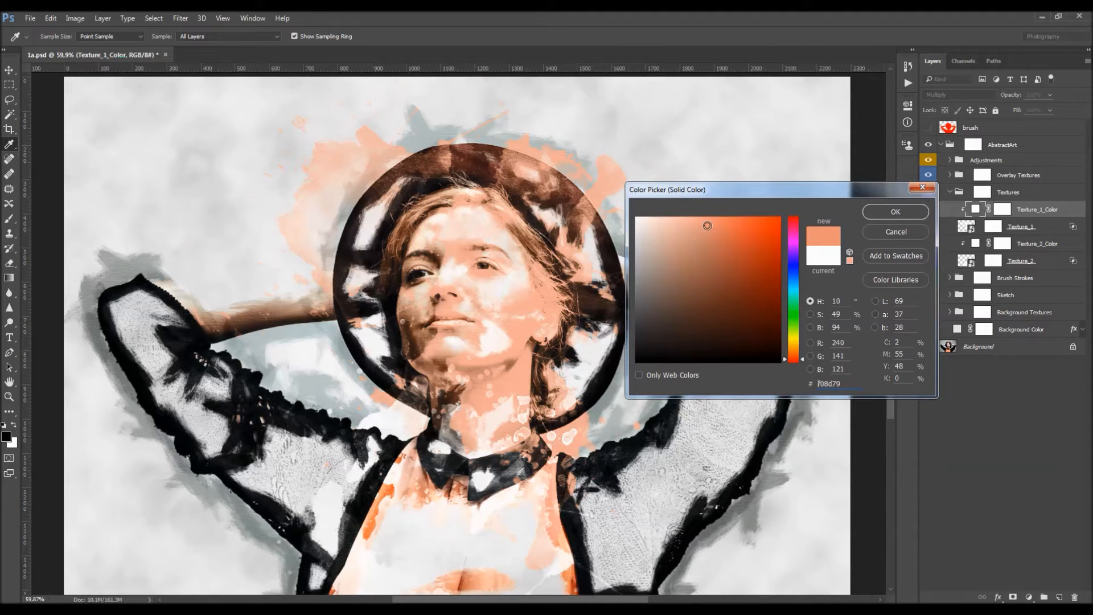
{"action": "mouse_move", "coordinate": [707, 225]}
{"action": "left_mouse_down"}
{"action": "mouse_move", "coordinate": [714, 311]}
{"action": "mouse_move", "coordinate": [707, 299]}
{"action": "left_mouse_up"}
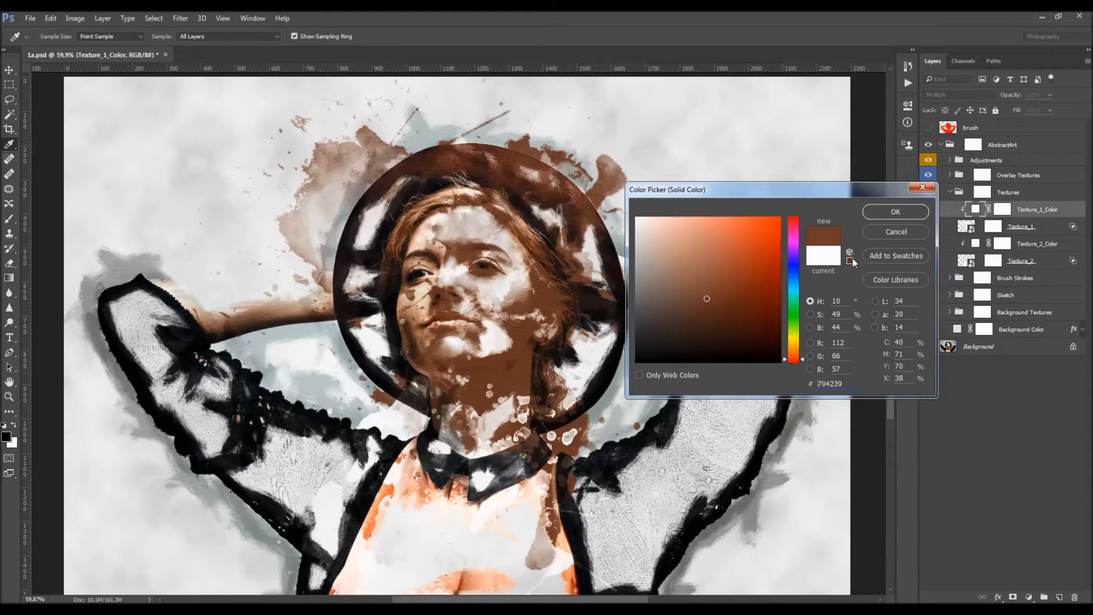
{"action": "left_click", "coordinate": [888, 212]}
Open Texture_1's blending options and merge the split Underlying Layer sliders, setting black to 37 and white to 255
{"action": "key", "text": "z"}
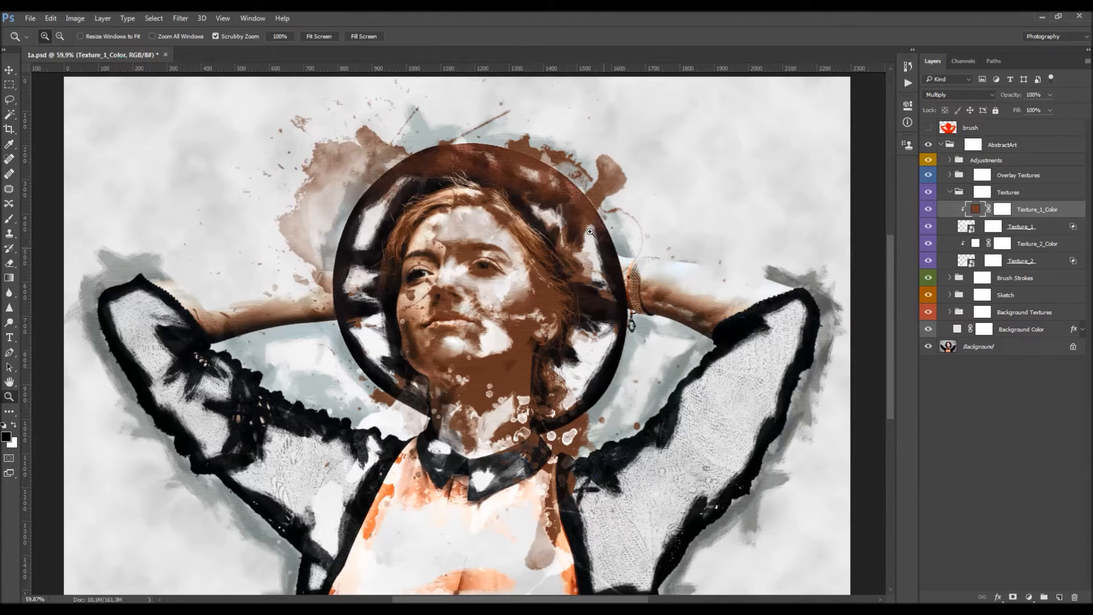
{"action": "mouse_move", "coordinate": [582, 224]}
{"action": "left_mouse_down"}
{"action": "mouse_move", "coordinate": [568, 225]}
{"action": "mouse_move", "coordinate": [578, 225]}
{"action": "left_mouse_up"}
{"action": "key", "text": "v"}
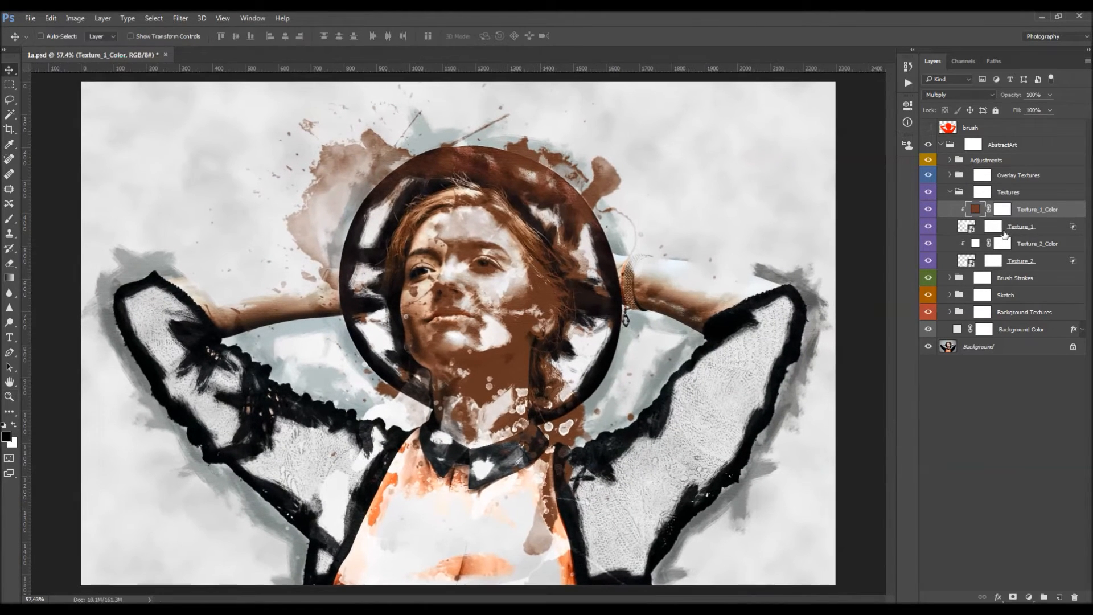
{"action": "double_click", "coordinate": [1066, 230]}
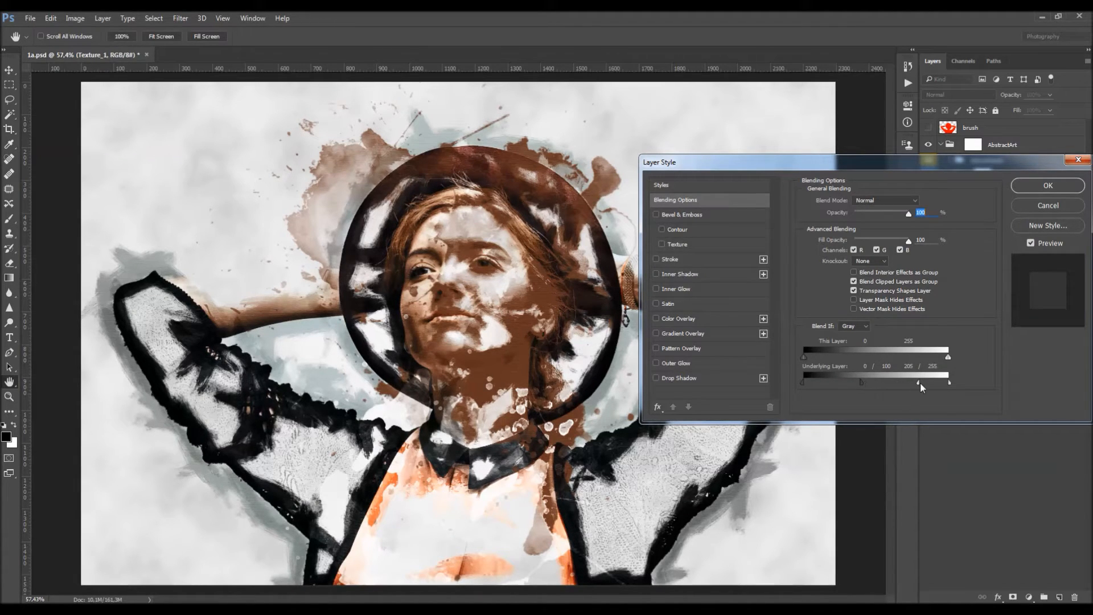
{"action": "left_click_drag", "start_coordinate": [931, 383], "coordinate": [950, 385]}
{"action": "left_click_drag", "start_coordinate": [862, 383], "coordinate": [783, 381]}
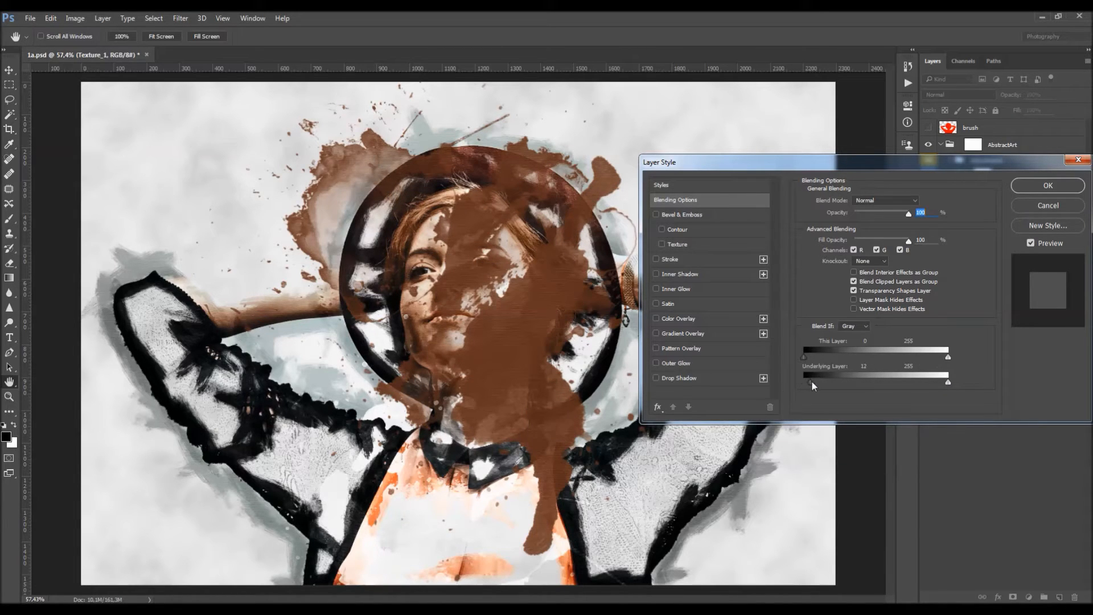
{"action": "left_click_drag", "start_coordinate": [817, 381], "coordinate": [824, 382]}
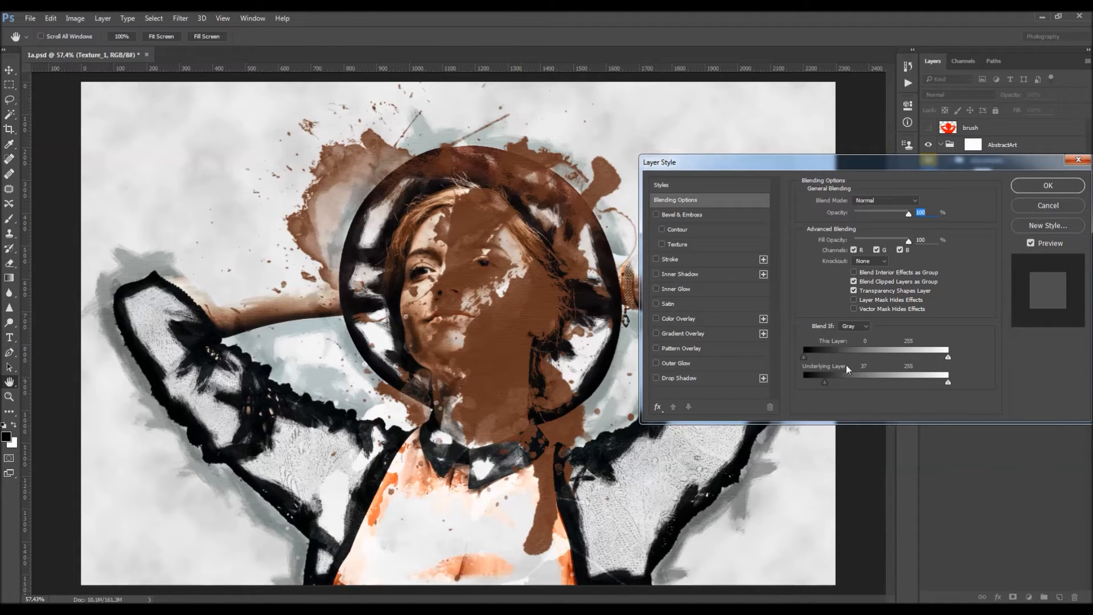
Split Texture_1's Underlying Layer sliders into soft transitions of 0/99 for black and 195/255 for white
{"action": "key", "text": "alt"}
{"action": "left_click_drag", "start_coordinate": [829, 381], "coordinate": [860, 378]}
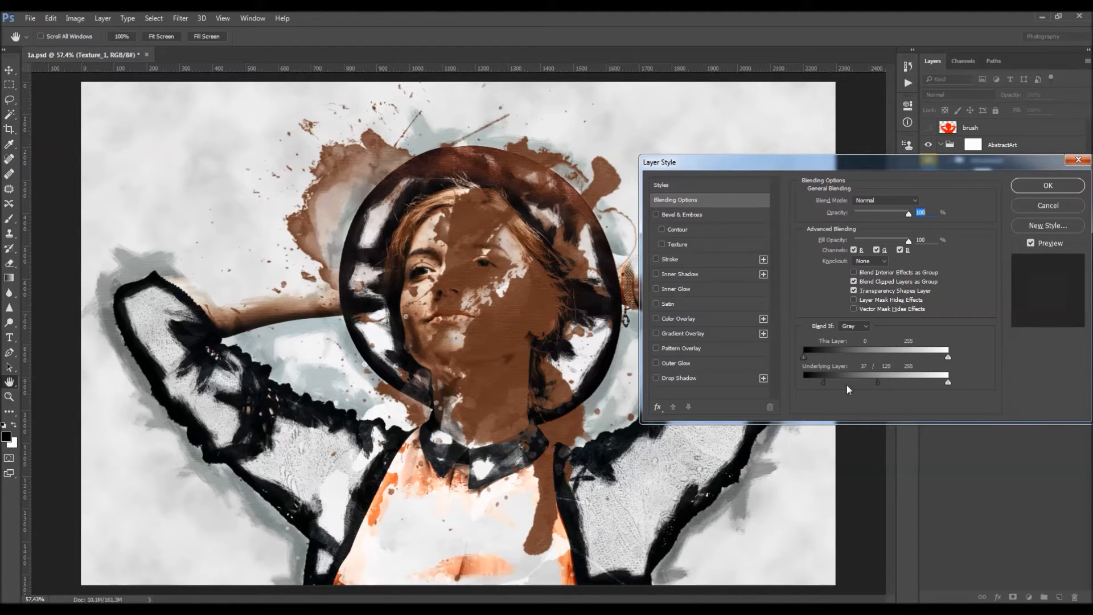
{"action": "left_click_drag", "start_coordinate": [822, 382], "coordinate": [752, 379]}
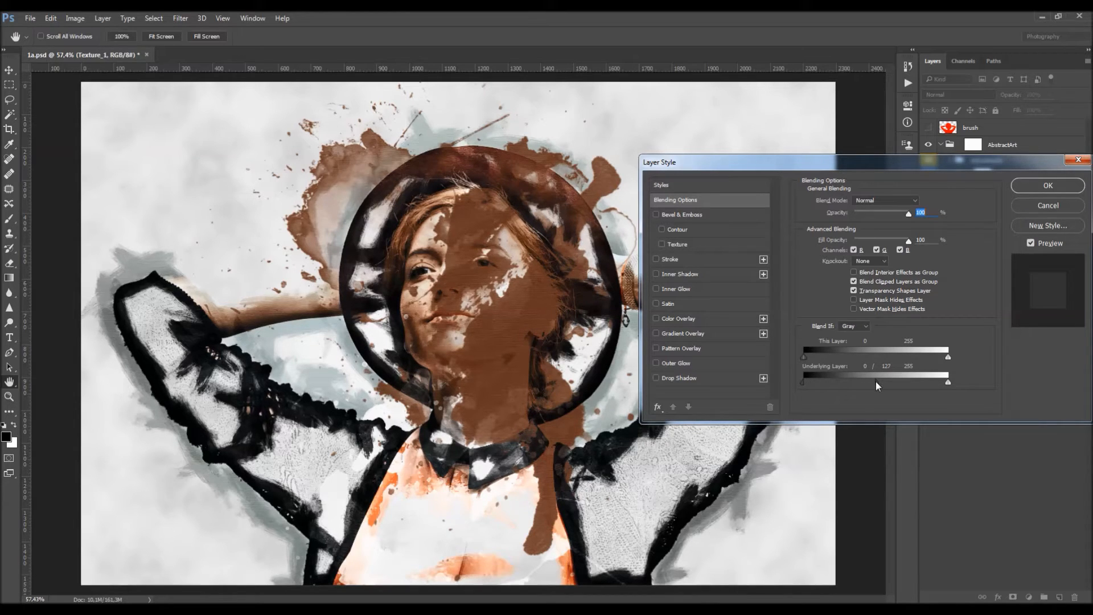
{"action": "left_click_drag", "start_coordinate": [831, 381], "coordinate": [842, 383]}
{"action": "key", "text": "alt"}
{"action": "left_click_drag", "start_coordinate": [948, 386], "coordinate": [934, 388]}
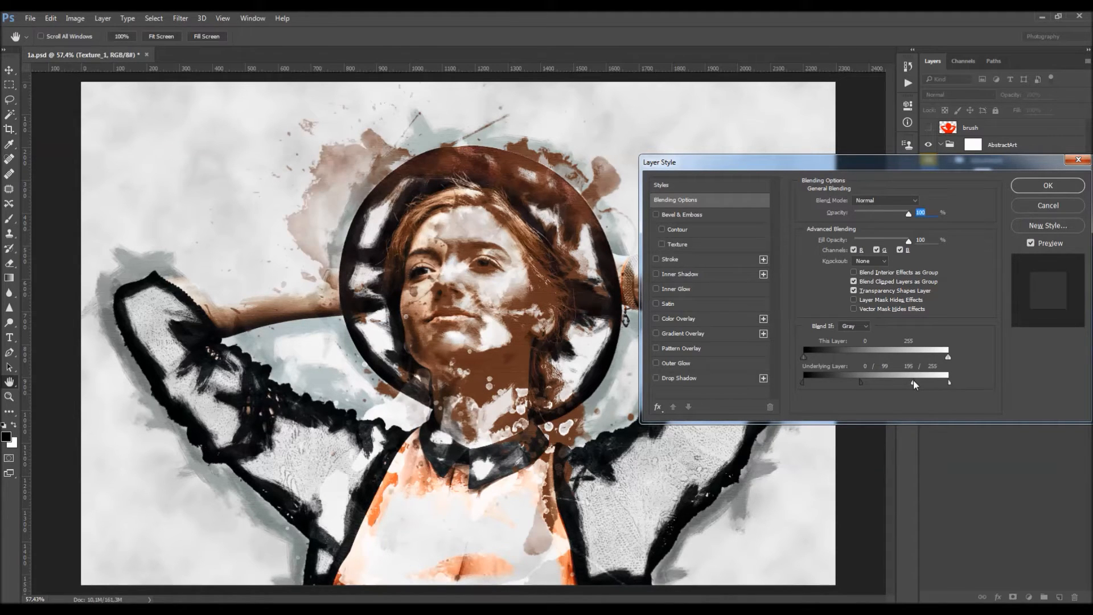
Refine Texture_1's Underlying Layer blending range to 0/103 for the dark tones and 161/255 for the light tones
{"action": "left_click_drag", "start_coordinate": [911, 380], "coordinate": [916, 381]}
{"action": "mouse_move", "coordinate": [855, 381]}
{"action": "left_mouse_down"}
{"action": "mouse_move", "coordinate": [827, 381]}
{"action": "mouse_move", "coordinate": [859, 385]}
{"action": "left_mouse_up"}
{"action": "left_click_drag", "start_coordinate": [899, 381], "coordinate": [898, 381]}
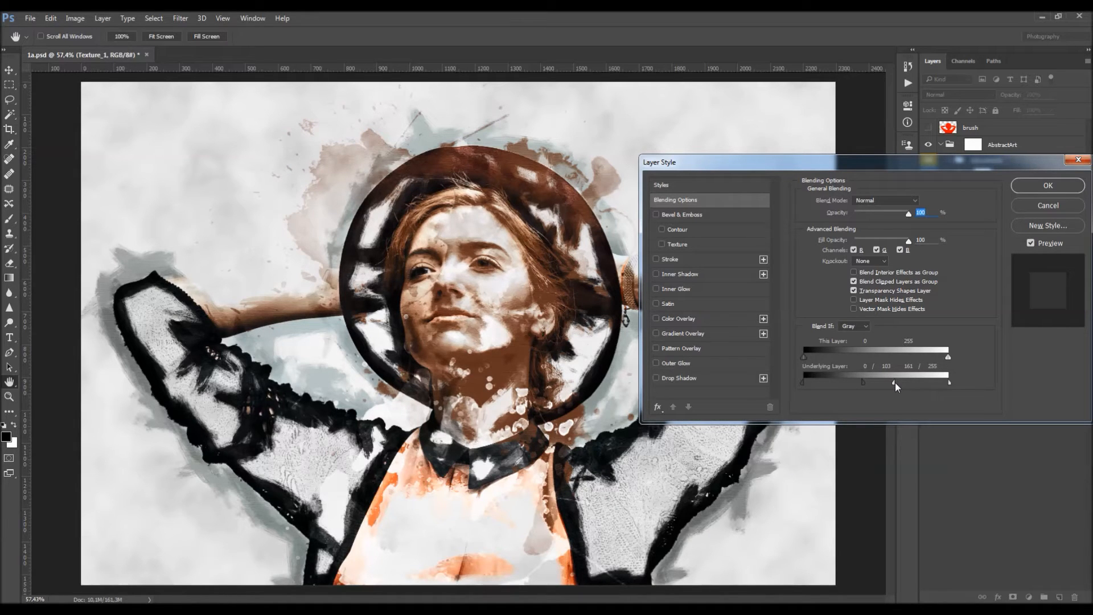
{"action": "key", "text": "Return"}
Move the Texture_1 splash slightly up and to the left, about 18 px horizontally and 41 px vertically
{"action": "key", "text": "z"}
{"action": "left_click_drag", "start_coordinate": [534, 247], "coordinate": [531, 243]}
{"action": "key", "text": "v"}
{"action": "left_click_drag", "start_coordinate": [578, 276], "coordinate": [569, 258]}
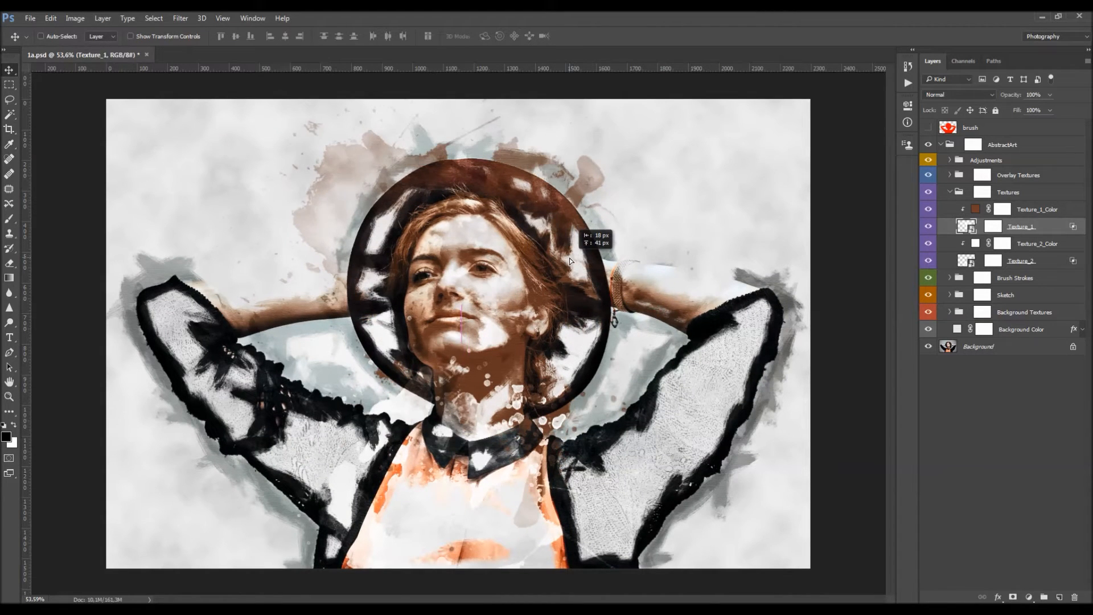
Target the Texture_1 layer mask and choose a 400 px textured paint-stroke brush tip for the Brush tool
{"action": "left_click", "coordinate": [994, 227]}
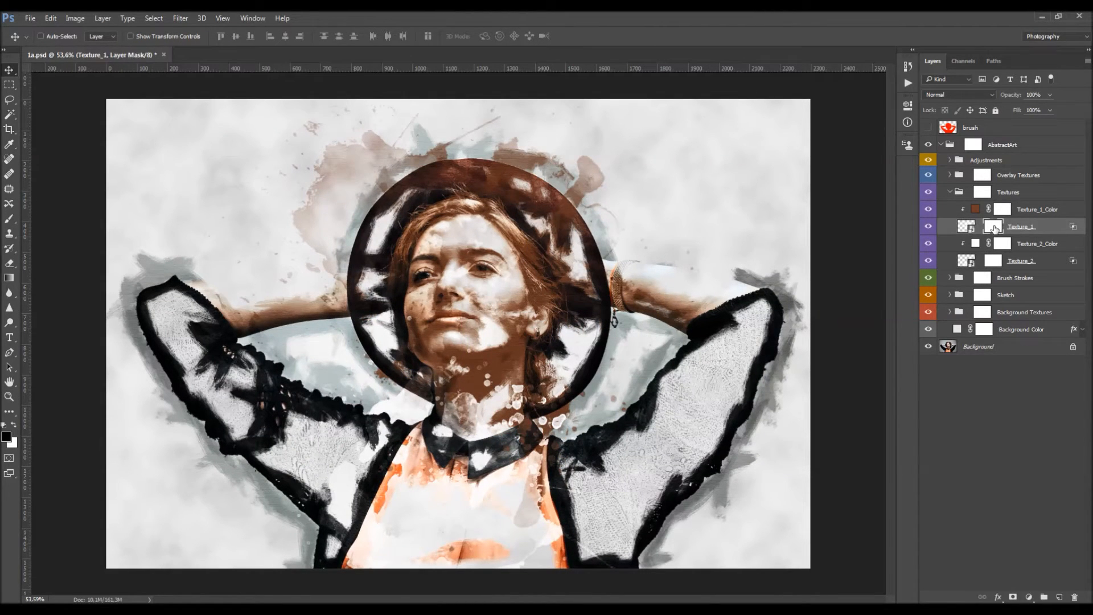
{"action": "key", "text": "b"}
{"action": "right_click", "coordinate": [584, 262]}
{"action": "left_click_drag", "start_coordinate": [712, 365], "coordinate": [715, 407]}
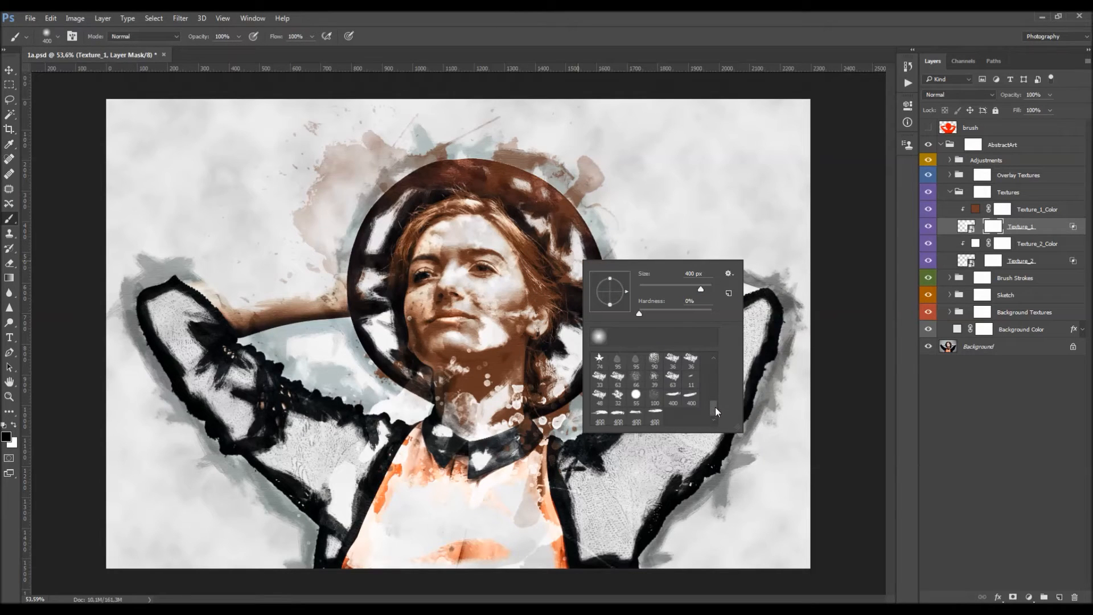
{"action": "left_click", "coordinate": [688, 399]}
{"action": "left_click", "coordinate": [655, 416]}
{"action": "left_click", "coordinate": [638, 418]}
{"action": "left_click", "coordinate": [619, 419]}
{"action": "left_click", "coordinate": [600, 419]}
{"action": "left_click", "coordinate": [620, 419]}
{"action": "left_click", "coordinate": [636, 414]}
Paint black on the Texture_1 mask over the woman's forehead, nose, mouth and cheek to hide the texture there
{"action": "left_click_drag", "start_coordinate": [470, 258], "coordinate": [454, 272]}
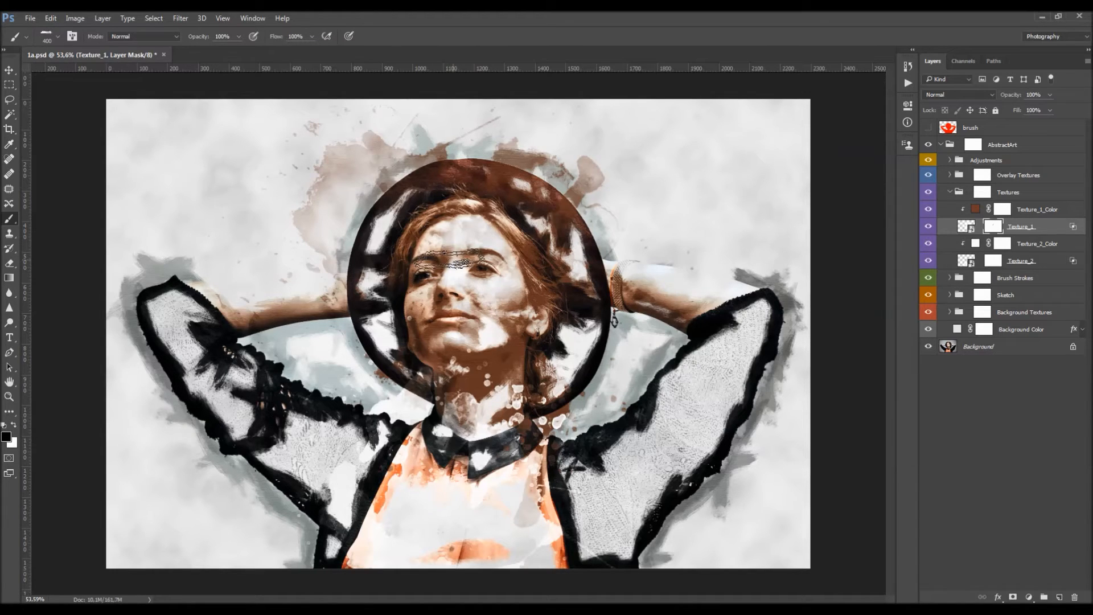
{"action": "mouse_move", "coordinate": [437, 318]}
{"action": "left_mouse_down"}
{"action": "mouse_move", "coordinate": [477, 332]}
{"action": "mouse_move", "coordinate": [476, 284]}
{"action": "left_mouse_up"}
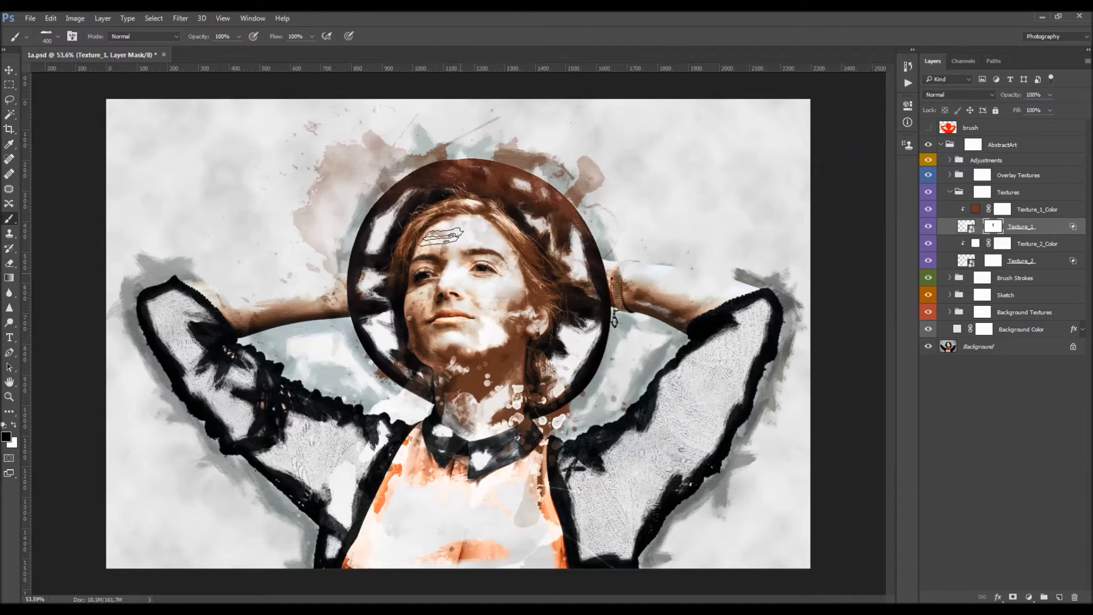
{"action": "mouse_move", "coordinate": [478, 236]}
{"action": "left_mouse_down"}
{"action": "mouse_move", "coordinate": [517, 333]}
{"action": "mouse_move", "coordinate": [515, 319]}
{"action": "mouse_move", "coordinate": [498, 359]}
{"action": "mouse_move", "coordinate": [450, 387]}
{"action": "mouse_move", "coordinate": [489, 370]}
{"action": "mouse_move", "coordinate": [441, 376]}
{"action": "mouse_move", "coordinate": [455, 341]}
{"action": "mouse_move", "coordinate": [487, 333]}
{"action": "left_mouse_up"}
{"action": "key", "text": "v"}
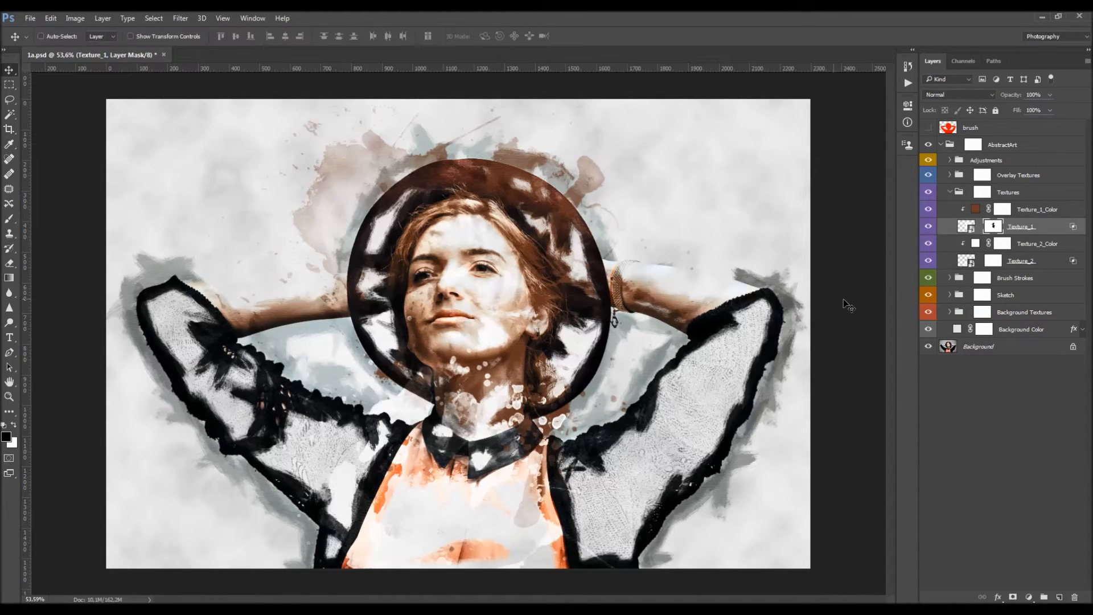
Change the Texture_2_Color fill to an orange sampled from the dress, softened to ee7f56
{"action": "left_click", "coordinate": [1022, 263]}
{"action": "double_click", "coordinate": [975, 243]}
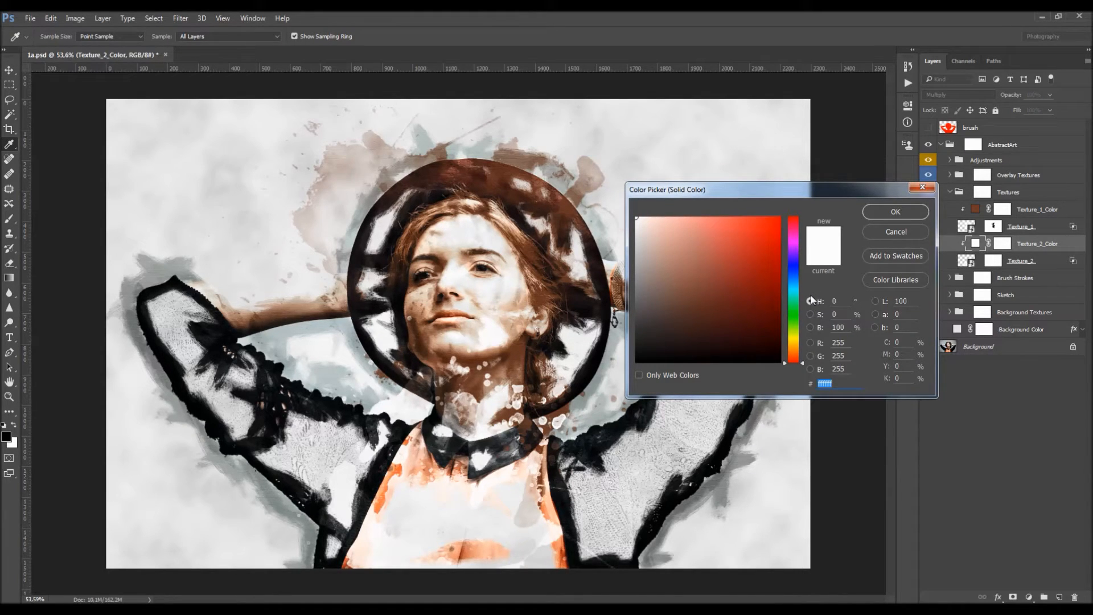
{"action": "left_click", "coordinate": [788, 352]}
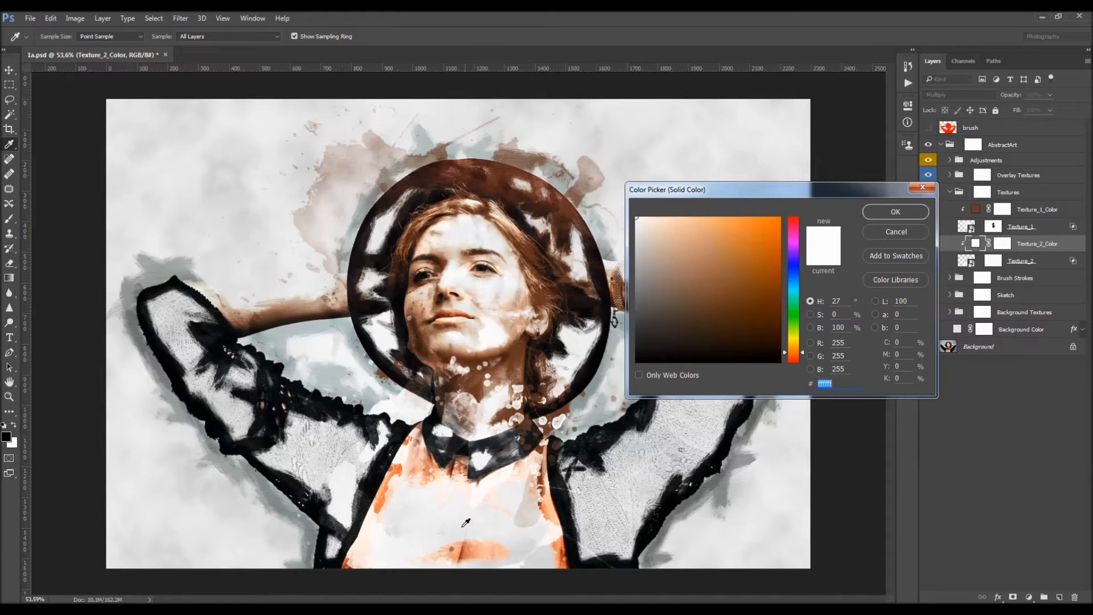
{"action": "left_click", "coordinate": [394, 472]}
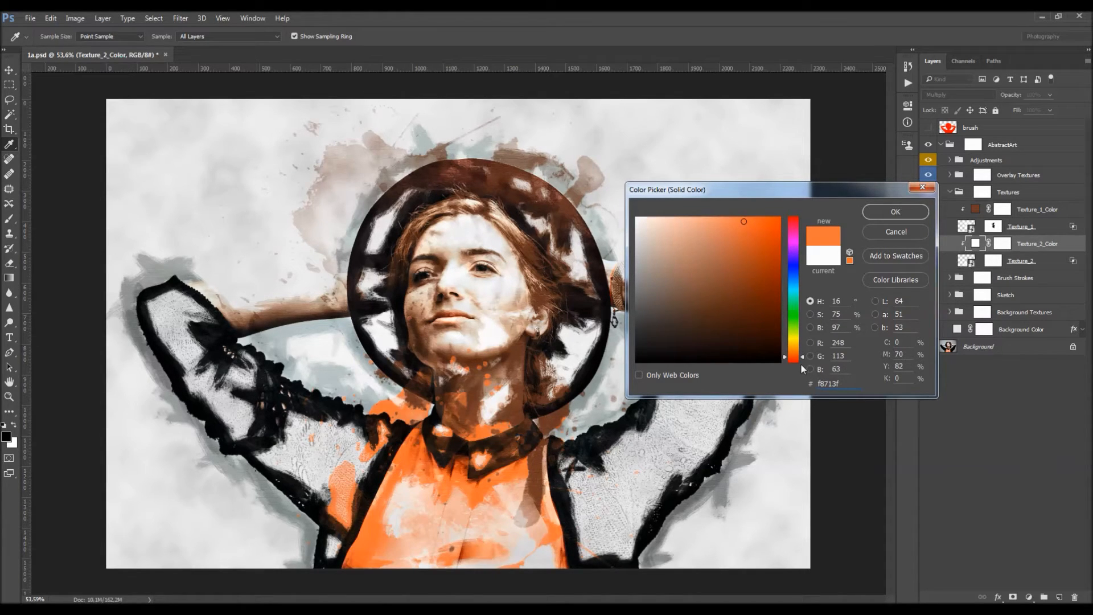
{"action": "left_click", "coordinate": [737, 224]}
{"action": "left_click_drag", "start_coordinate": [737, 224], "coordinate": [728, 227]}
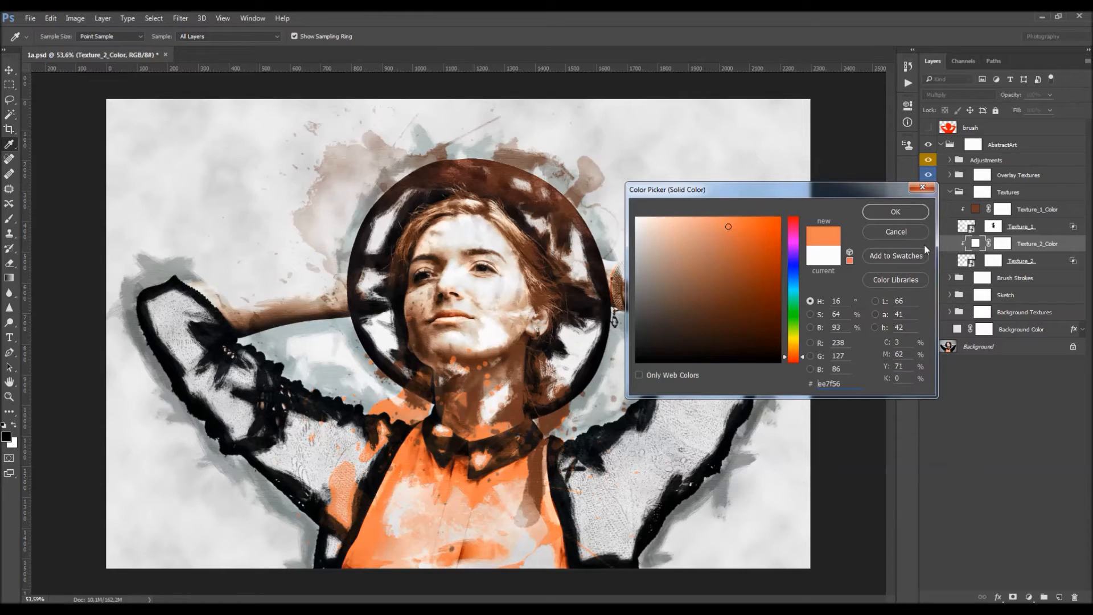
{"action": "left_click", "coordinate": [908, 214]}
Set Texture_2's Underlying Layer blending range to 0/65 and 175/255, and compare the artwork with the layer hidden and shown
{"action": "double_click", "coordinate": [1060, 263]}
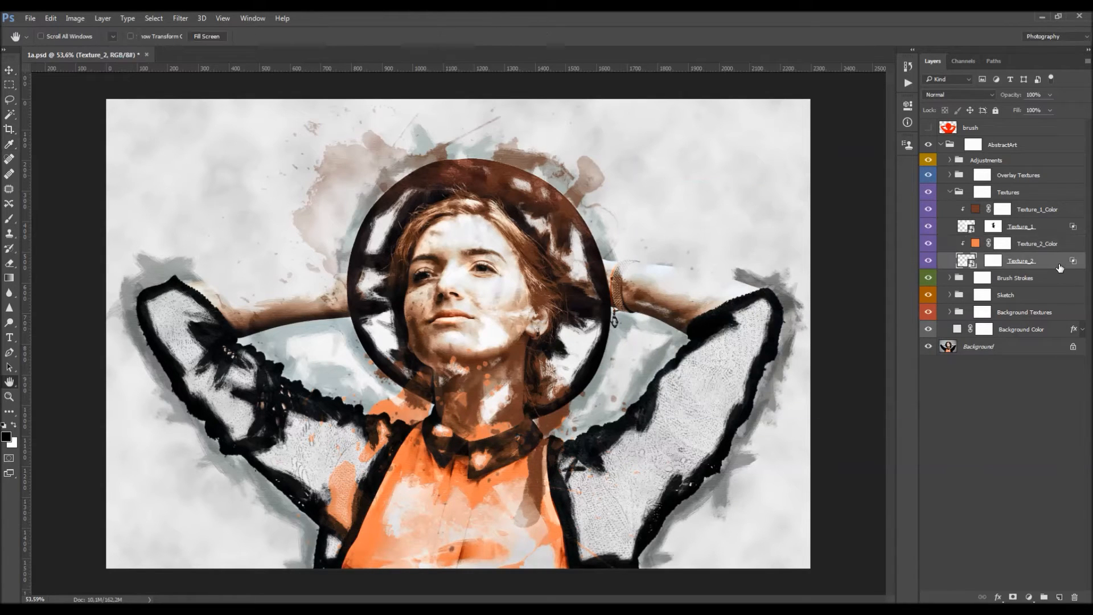
{"action": "mouse_move", "coordinate": [843, 385]}
{"action": "left_mouse_down"}
{"action": "mouse_move", "coordinate": [831, 384]}
{"action": "mouse_move", "coordinate": [868, 381]}
{"action": "mouse_move", "coordinate": [838, 383]}
{"action": "left_mouse_up"}
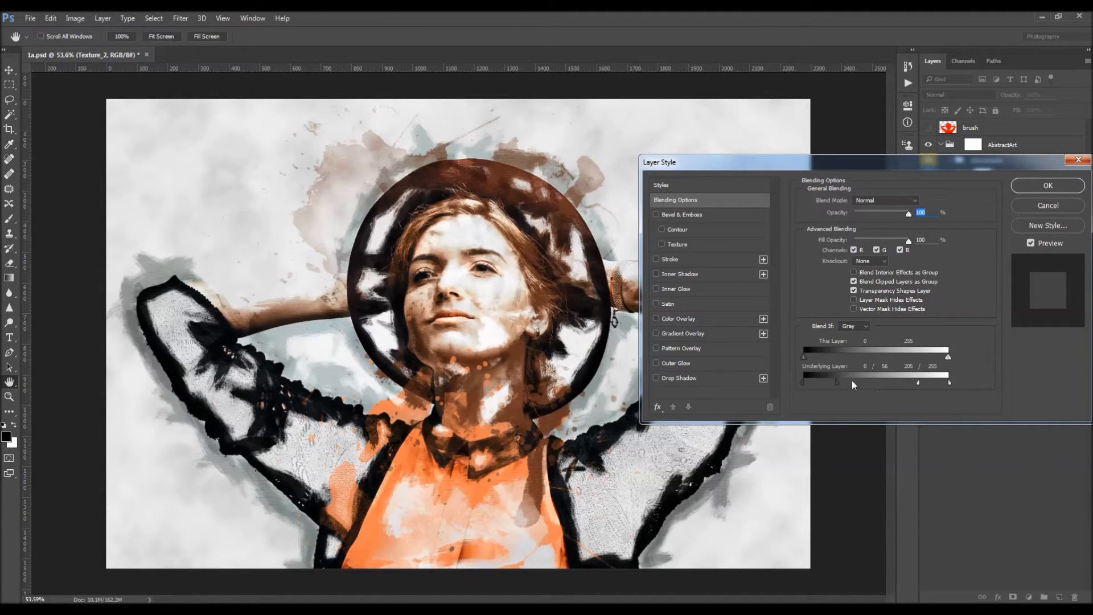
{"action": "left_click_drag", "start_coordinate": [838, 382], "coordinate": [842, 381]}
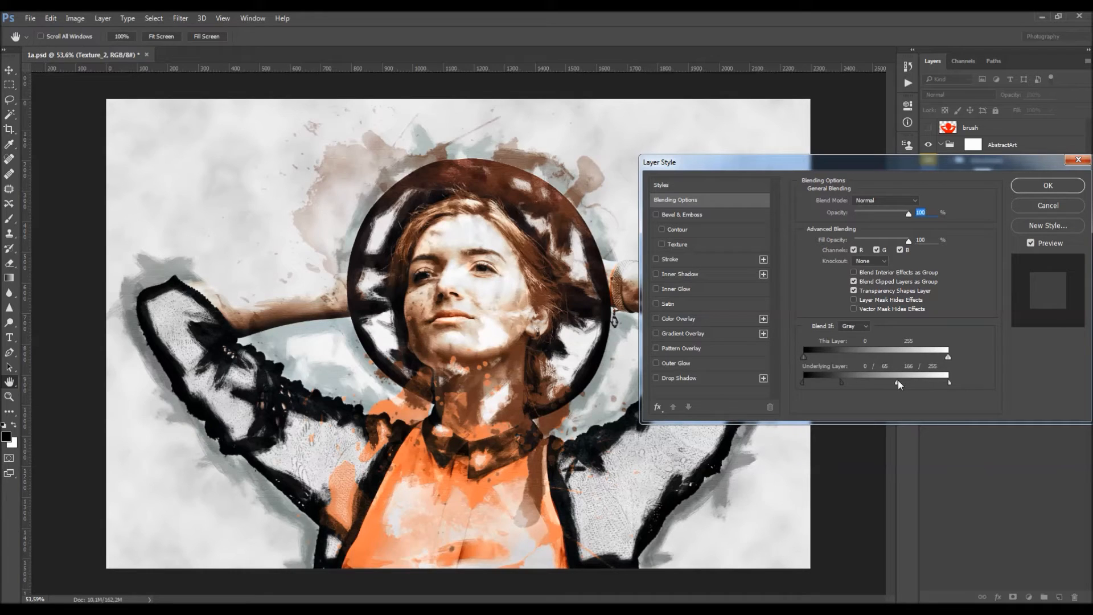
{"action": "left_click_drag", "start_coordinate": [898, 382], "coordinate": [901, 384]}
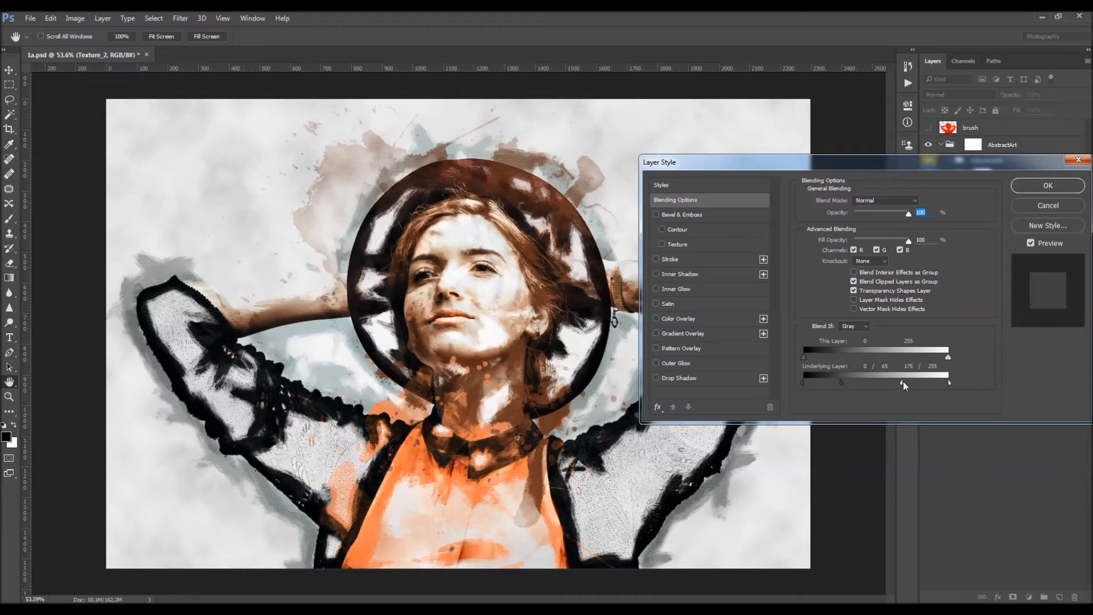
{"action": "left_click", "coordinate": [1048, 191]}
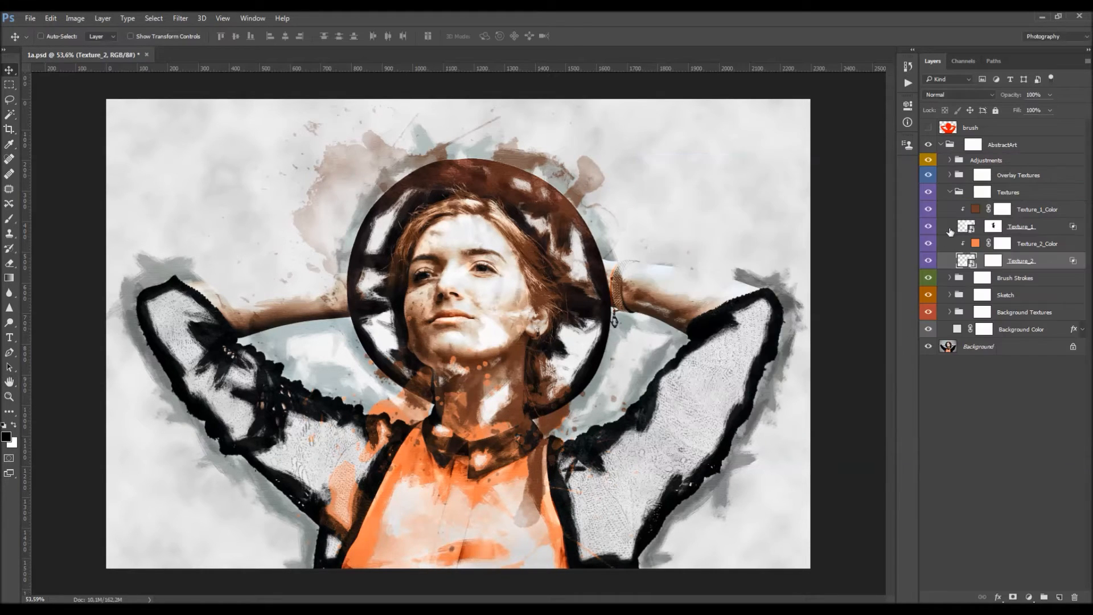
{"action": "left_click", "coordinate": [929, 261]}
{"action": "left_click", "coordinate": [930, 262]}
Target the Textures group's mask and brush over the woman's face to hide parts of the textures there
{"action": "left_click", "coordinate": [954, 197]}
{"action": "left_click", "coordinate": [949, 192]}
{"action": "left_click", "coordinate": [977, 194]}
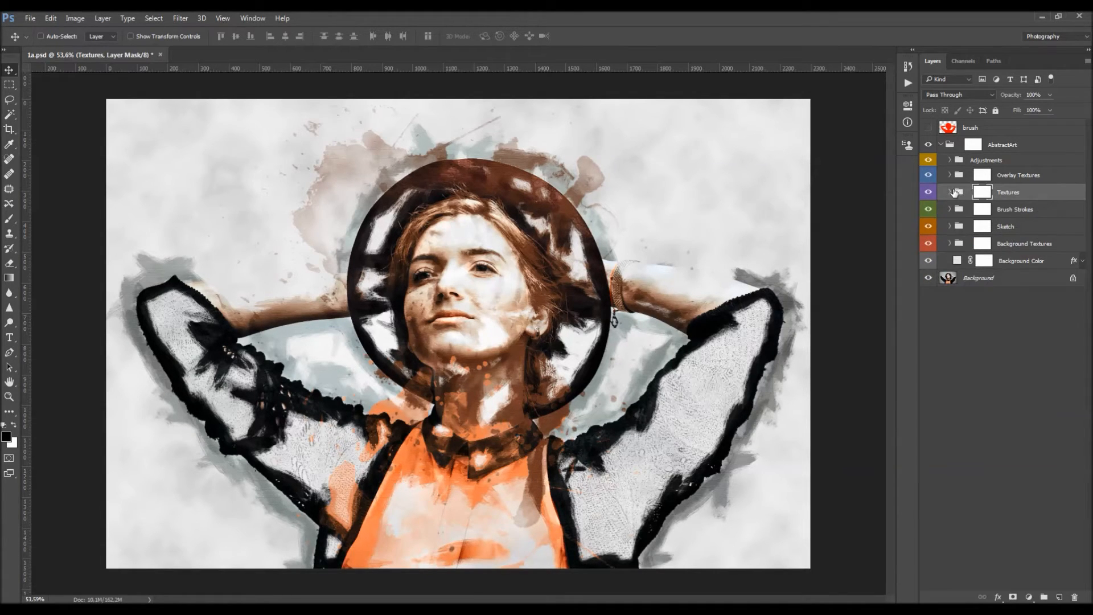
{"action": "left_click", "coordinate": [949, 192]}
{"action": "key", "text": "b"}
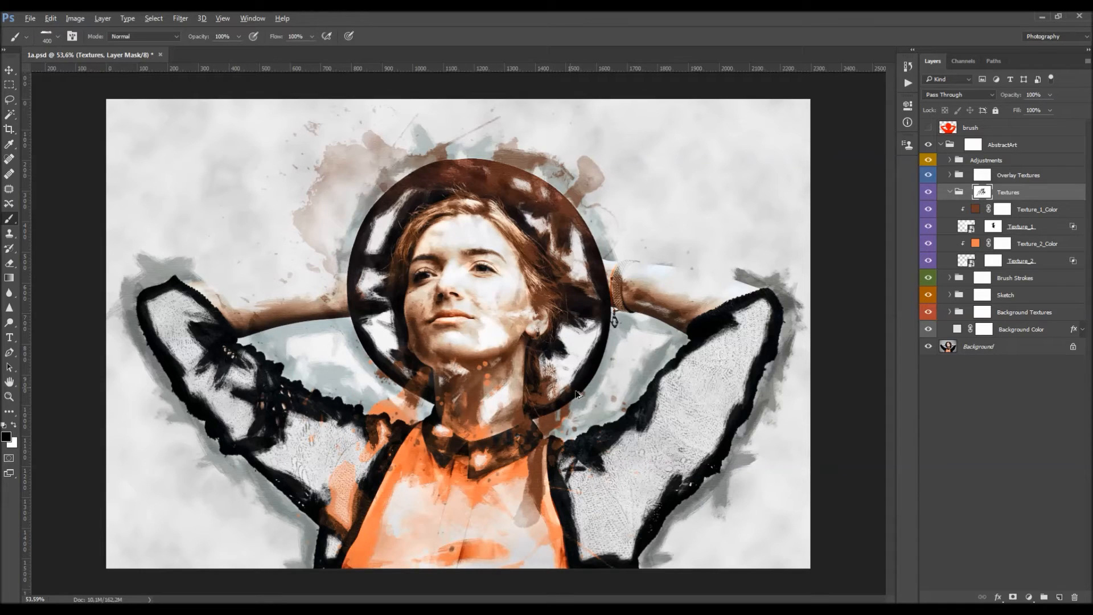
Undo the painting on the Textures group's mask, collapse that group and select the Brush Strokes group
{"action": "key", "text": "ctrl+2"}
{"action": "left_click", "coordinate": [949, 193]}
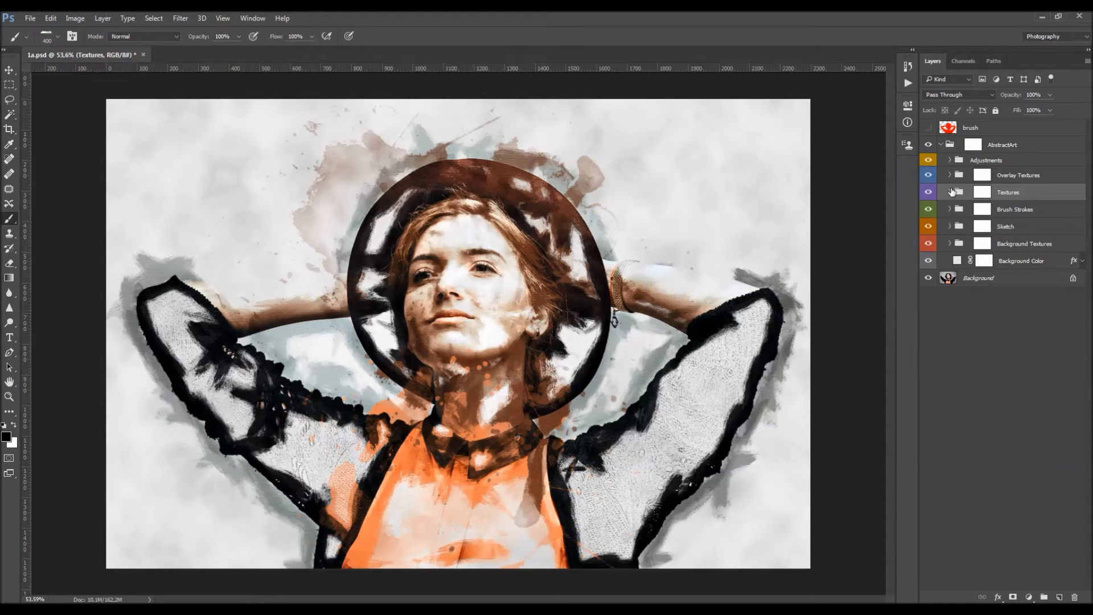
{"action": "left_click", "coordinate": [1019, 210]}
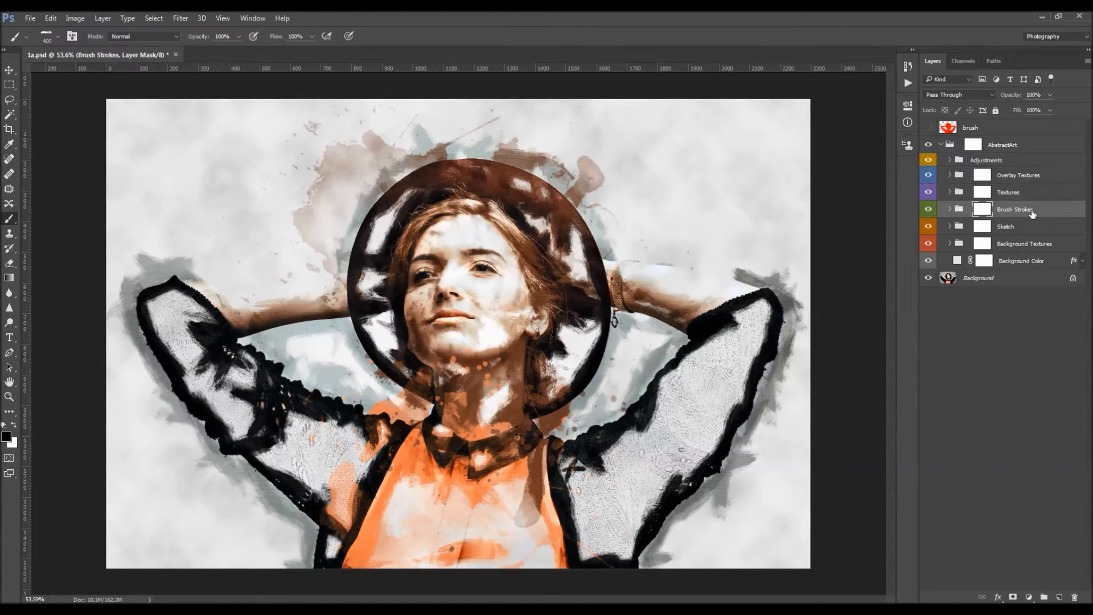
Open Texture_1's smart object contents to examine the source texture and its file options, and close it without changes
{"action": "left_click", "coordinate": [950, 192]}
{"action": "double_click", "coordinate": [968, 226]}
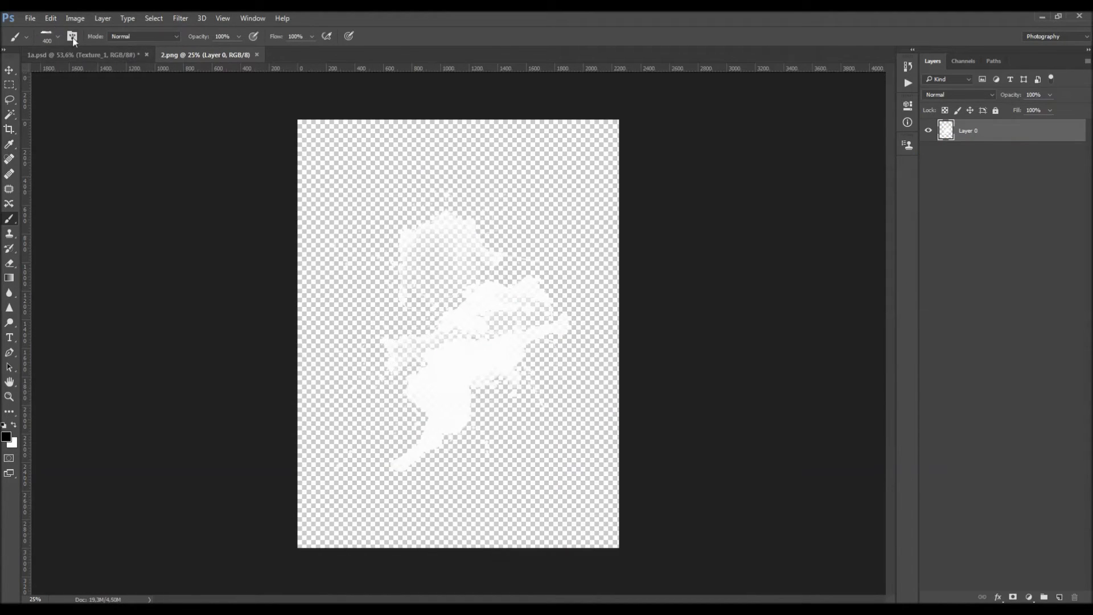
{"action": "left_click", "coordinate": [30, 18]}
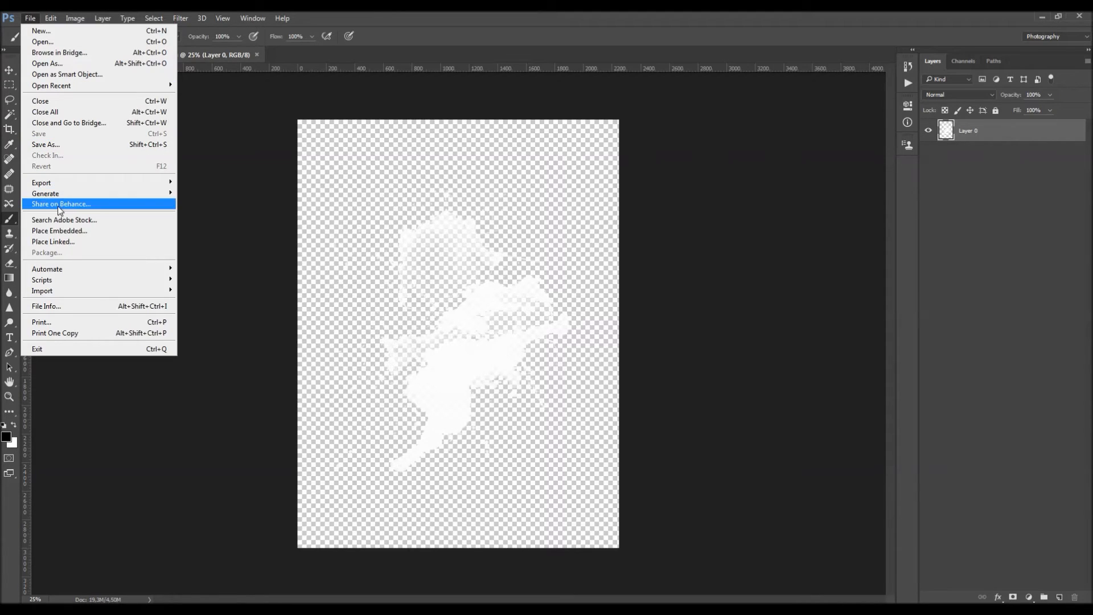
{"action": "left_click", "coordinate": [459, 31]}
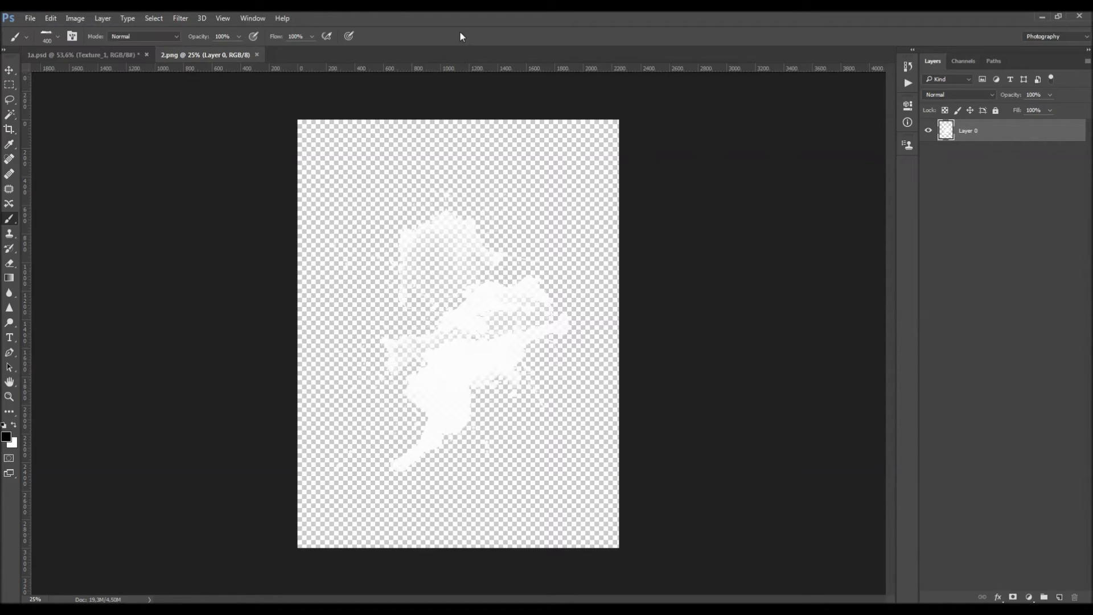
{"action": "left_click", "coordinate": [30, 17]}
{"action": "left_click", "coordinate": [162, 55]}
{"action": "left_click", "coordinate": [258, 55]}
{"action": "key", "text": "v"}
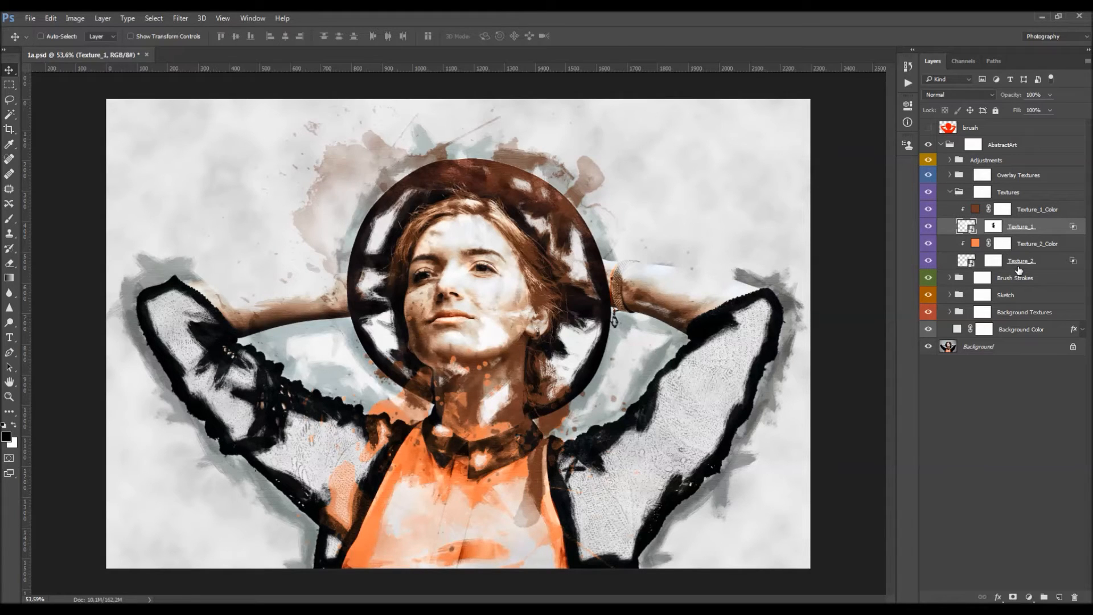
Collapse the Textures group, expand Brush Strokes and compare the artwork with Brush Strokes hidden and shown
{"action": "left_click", "coordinate": [949, 192]}
{"action": "left_click", "coordinate": [950, 209]}
{"action": "left_click", "coordinate": [1000, 208]}
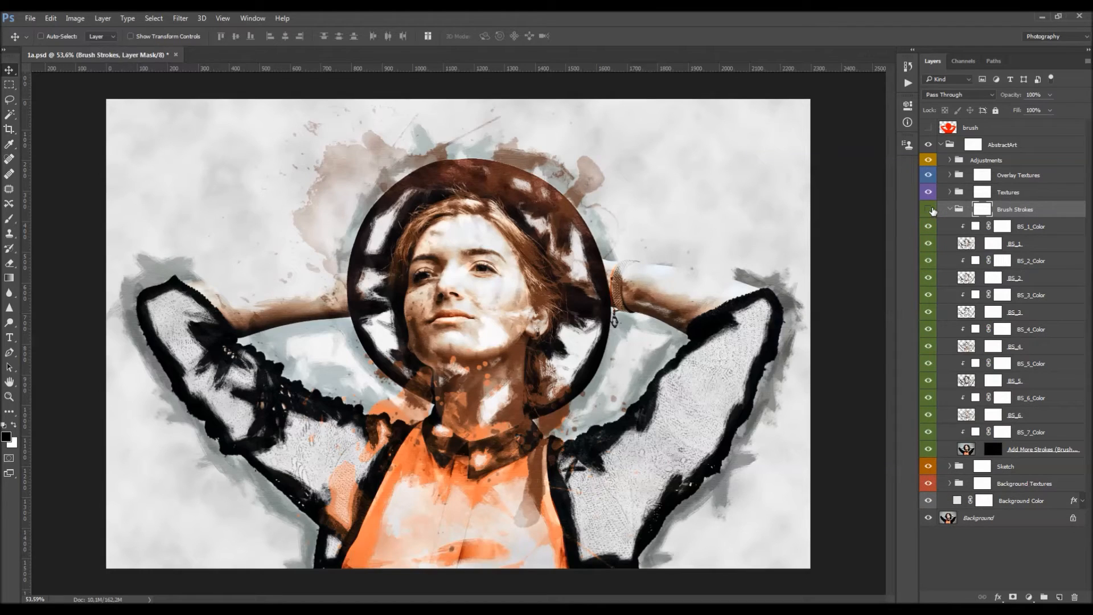
{"action": "left_click", "coordinate": [930, 210]}
{"action": "left_click", "coordinate": [929, 210]}
Examine the blend modes and opacities of the BS_1 to BS_6 brush stroke layers and their colour fills
{"action": "left_click", "coordinate": [1027, 243]}
{"action": "left_click", "coordinate": [1026, 260]}
{"action": "left_click", "coordinate": [1028, 295]}
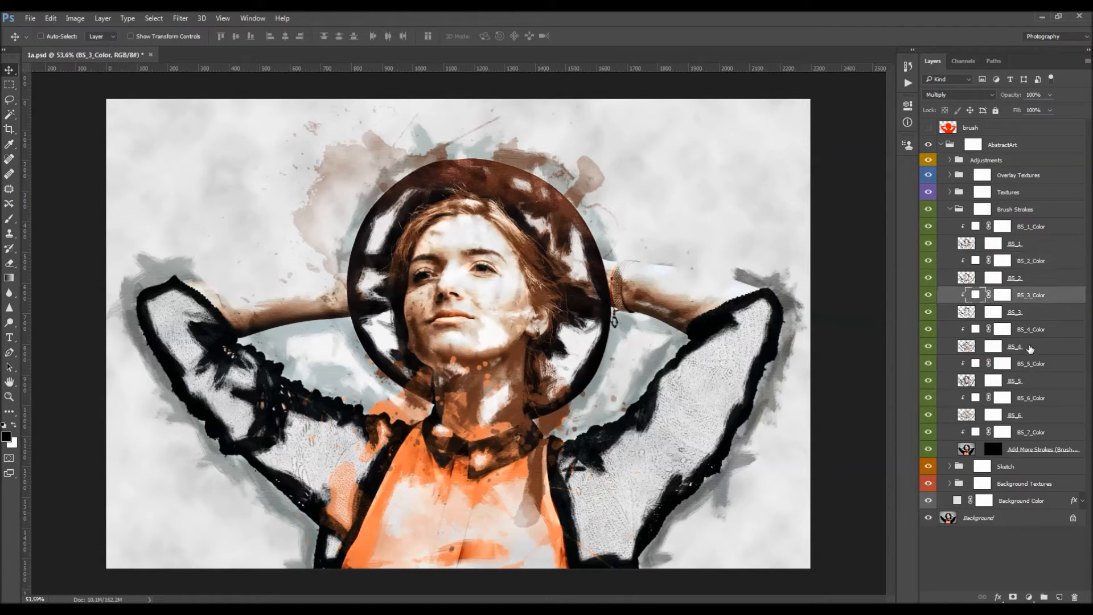
{"action": "left_click", "coordinate": [1029, 346]}
{"action": "left_click", "coordinate": [1028, 378]}
{"action": "left_click", "coordinate": [1027, 418]}
{"action": "left_click", "coordinate": [1033, 384]}
{"action": "left_click", "coordinate": [1035, 356]}
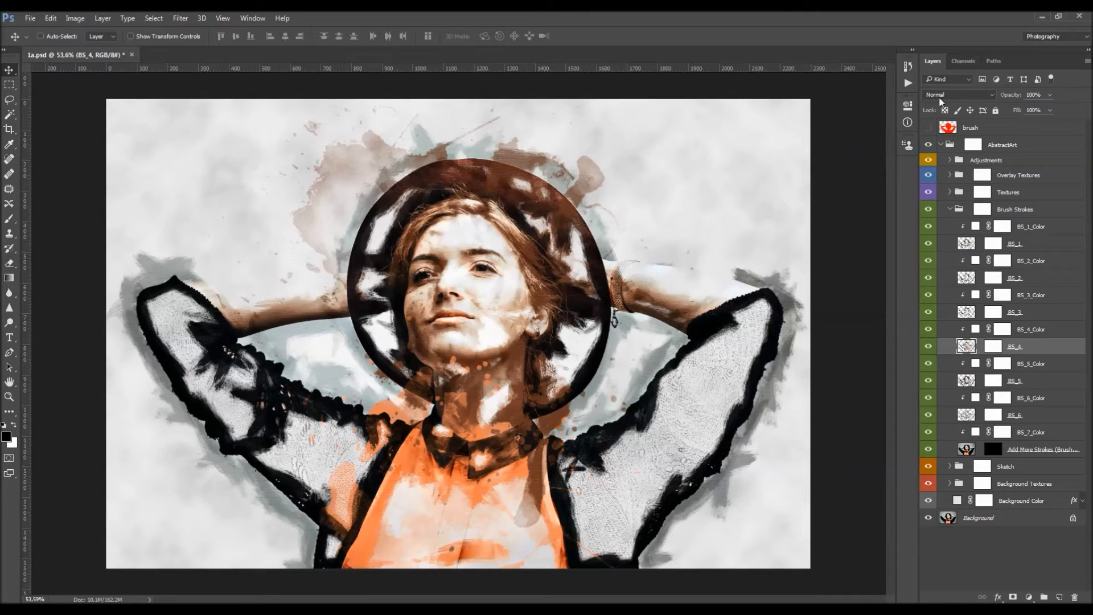
{"action": "left_click", "coordinate": [1022, 304]}
{"action": "left_click", "coordinate": [1025, 280]}
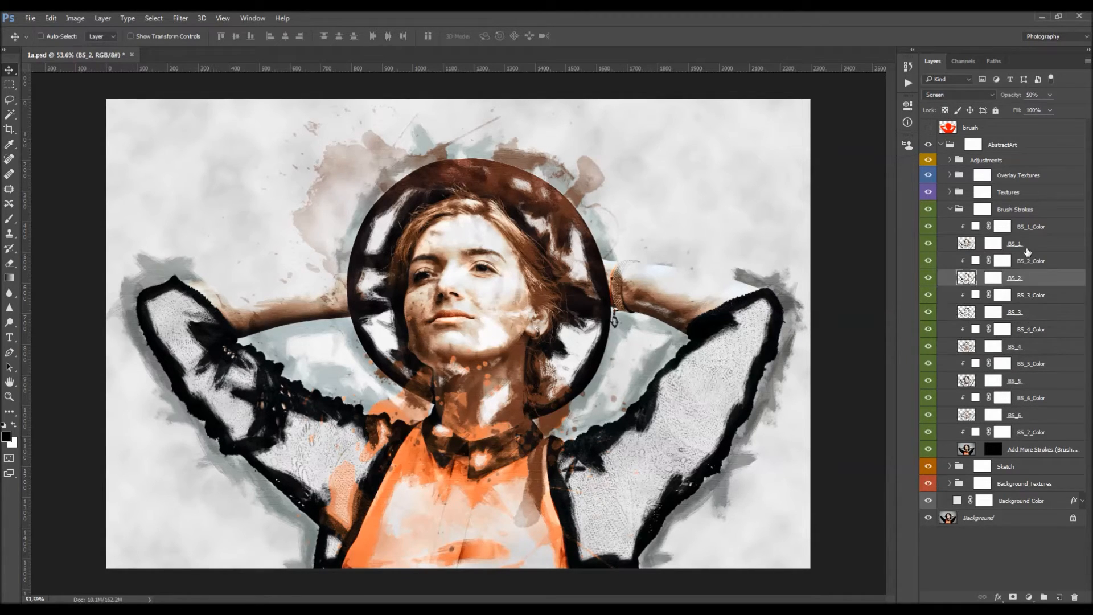
{"action": "left_click", "coordinate": [1027, 245]}
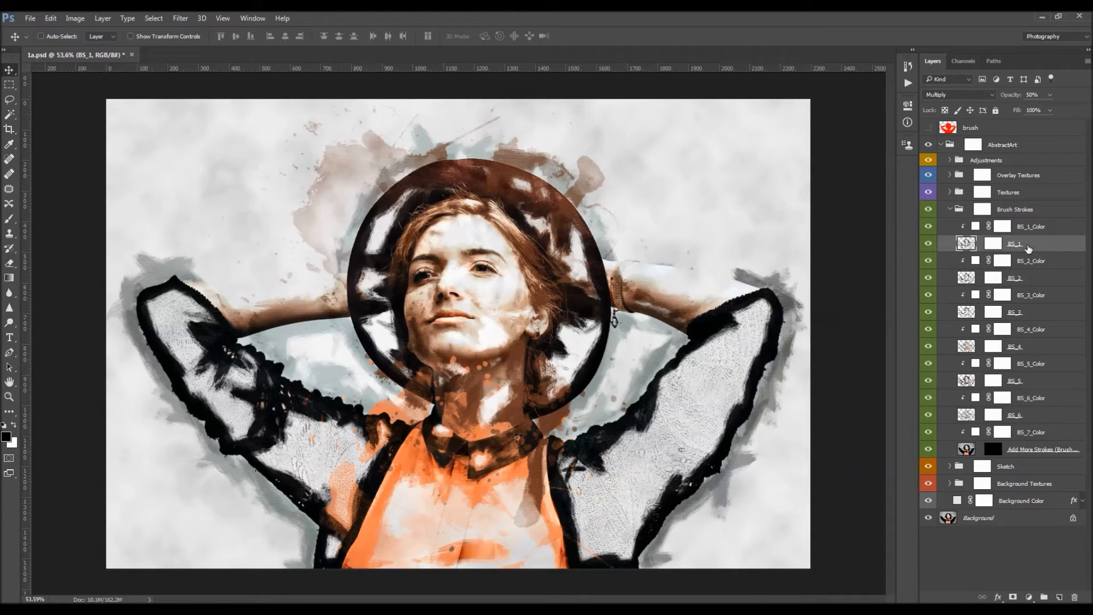
Compare the artwork with the individual brush stroke layers BS_1 and BS_2 hidden and shown
{"action": "left_click", "coordinate": [929, 244]}
{"action": "left_click", "coordinate": [928, 244]}
{"action": "left_click", "coordinate": [929, 313]}
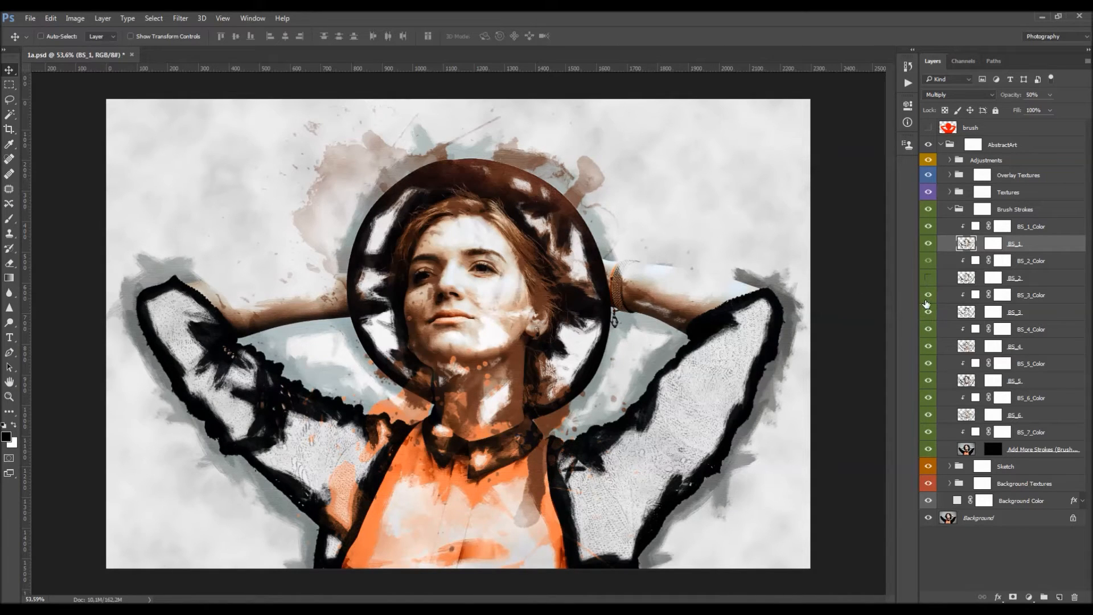
{"action": "left_click", "coordinate": [928, 278]}
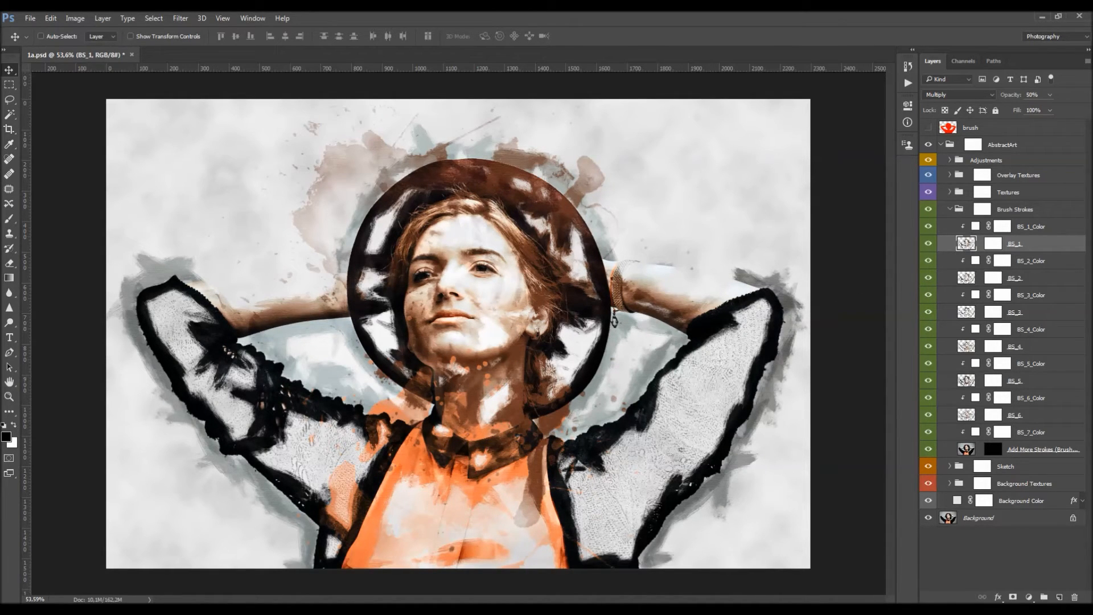
Try BS_2 at 100% opacity and set it back to 50%
{"action": "left_click", "coordinate": [1027, 278]}
{"action": "left_click", "coordinate": [1031, 95]}
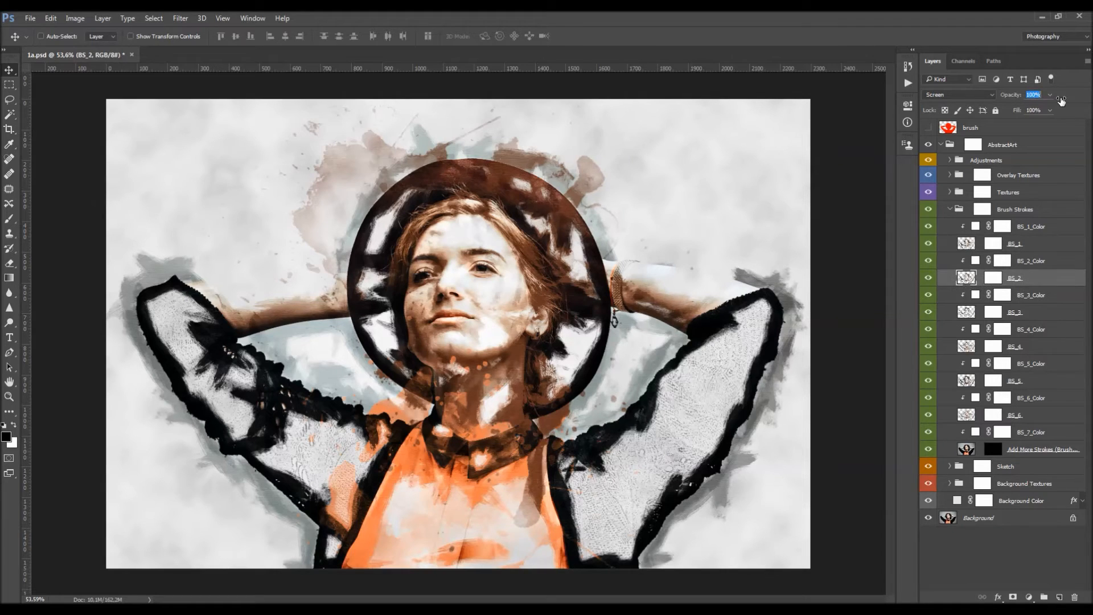
{"action": "type", "text": "50"}
{"action": "key", "text": "Return"}
Try a red c13a3a fill on BS_1_Color
{"action": "left_click", "coordinate": [977, 227]}
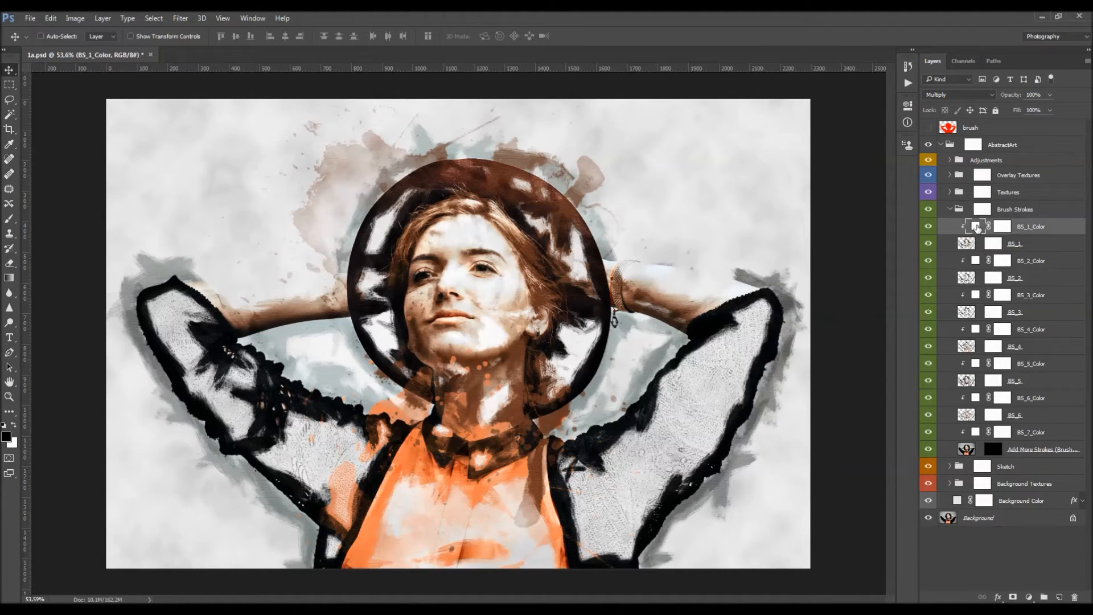
{"action": "double_click", "coordinate": [976, 227]}
{"action": "left_click", "coordinate": [736, 252]}
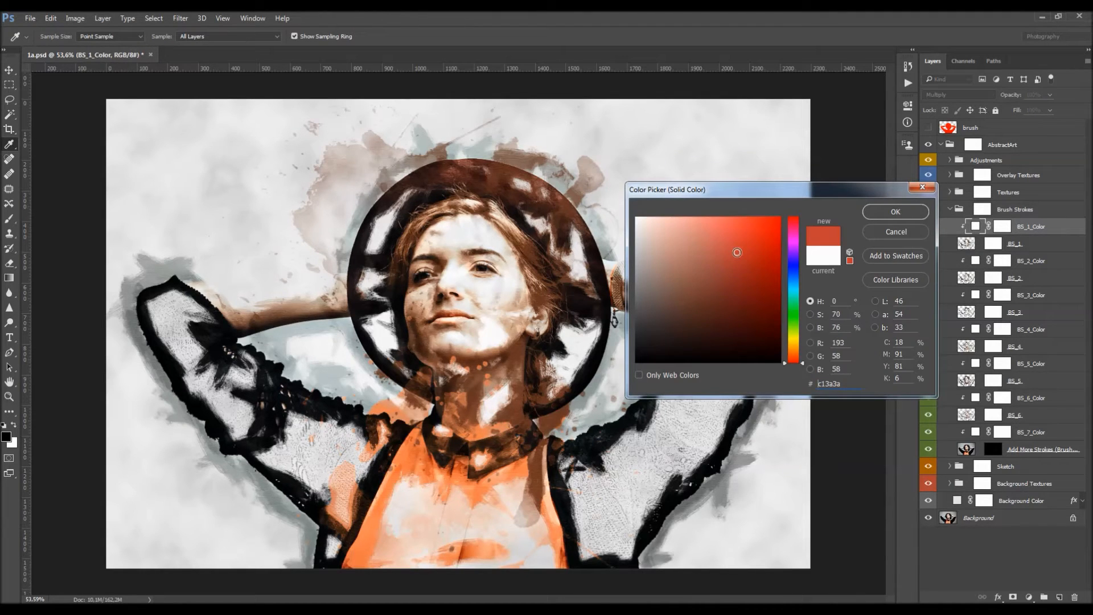
{"action": "left_click", "coordinate": [889, 234]}
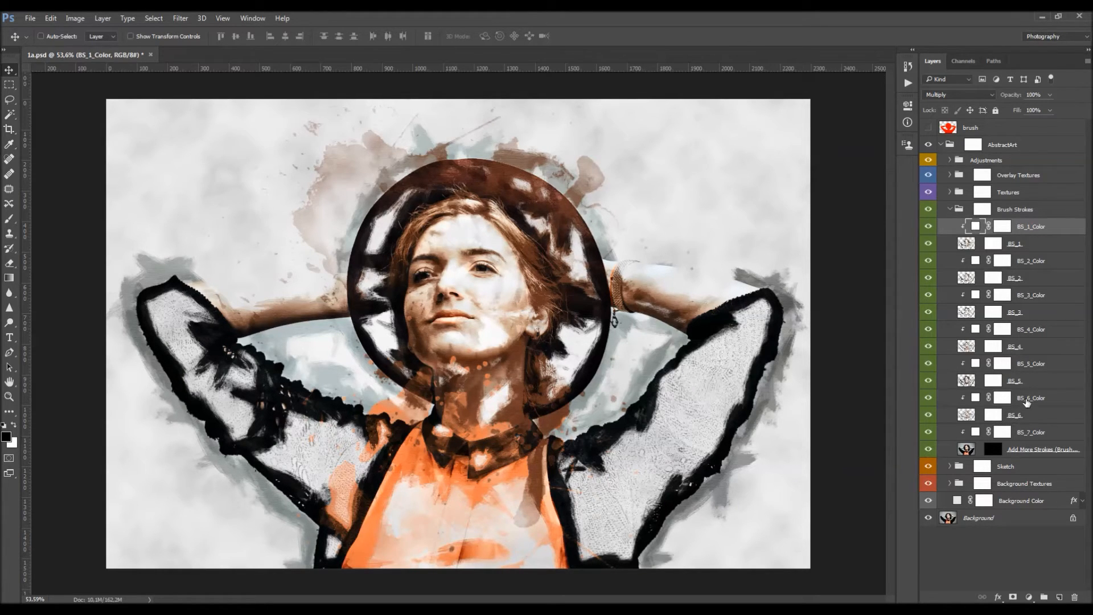
Set the BS_6_Color fill to the dark brown 48211c
{"action": "double_click", "coordinate": [975, 397]}
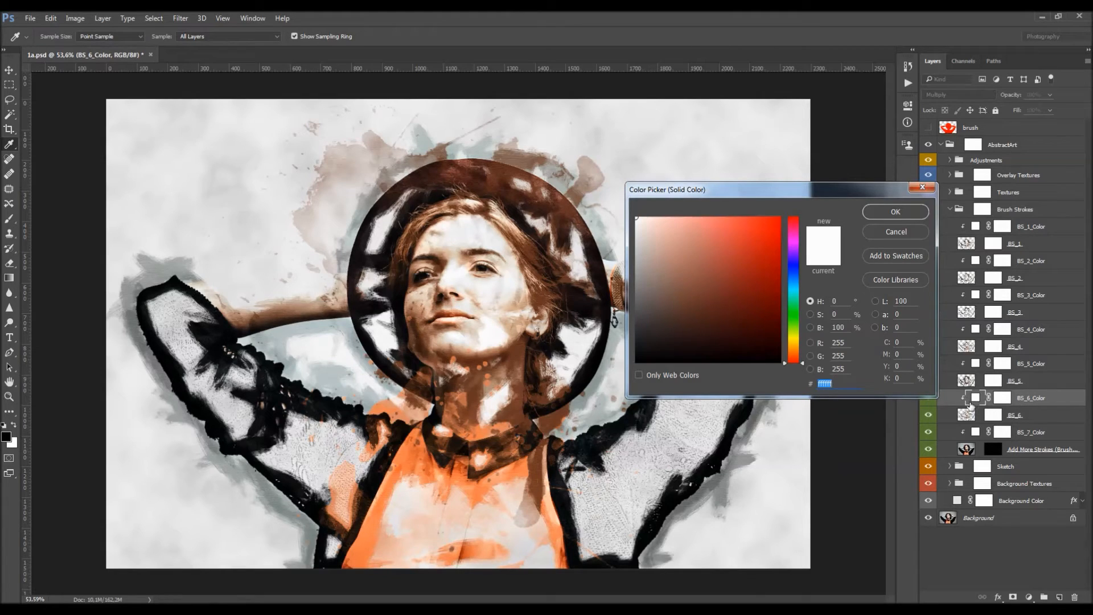
{"action": "mouse_move", "coordinate": [793, 362]}
{"action": "left_mouse_down"}
{"action": "mouse_move", "coordinate": [792, 348]}
{"action": "mouse_move", "coordinate": [792, 357]}
{"action": "left_mouse_up"}
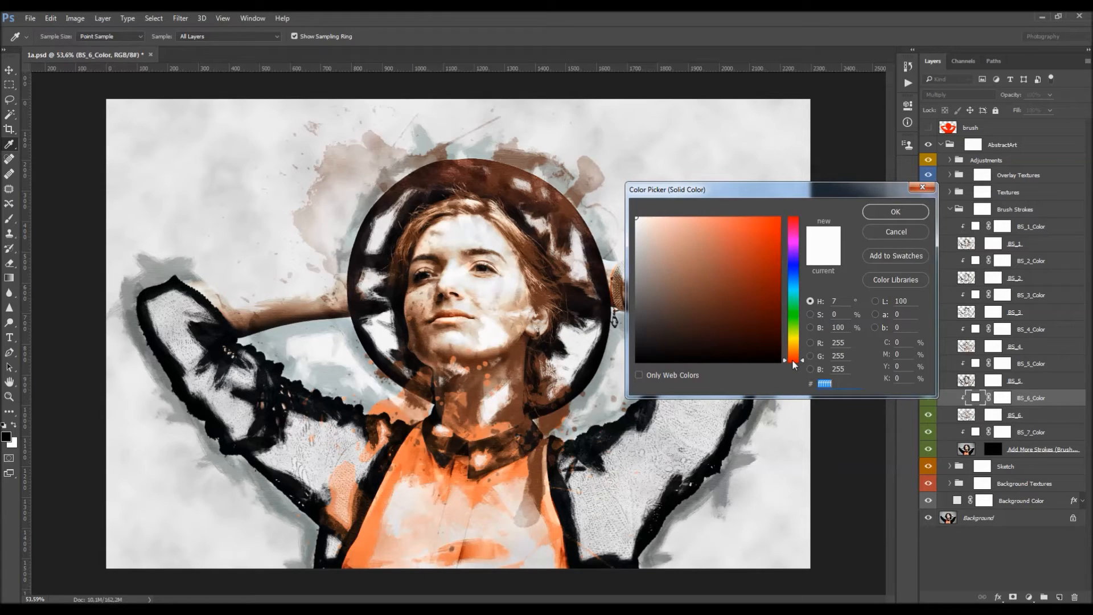
{"action": "left_click", "coordinate": [707, 251]}
{"action": "left_click_drag", "start_coordinate": [707, 252], "coordinate": [725, 322]}
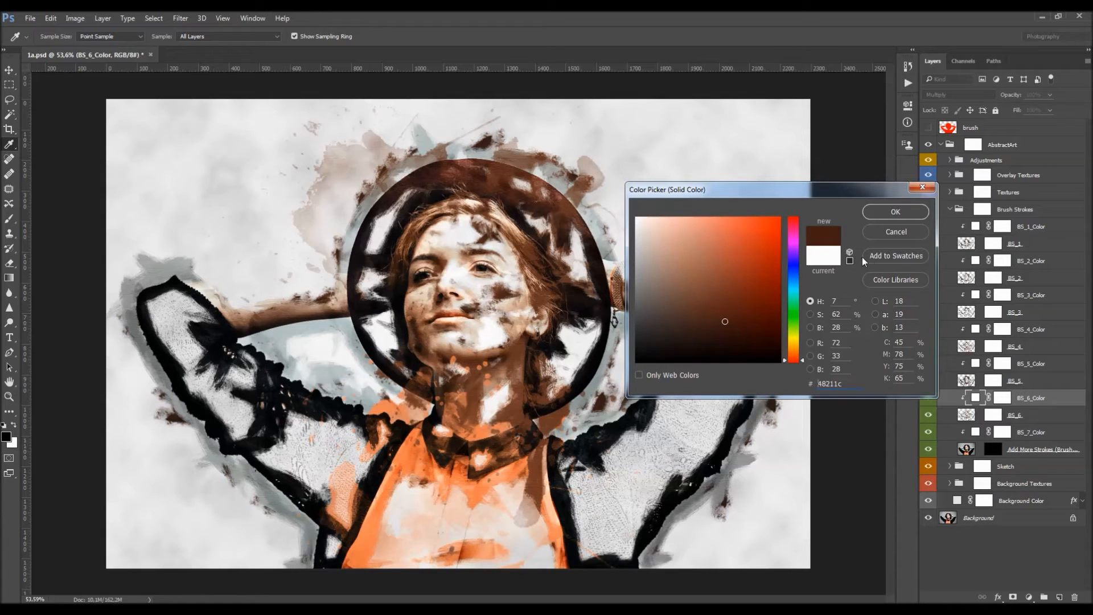
{"action": "left_click", "coordinate": [895, 212]}
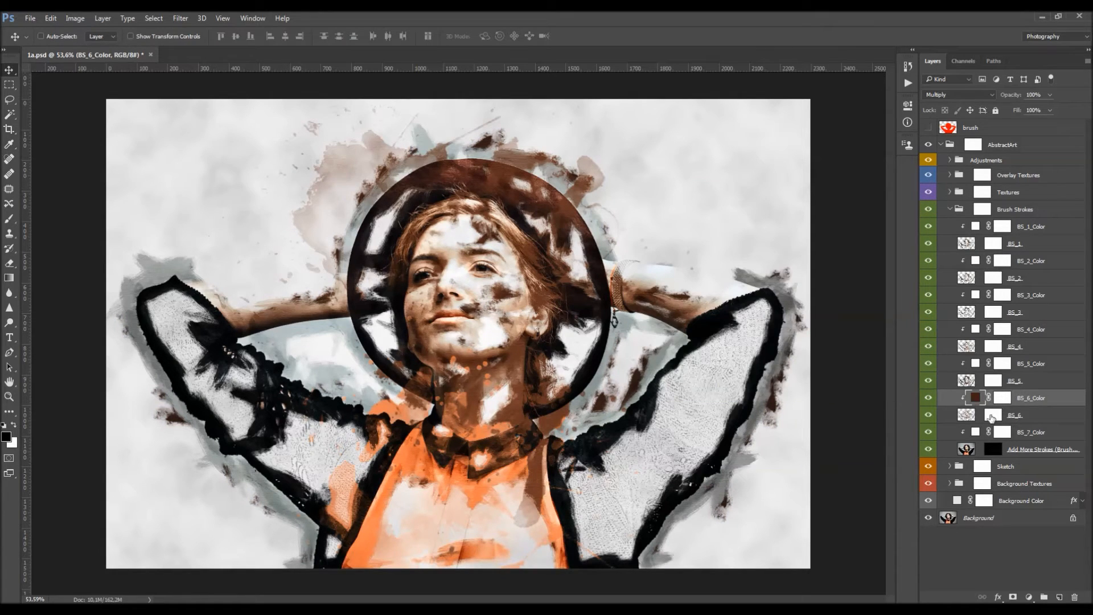
Paint black on the BS_6 mask over the woman's cheek, mouth and nose to hide the brown strokes there
{"action": "left_click", "coordinate": [992, 416]}
{"action": "key", "text": "b"}
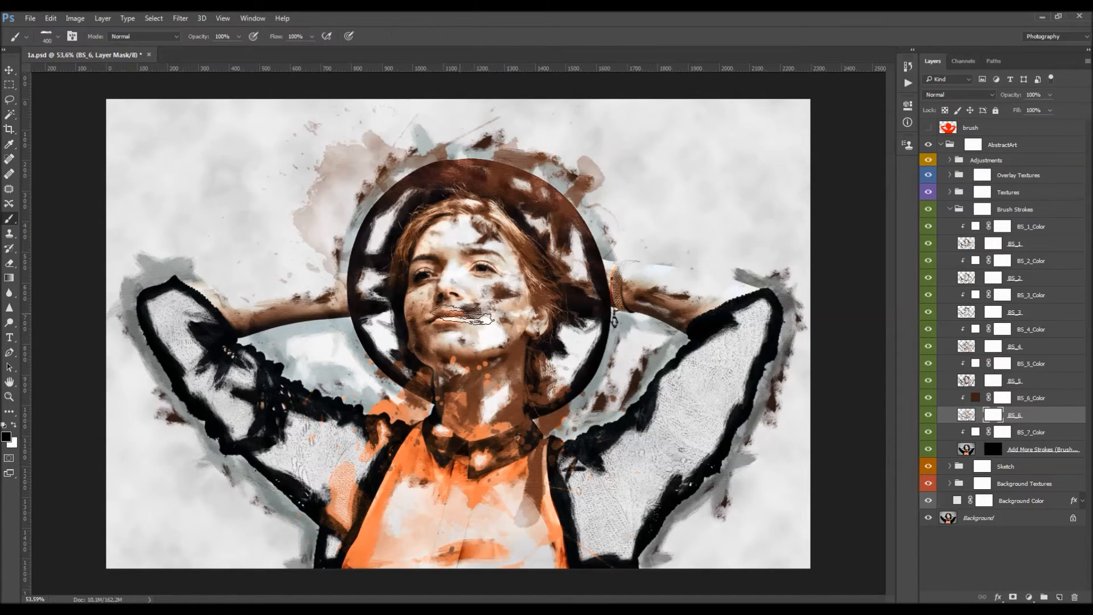
{"action": "left_click", "coordinate": [474, 308]}
{"action": "left_click", "coordinate": [465, 272]}
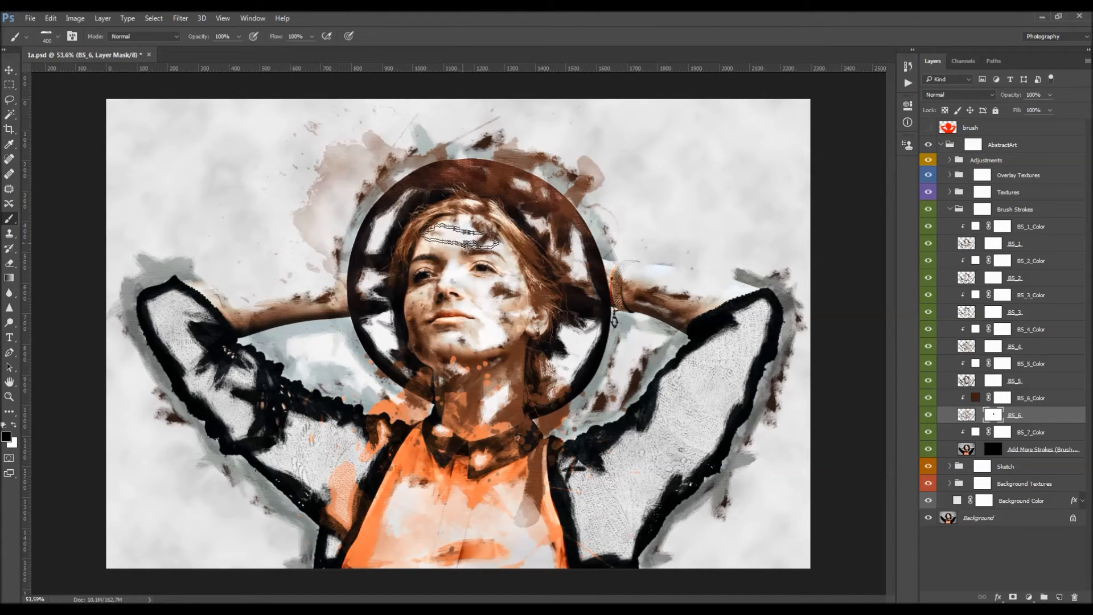
Set the BS_5_Color fill to the bright orange ec654a
{"action": "double_click", "coordinate": [977, 363]}
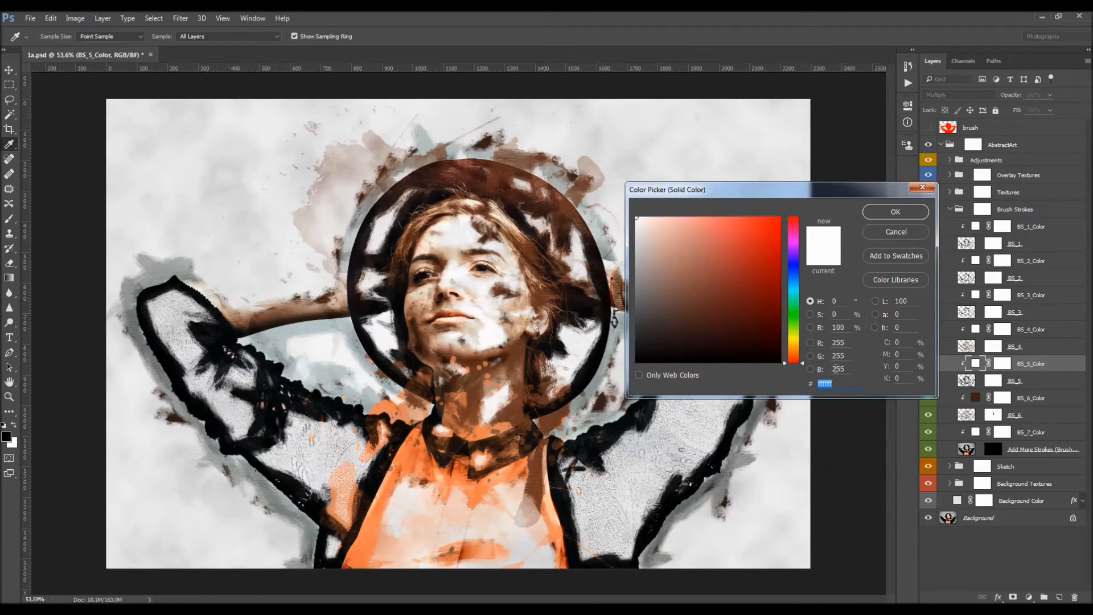
{"action": "left_click", "coordinate": [794, 357]}
{"action": "left_click_drag", "start_coordinate": [716, 250], "coordinate": [739, 255]}
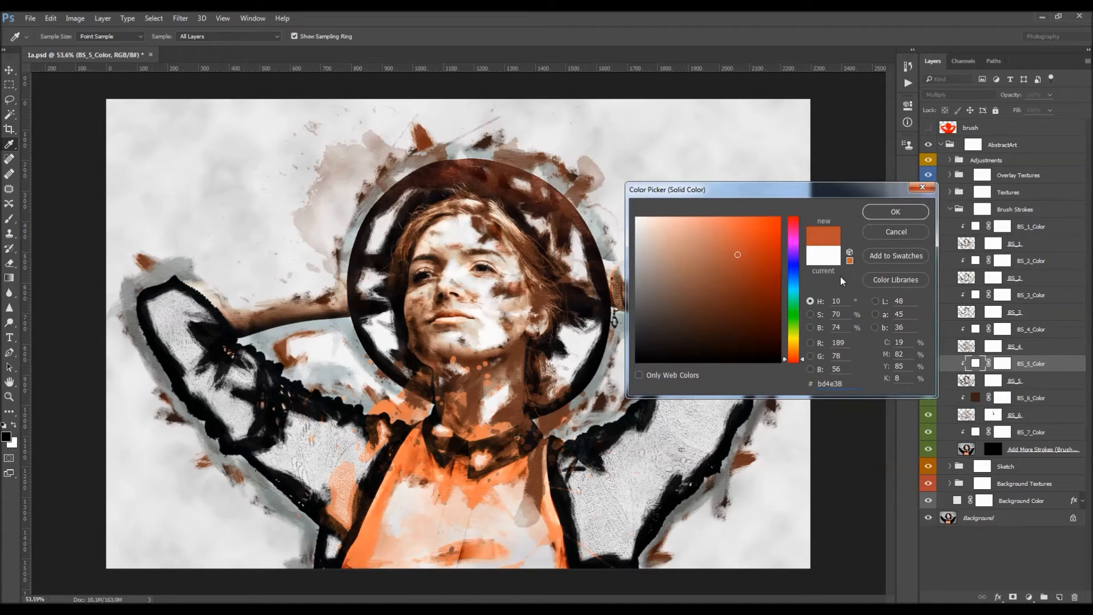
{"action": "left_click_drag", "start_coordinate": [737, 265], "coordinate": [735, 231]}
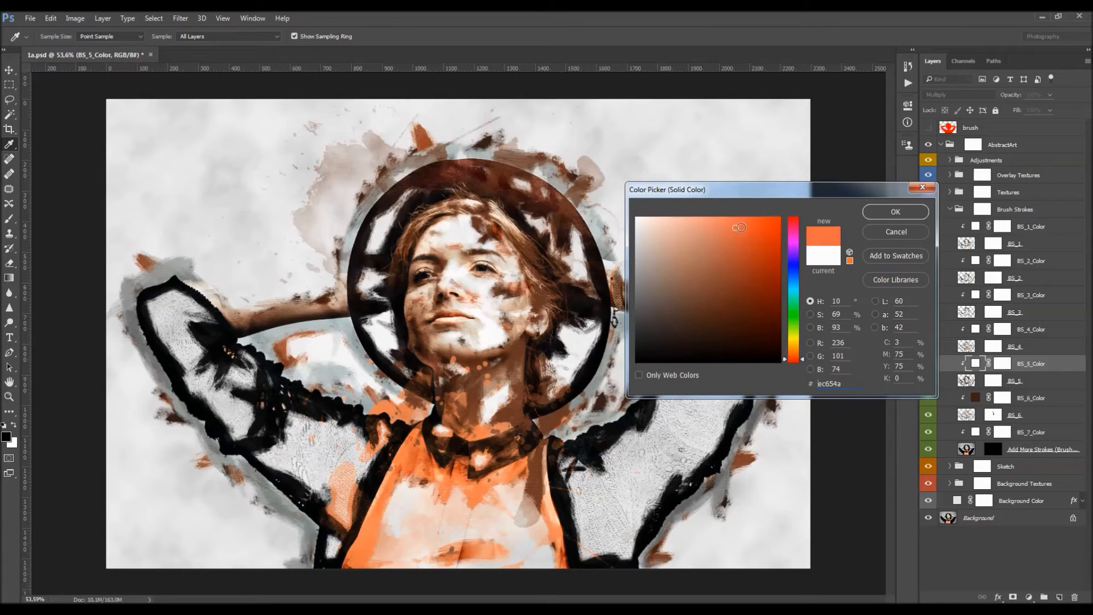
{"action": "left_click", "coordinate": [889, 213]}
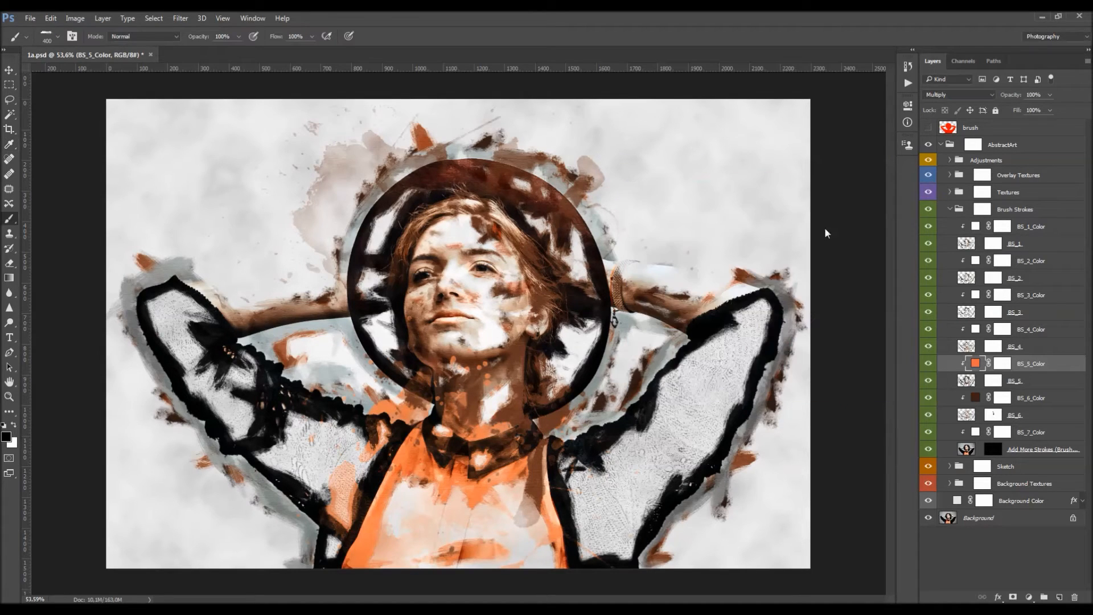
Target the Brush Strokes group's mask and choose a different 400 px textured brush tip
{"action": "left_click", "coordinate": [981, 210]}
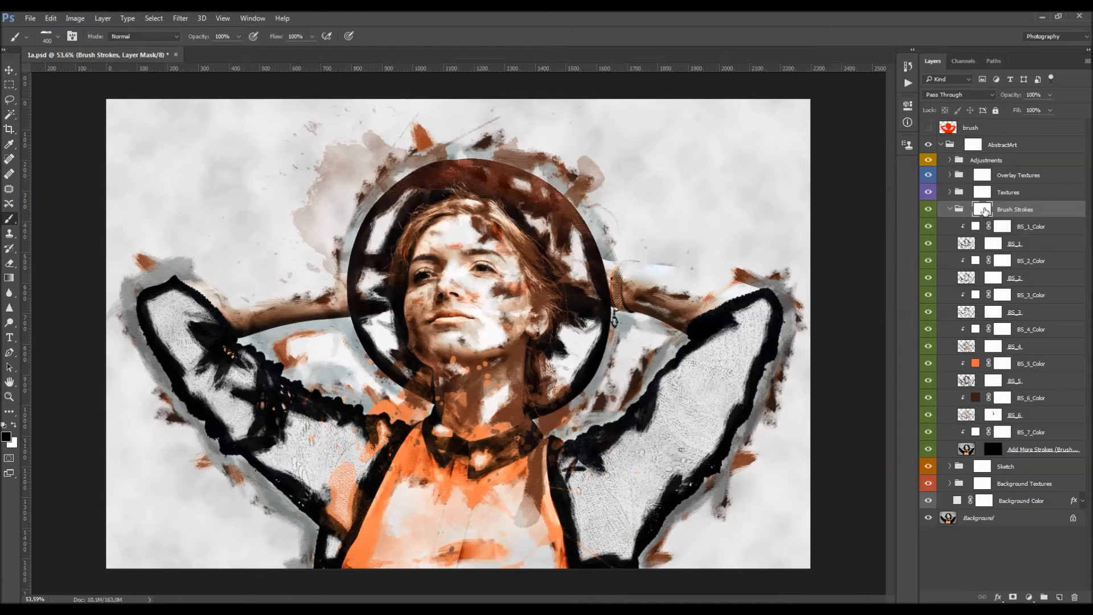
{"action": "left_click", "coordinate": [992, 243]}
{"action": "left_click", "coordinate": [991, 277]}
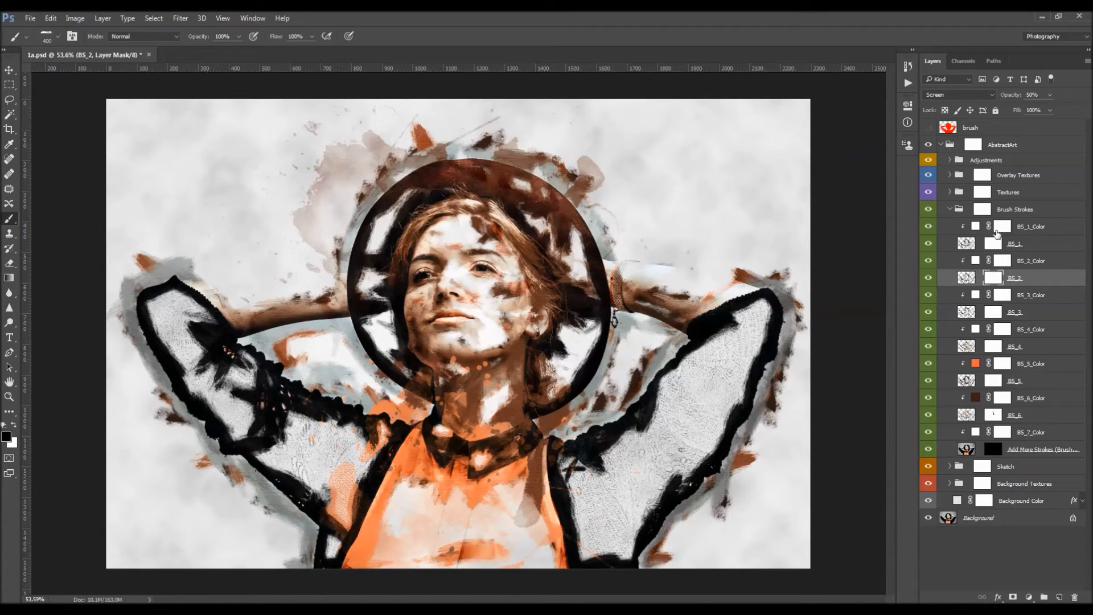
{"action": "left_click", "coordinate": [982, 210]}
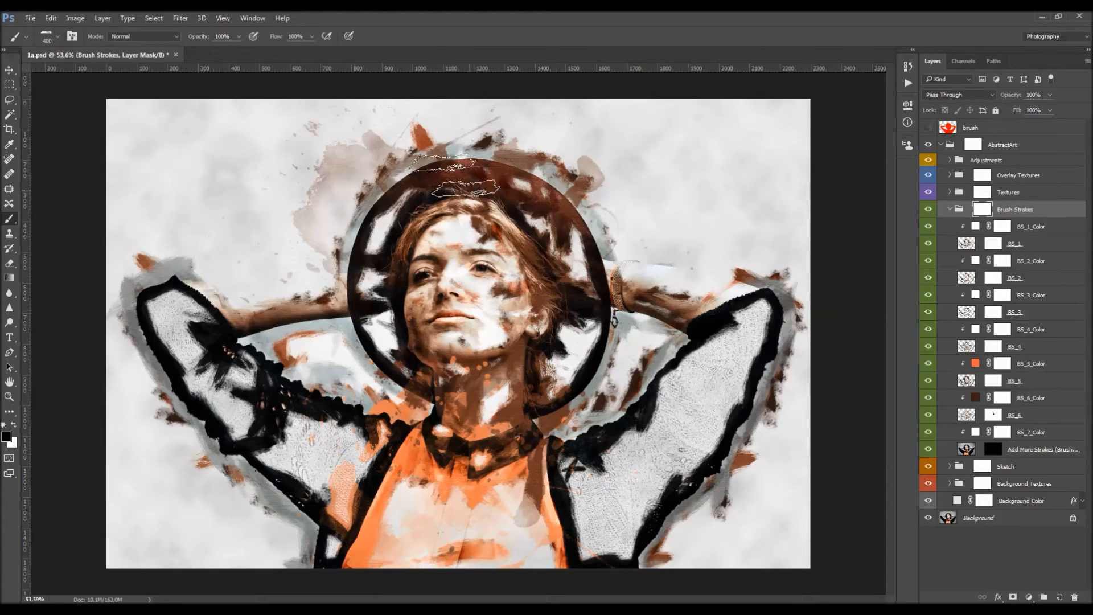
{"action": "right_click", "coordinate": [505, 206]}
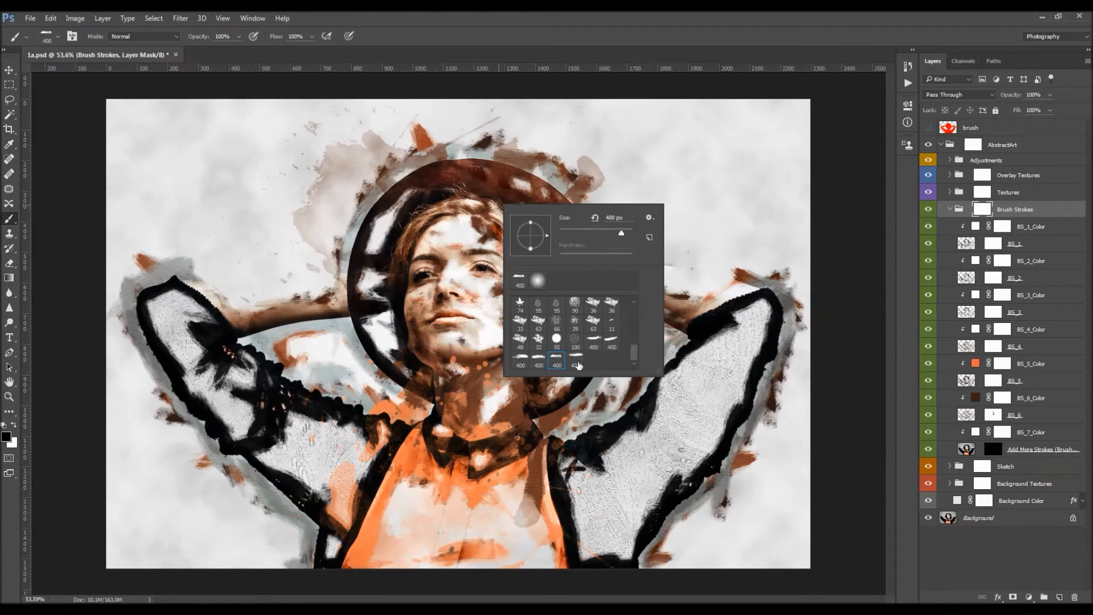
{"action": "double_click", "coordinate": [539, 360]}
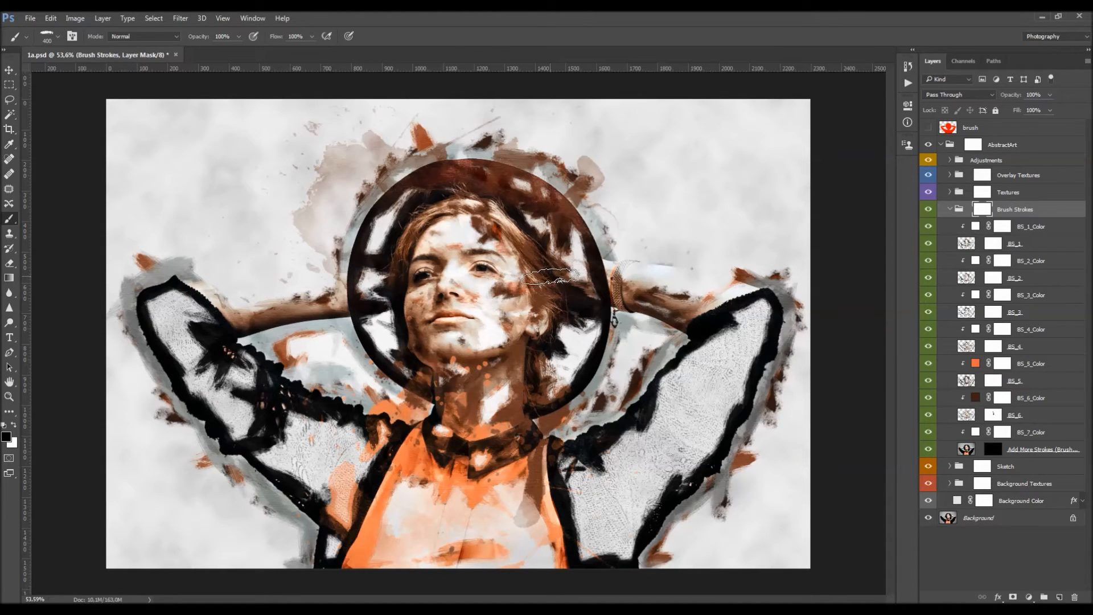
Reduce the brush to 250 px and paint black on the Brush Strokes mask around the hat and both sleeves to hide the outer strokes
{"action": "key", "text": "bracketleft"}
{"action": "key", "text": "bracketleft"}
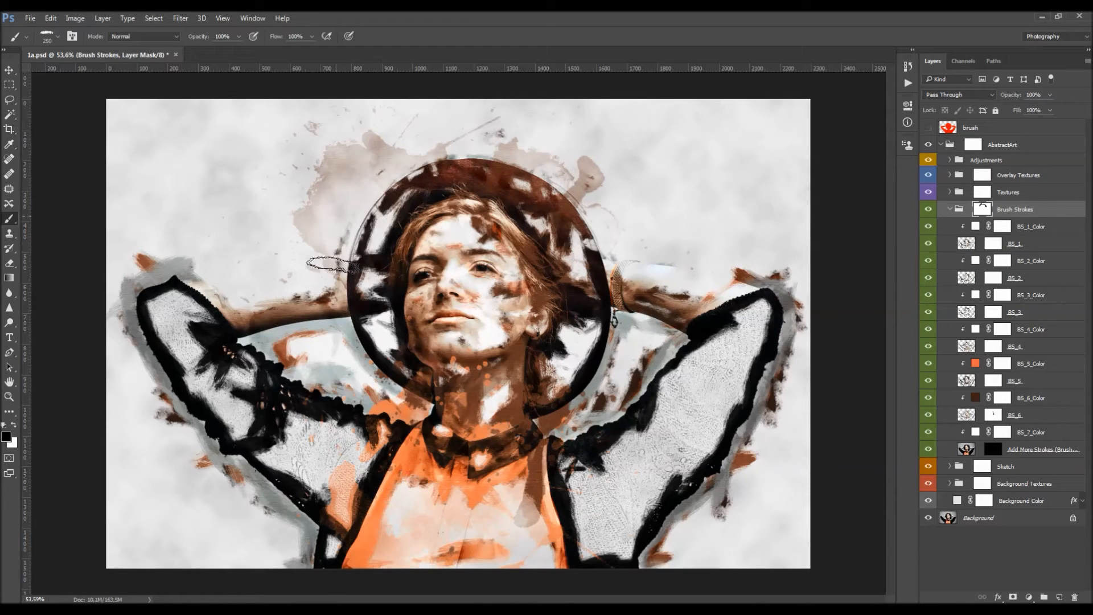
{"action": "mouse_move", "coordinate": [130, 279]}
{"action": "left_mouse_down"}
{"action": "mouse_move", "coordinate": [149, 252]}
{"action": "mouse_move", "coordinate": [167, 251]}
{"action": "mouse_move", "coordinate": [160, 273]}
{"action": "mouse_move", "coordinate": [191, 262]}
{"action": "mouse_move", "coordinate": [135, 276]}
{"action": "mouse_move", "coordinate": [167, 256]}
{"action": "mouse_move", "coordinate": [128, 301]}
{"action": "mouse_move", "coordinate": [125, 282]}
{"action": "mouse_move", "coordinate": [132, 337]}
{"action": "mouse_move", "coordinate": [123, 274]}
{"action": "mouse_move", "coordinate": [124, 323]}
{"action": "mouse_move", "coordinate": [175, 417]}
{"action": "mouse_move", "coordinate": [163, 402]}
{"action": "mouse_move", "coordinate": [182, 411]}
{"action": "mouse_move", "coordinate": [170, 429]}
{"action": "mouse_move", "coordinate": [161, 424]}
{"action": "mouse_move", "coordinate": [229, 497]}
{"action": "mouse_move", "coordinate": [240, 495]}
{"action": "mouse_move", "coordinate": [188, 429]}
{"action": "mouse_move", "coordinate": [249, 497]}
{"action": "mouse_move", "coordinate": [262, 500]}
{"action": "mouse_move", "coordinate": [261, 484]}
{"action": "mouse_move", "coordinate": [301, 562]}
{"action": "mouse_move", "coordinate": [311, 531]}
{"action": "mouse_move", "coordinate": [280, 488]}
{"action": "mouse_move", "coordinate": [292, 543]}
{"action": "mouse_move", "coordinate": [270, 494]}
{"action": "mouse_move", "coordinate": [294, 520]}
{"action": "left_mouse_up"}
{"action": "mouse_move", "coordinate": [670, 560]}
{"action": "left_mouse_down"}
{"action": "mouse_move", "coordinate": [709, 512]}
{"action": "mouse_move", "coordinate": [721, 495]}
{"action": "mouse_move", "coordinate": [709, 501]}
{"action": "mouse_move", "coordinate": [700, 483]}
{"action": "mouse_move", "coordinate": [741, 471]}
{"action": "mouse_move", "coordinate": [769, 404]}
{"action": "mouse_move", "coordinate": [777, 414]}
{"action": "mouse_move", "coordinate": [728, 514]}
{"action": "mouse_move", "coordinate": [738, 514]}
{"action": "mouse_move", "coordinate": [758, 400]}
{"action": "mouse_move", "coordinate": [794, 310]}
{"action": "mouse_move", "coordinate": [784, 284]}
{"action": "mouse_move", "coordinate": [721, 273]}
{"action": "mouse_move", "coordinate": [757, 282]}
{"action": "mouse_move", "coordinate": [779, 267]}
{"action": "mouse_move", "coordinate": [802, 328]}
{"action": "left_mouse_up"}
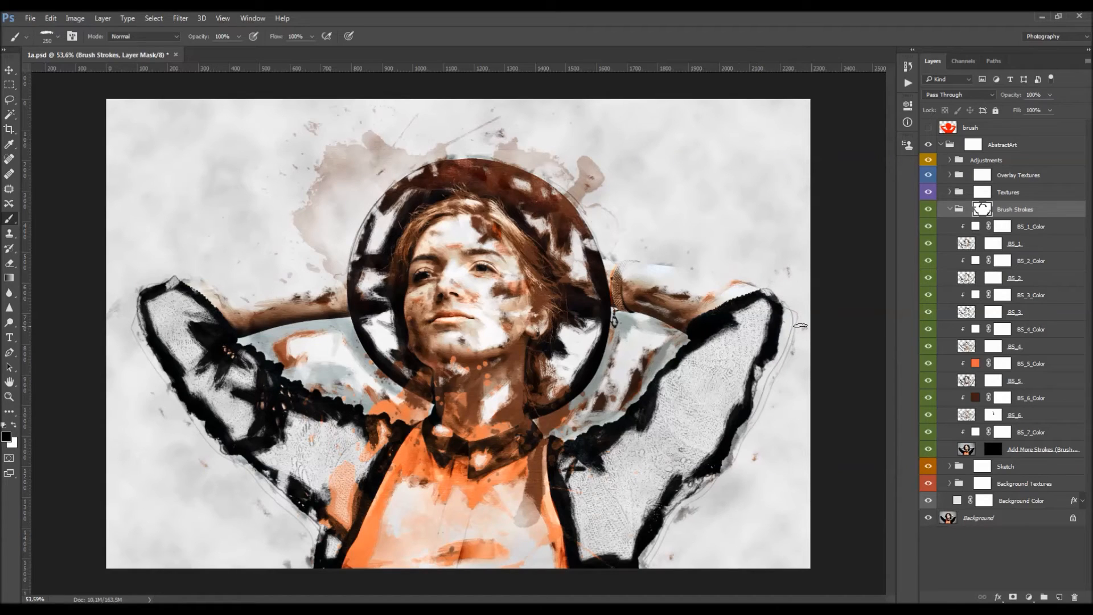
{"action": "mouse_move", "coordinate": [645, 326]}
{"action": "left_mouse_down"}
{"action": "mouse_move", "coordinate": [669, 333]}
{"action": "mouse_move", "coordinate": [661, 365]}
{"action": "mouse_move", "coordinate": [598, 398]}
{"action": "mouse_move", "coordinate": [636, 358]}
{"action": "left_mouse_up"}
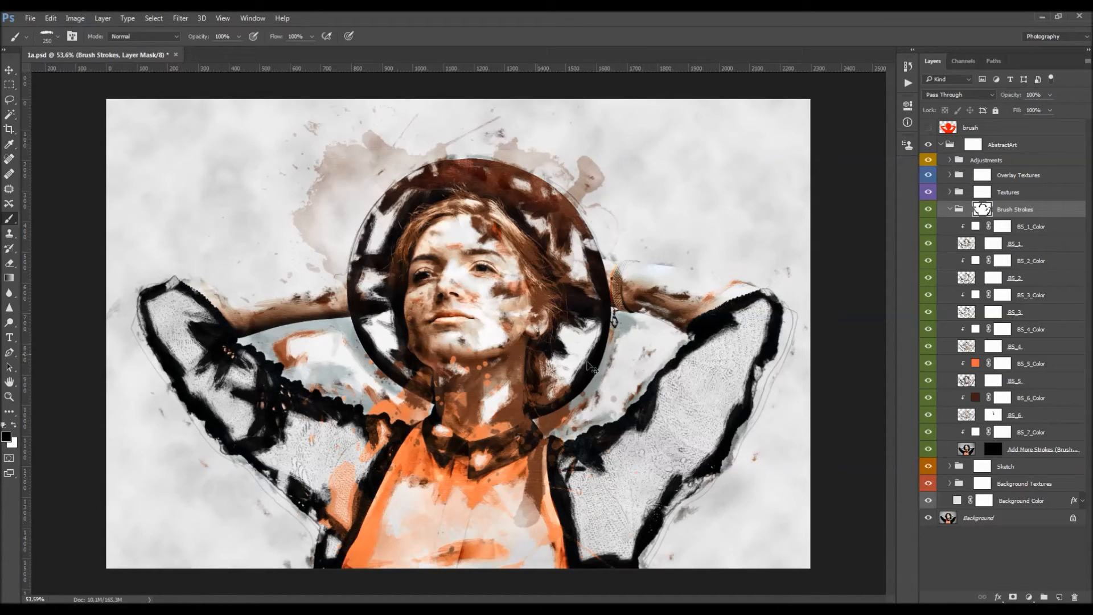
Try painting white on the Brush Strokes mask along the left sleeve's outer edge to restore strokes, and undo it
{"action": "key", "text": "ctrl+z"}
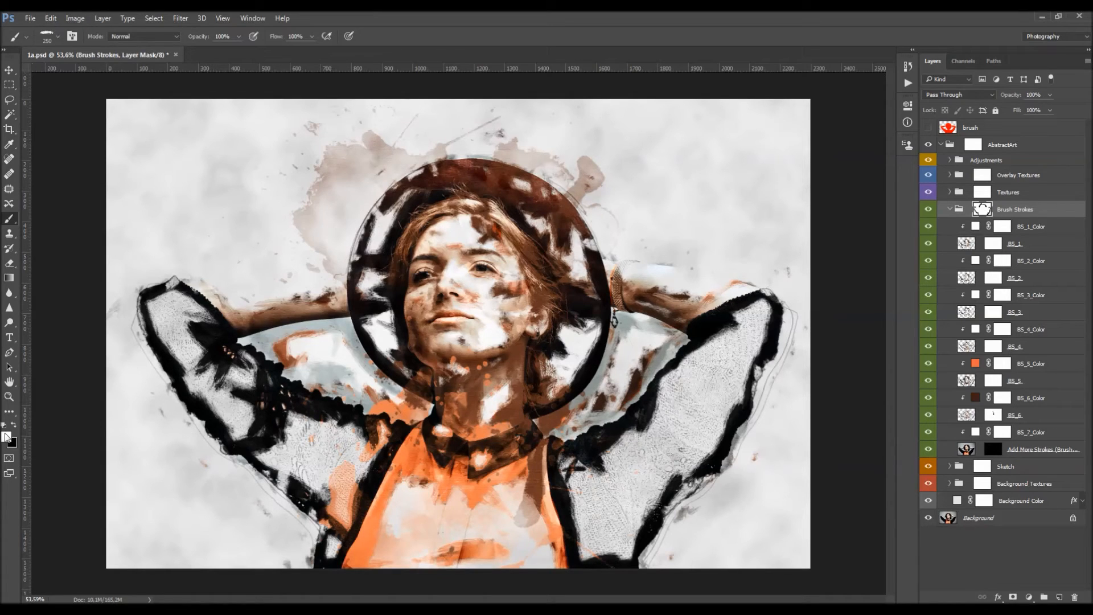
{"action": "mouse_move", "coordinate": [145, 289]}
{"action": "left_mouse_down"}
{"action": "mouse_move", "coordinate": [141, 322]}
{"action": "mouse_move", "coordinate": [159, 378]}
{"action": "mouse_move", "coordinate": [156, 363]}
{"action": "mouse_move", "coordinate": [221, 438]}
{"action": "mouse_move", "coordinate": [167, 382]}
{"action": "mouse_move", "coordinate": [154, 427]}
{"action": "left_mouse_up"}
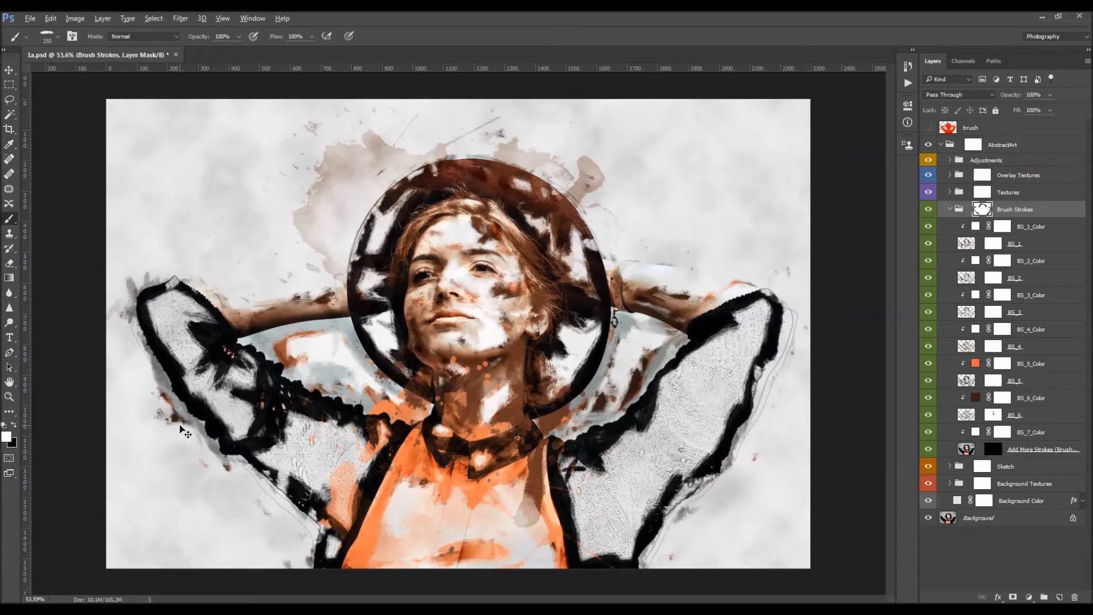
{"action": "key", "text": "ctrl+z"}
{"action": "key", "text": "ctrl+z"}
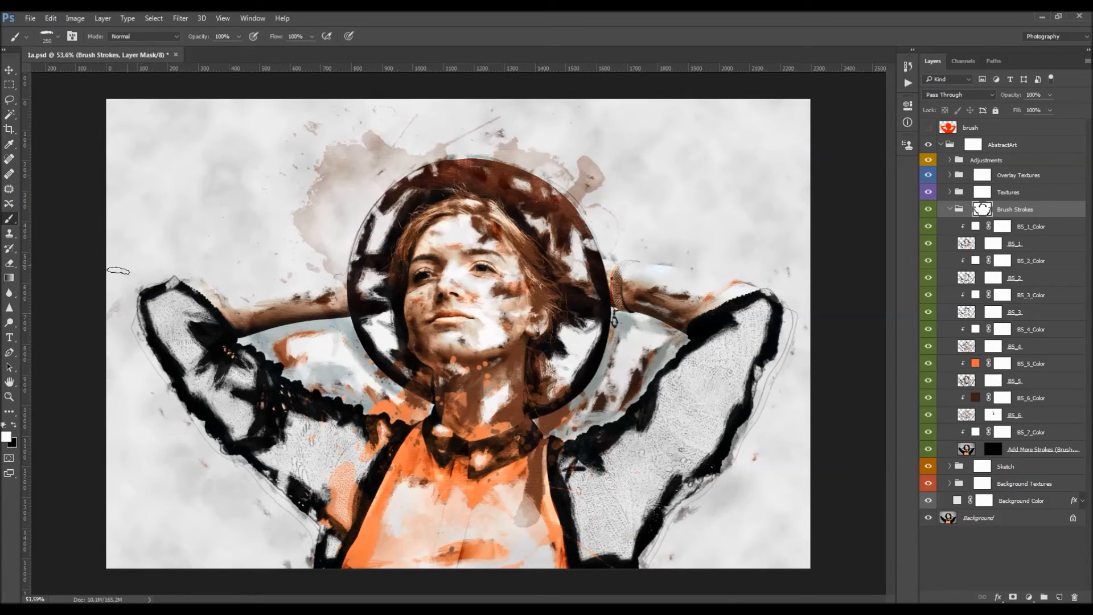
{"action": "key", "text": "x"}
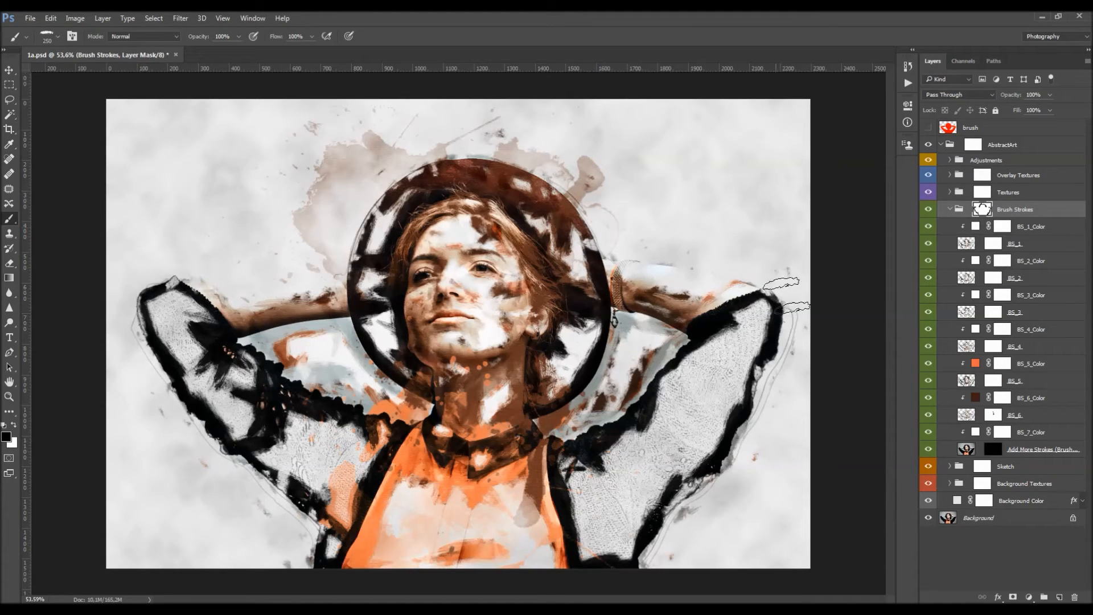
Target the Add More Strokes layer's mask, choose another 400 px textured brush tip and make white the foreground colour
{"action": "left_click", "coordinate": [1036, 449]}
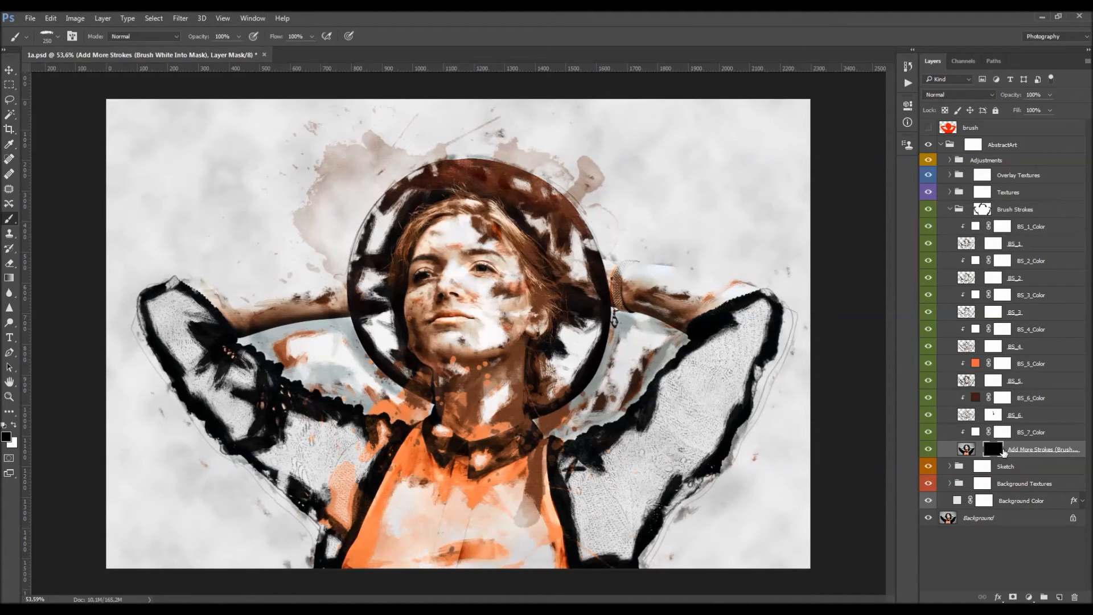
{"action": "double_click", "coordinate": [1033, 450]}
{"action": "left_click_drag", "start_coordinate": [1013, 449], "coordinate": [1075, 449]}
{"action": "left_click", "coordinate": [994, 449]}
{"action": "right_click", "coordinate": [512, 286]}
{"action": "left_click", "coordinate": [575, 440]}
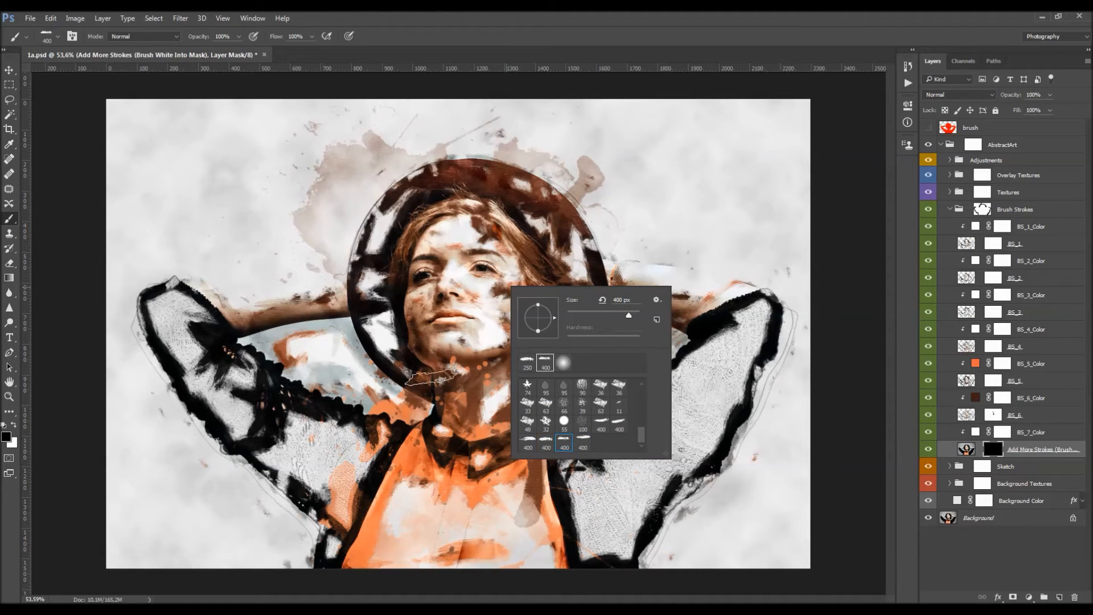
{"action": "left_click", "coordinate": [275, 263]}
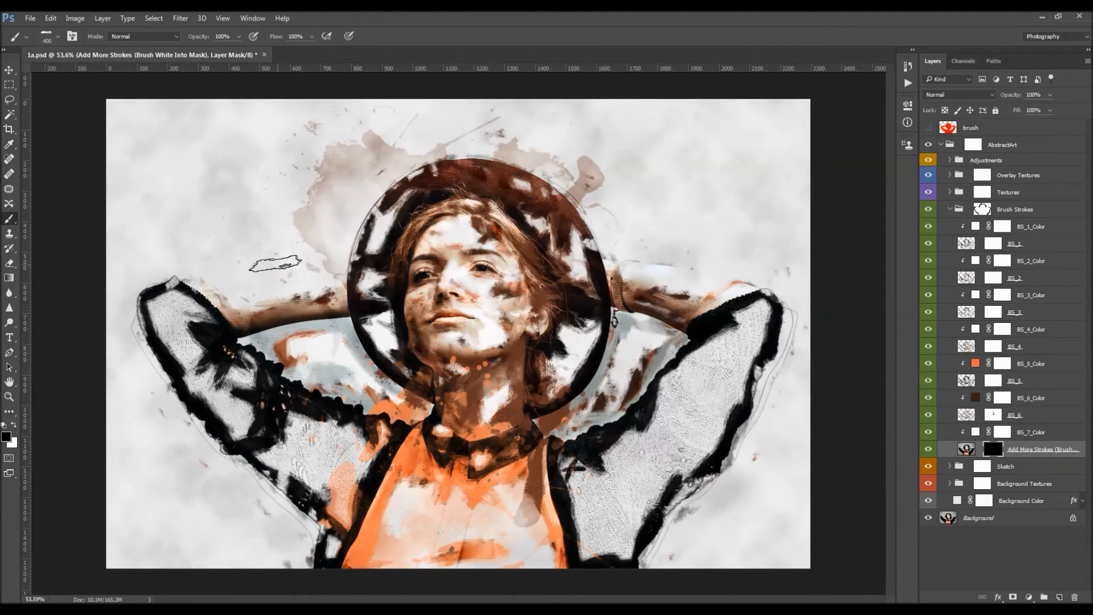
{"action": "right_click", "coordinate": [458, 382]}
{"action": "double_click", "coordinate": [512, 547]}
{"action": "key", "text": "x"}
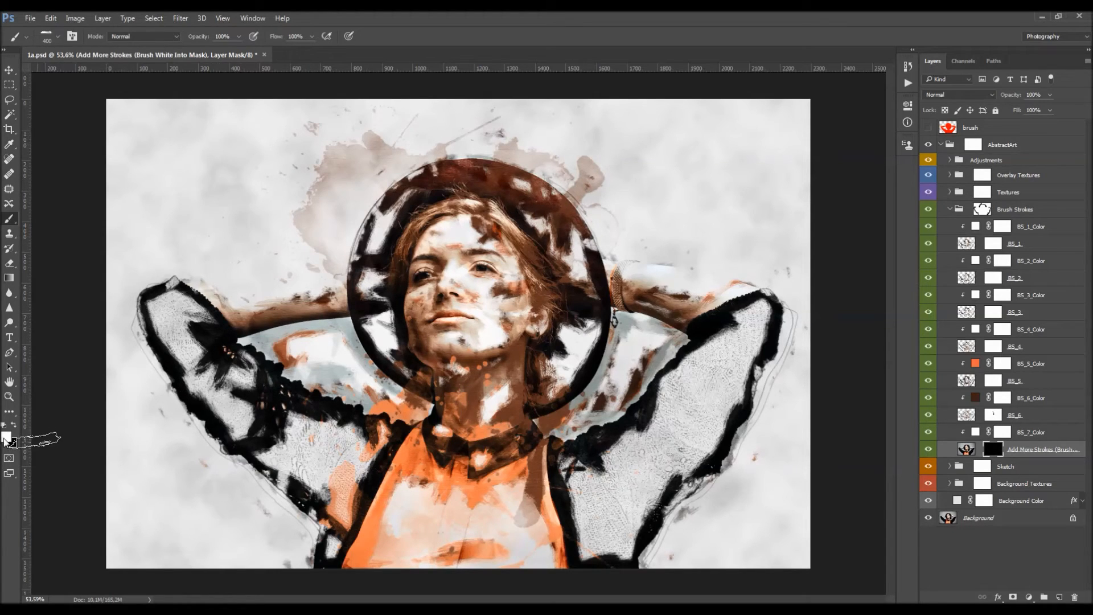
Try painting white strokes on the Add More Strokes mask over the background above the left elbow, and undo them
{"action": "left_click_drag", "start_coordinate": [188, 117], "coordinate": [163, 204]}
{"action": "left_click_drag", "start_coordinate": [227, 108], "coordinate": [171, 239]}
{"action": "mouse_move", "coordinate": [188, 198]}
{"action": "left_mouse_down"}
{"action": "mouse_move", "coordinate": [215, 161]}
{"action": "mouse_move", "coordinate": [190, 247]}
{"action": "mouse_move", "coordinate": [292, 211]}
{"action": "mouse_move", "coordinate": [291, 239]}
{"action": "left_mouse_up"}
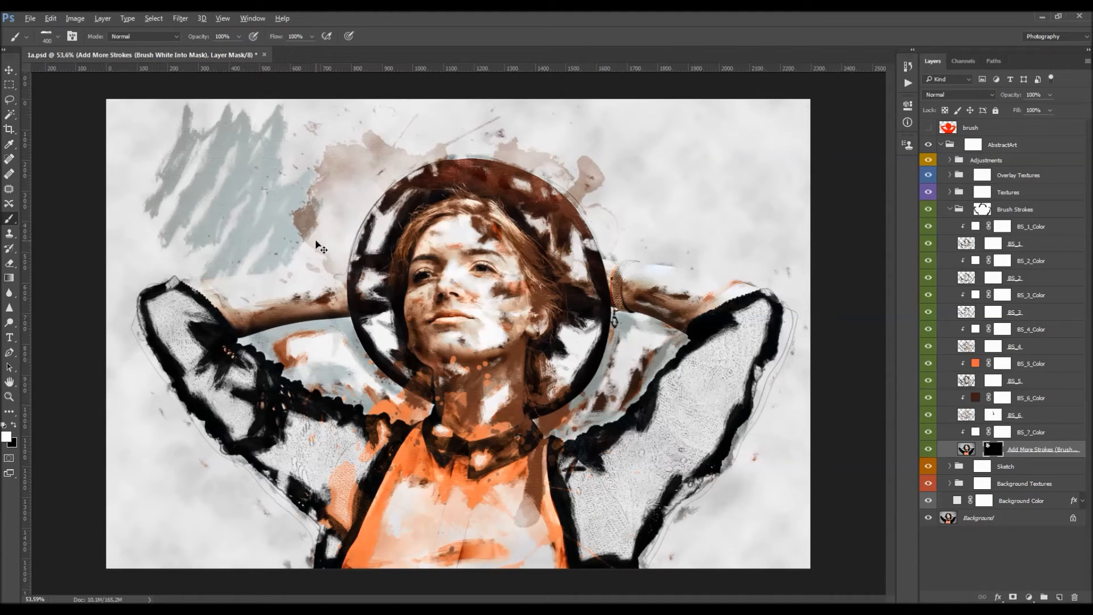
{"action": "key", "text": "ctrl+z"}
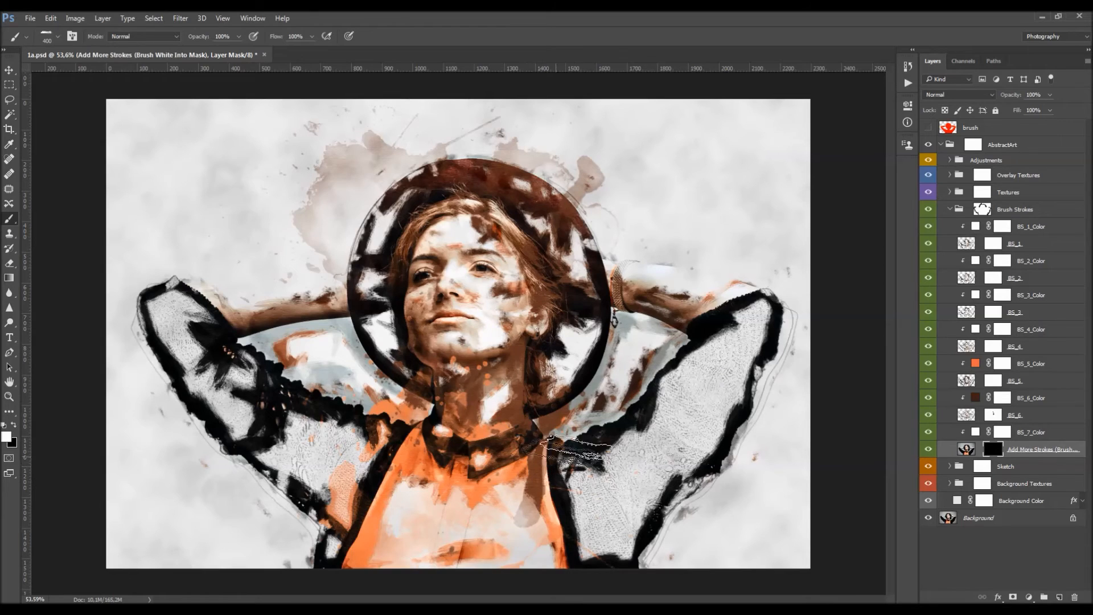
Compare the artwork with the original photo by toggling the AbstractArt group's visibility
{"action": "left_click", "coordinate": [928, 146]}
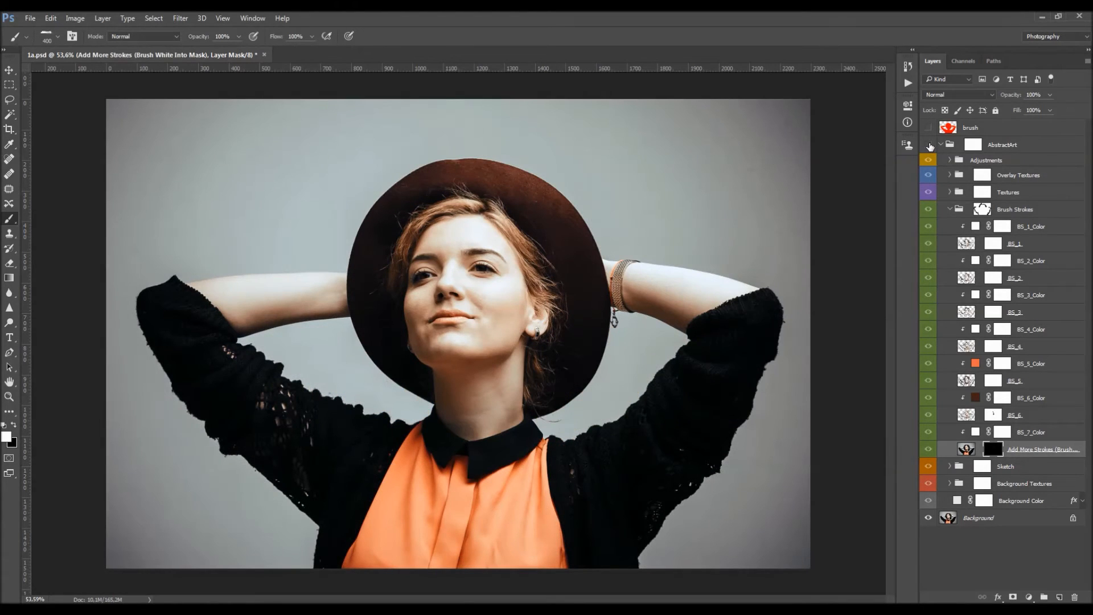
{"action": "left_click", "coordinate": [928, 145]}
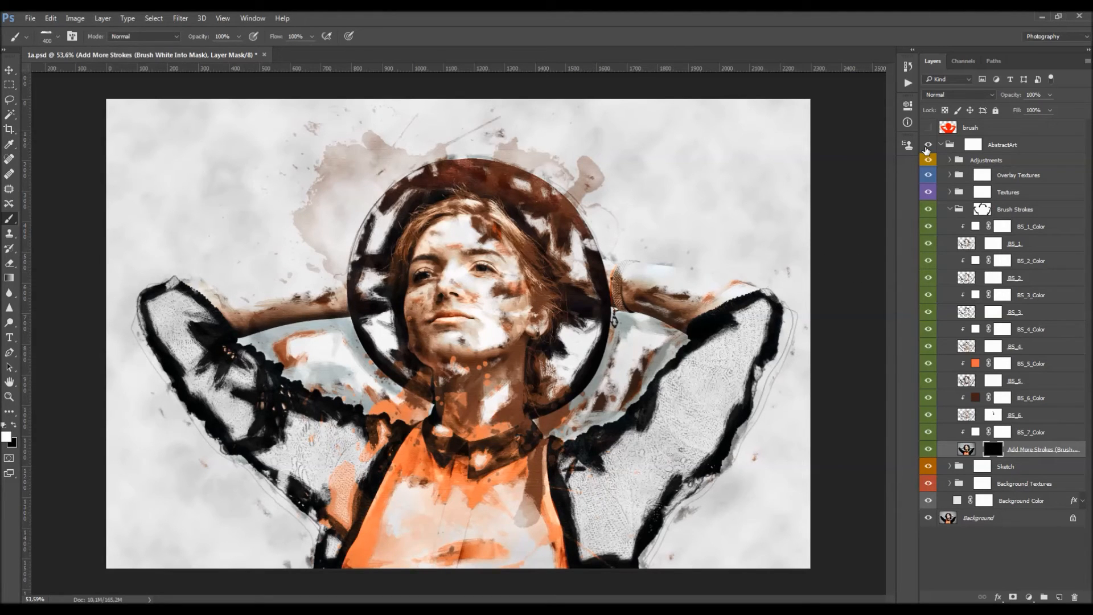
{"action": "left_click", "coordinate": [928, 145]}
{"action": "left_click", "coordinate": [928, 146]}
Paint white on the Add More Strokes mask over the left sleeve with textured brushes of 300 and 400 px to fill it with strokes
{"action": "left_click", "coordinate": [991, 449]}
{"action": "key", "text": "bracketleft"}
{"action": "right_click", "coordinate": [219, 338]}
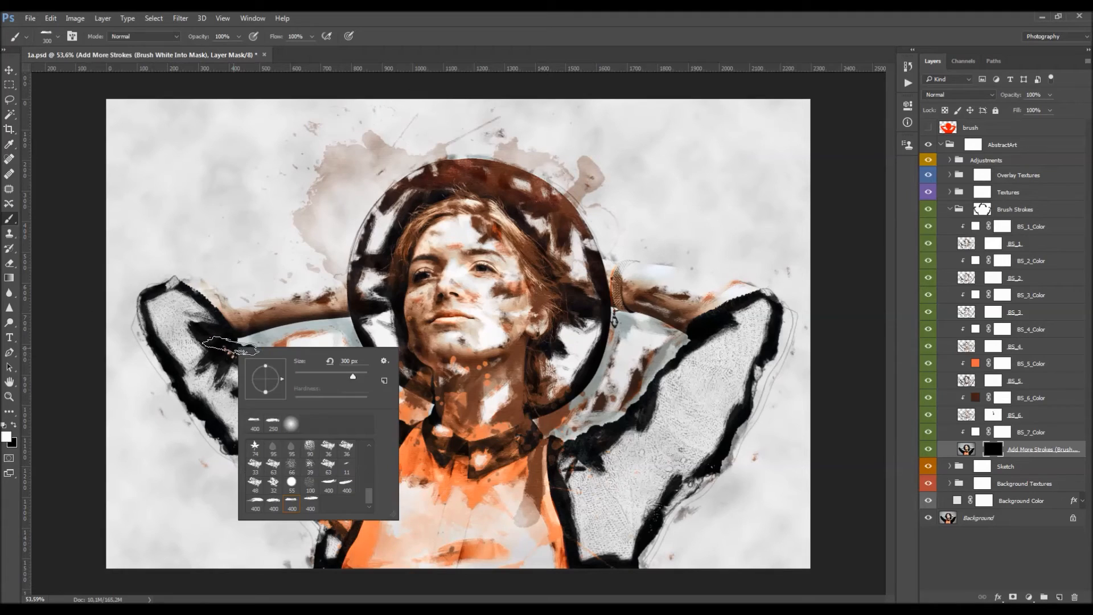
{"action": "mouse_move", "coordinate": [212, 335]}
{"action": "left_mouse_down"}
{"action": "mouse_move", "coordinate": [201, 354]}
{"action": "mouse_move", "coordinate": [171, 338]}
{"action": "mouse_move", "coordinate": [164, 300]}
{"action": "mouse_move", "coordinate": [191, 323]}
{"action": "mouse_move", "coordinate": [187, 308]}
{"action": "mouse_move", "coordinate": [238, 300]}
{"action": "mouse_move", "coordinate": [226, 347]}
{"action": "mouse_move", "coordinate": [207, 331]}
{"action": "mouse_move", "coordinate": [199, 360]}
{"action": "mouse_move", "coordinate": [170, 317]}
{"action": "mouse_move", "coordinate": [195, 378]}
{"action": "mouse_move", "coordinate": [222, 368]}
{"action": "mouse_move", "coordinate": [237, 432]}
{"action": "mouse_move", "coordinate": [221, 394]}
{"action": "mouse_move", "coordinate": [253, 422]}
{"action": "mouse_move", "coordinate": [254, 395]}
{"action": "mouse_move", "coordinate": [272, 431]}
{"action": "mouse_move", "coordinate": [297, 442]}
{"action": "mouse_move", "coordinate": [293, 487]}
{"action": "mouse_move", "coordinate": [281, 473]}
{"action": "mouse_move", "coordinate": [293, 490]}
{"action": "mouse_move", "coordinate": [370, 450]}
{"action": "mouse_move", "coordinate": [360, 459]}
{"action": "mouse_move", "coordinate": [335, 437]}
{"action": "mouse_move", "coordinate": [299, 429]}
{"action": "mouse_move", "coordinate": [274, 422]}
{"action": "left_mouse_up"}
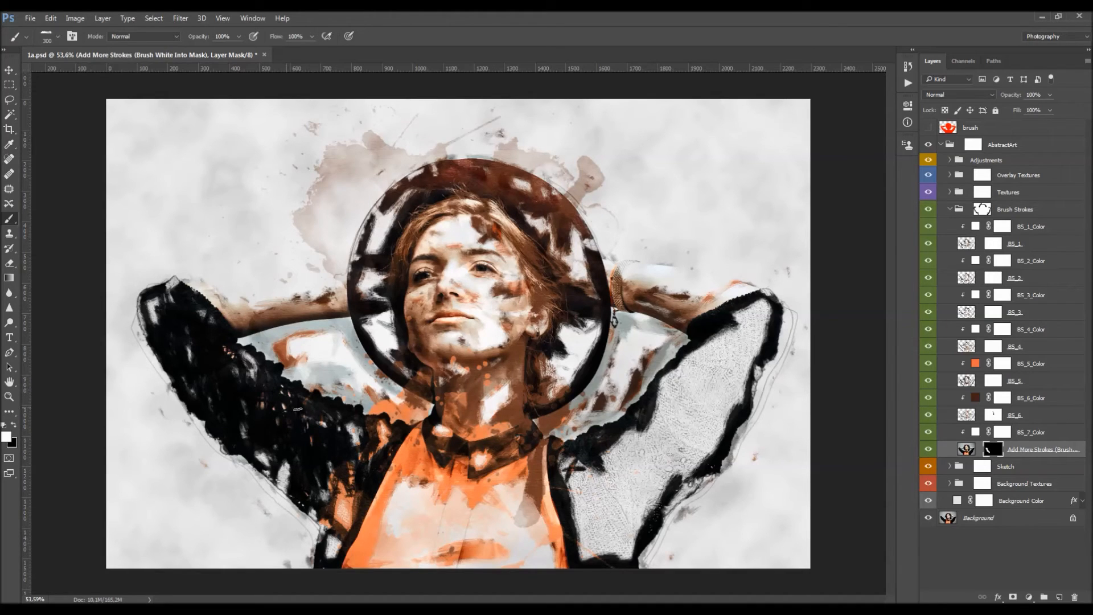
{"action": "right_click", "coordinate": [319, 426]}
{"action": "key", "text": "Escape"}
{"action": "mouse_move", "coordinate": [350, 459]}
{"action": "left_mouse_down"}
{"action": "mouse_move", "coordinate": [343, 501]}
{"action": "mouse_move", "coordinate": [290, 447]}
{"action": "mouse_move", "coordinate": [283, 479]}
{"action": "mouse_move", "coordinate": [263, 456]}
{"action": "mouse_move", "coordinate": [284, 485]}
{"action": "mouse_move", "coordinate": [287, 470]}
{"action": "mouse_move", "coordinate": [275, 475]}
{"action": "mouse_move", "coordinate": [266, 447]}
{"action": "mouse_move", "coordinate": [277, 477]}
{"action": "left_mouse_up"}
On the Add More Strokes mask, paint white over the left forearm and black along the background just above it
{"action": "left_click", "coordinate": [979, 211]}
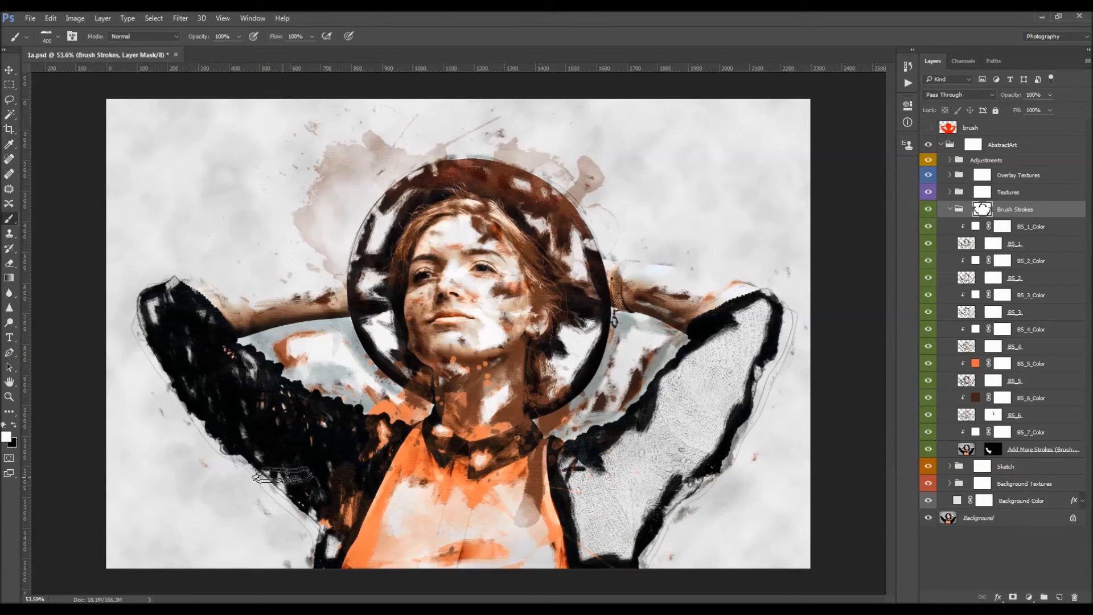
{"action": "left_click", "coordinate": [992, 449]}
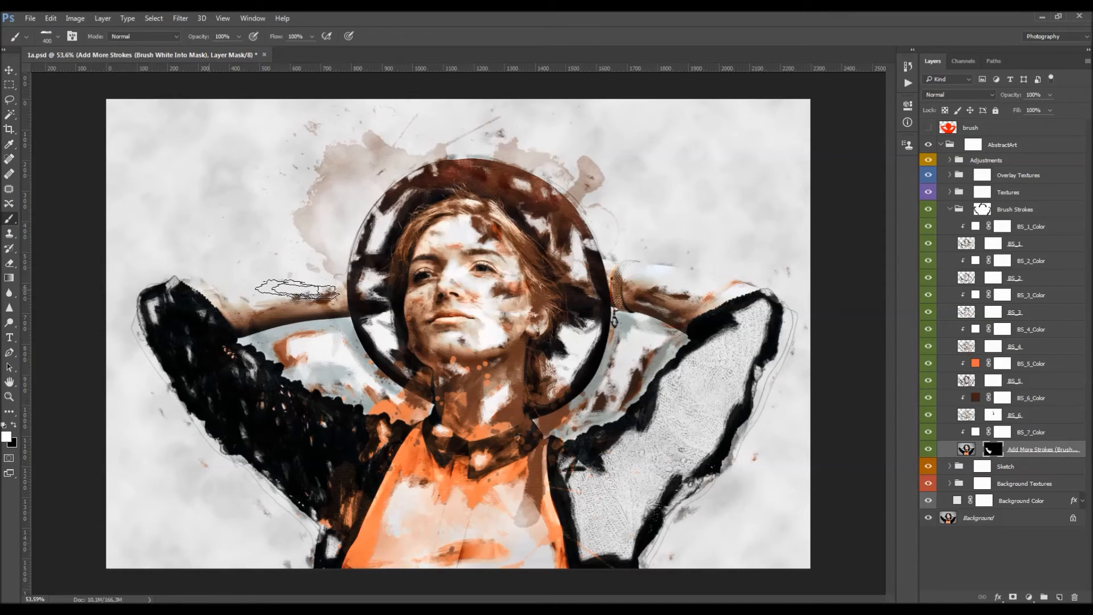
{"action": "mouse_move", "coordinate": [235, 277]}
{"action": "left_mouse_down"}
{"action": "mouse_move", "coordinate": [275, 272]}
{"action": "mouse_move", "coordinate": [331, 291]}
{"action": "left_mouse_up"}
{"action": "key", "text": "x"}
{"action": "left_click_drag", "start_coordinate": [293, 260], "coordinate": [227, 273]}
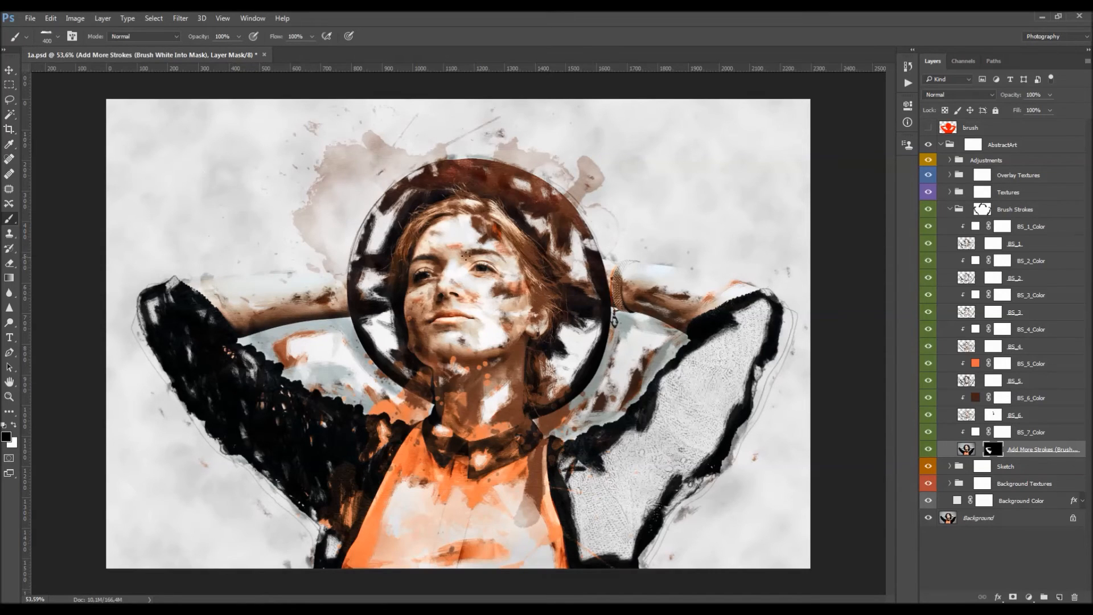
Paint white on the Add More Strokes mask over the right forearm, right sleeve and orange shirt, switching to another 400 px textured tip
{"action": "mouse_move", "coordinate": [751, 313]}
{"action": "left_mouse_down"}
{"action": "mouse_move", "coordinate": [732, 402]}
{"action": "mouse_move", "coordinate": [717, 405]}
{"action": "mouse_move", "coordinate": [715, 324]}
{"action": "mouse_move", "coordinate": [686, 406]}
{"action": "mouse_move", "coordinate": [686, 447]}
{"action": "mouse_move", "coordinate": [603, 492]}
{"action": "mouse_move", "coordinate": [572, 474]}
{"action": "mouse_move", "coordinate": [586, 524]}
{"action": "mouse_move", "coordinate": [606, 539]}
{"action": "mouse_move", "coordinate": [629, 498]}
{"action": "mouse_move", "coordinate": [623, 547]}
{"action": "mouse_move", "coordinate": [646, 428]}
{"action": "left_mouse_up"}
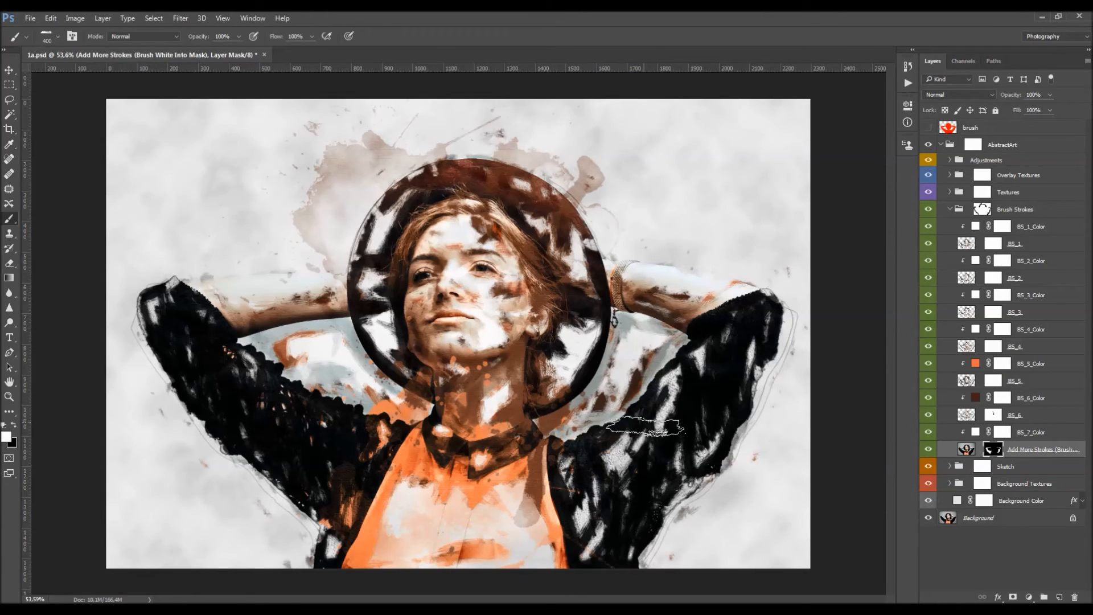
{"action": "right_click", "coordinate": [643, 430]}
{"action": "left_click", "coordinate": [661, 587]}
{"action": "mouse_move", "coordinate": [695, 359]}
{"action": "left_mouse_down"}
{"action": "mouse_move", "coordinate": [628, 473]}
{"action": "mouse_move", "coordinate": [645, 434]}
{"action": "mouse_move", "coordinate": [703, 438]}
{"action": "mouse_move", "coordinate": [692, 365]}
{"action": "mouse_move", "coordinate": [729, 339]}
{"action": "mouse_move", "coordinate": [714, 439]}
{"action": "mouse_move", "coordinate": [684, 511]}
{"action": "left_mouse_up"}
{"action": "mouse_move", "coordinate": [626, 494]}
{"action": "left_mouse_down"}
{"action": "mouse_move", "coordinate": [569, 512]}
{"action": "mouse_move", "coordinate": [415, 512]}
{"action": "mouse_move", "coordinate": [403, 524]}
{"action": "mouse_move", "coordinate": [540, 518]}
{"action": "mouse_move", "coordinate": [535, 538]}
{"action": "mouse_move", "coordinate": [461, 488]}
{"action": "left_mouse_up"}
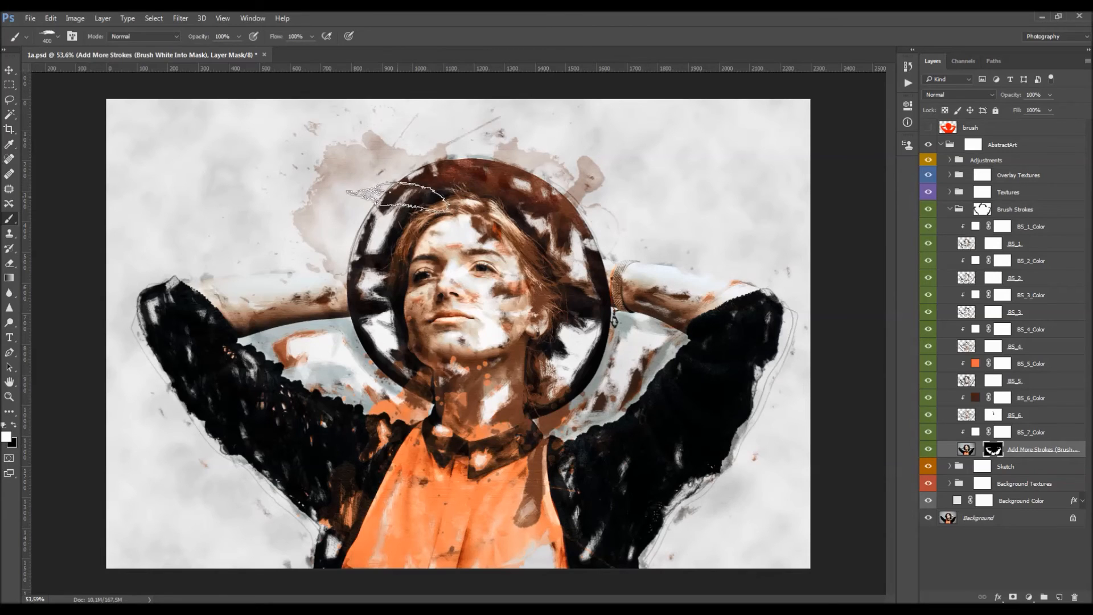
Choose a different 400 px textured tip and paint white on the Add More Strokes mask over both sides of the hat
{"action": "right_click", "coordinate": [372, 262]}
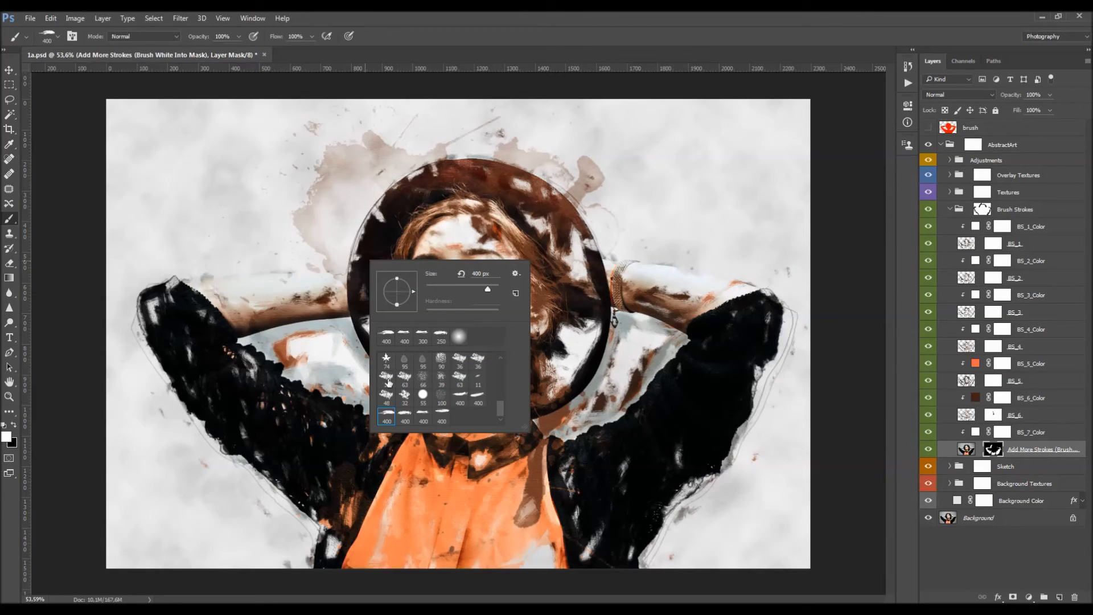
{"action": "left_click", "coordinate": [477, 398]}
{"action": "mouse_move", "coordinate": [588, 261]}
{"action": "left_mouse_down"}
{"action": "mouse_move", "coordinate": [562, 209]}
{"action": "mouse_move", "coordinate": [539, 200]}
{"action": "mouse_move", "coordinate": [576, 261]}
{"action": "mouse_move", "coordinate": [587, 312]}
{"action": "mouse_move", "coordinate": [571, 363]}
{"action": "mouse_move", "coordinate": [556, 365]}
{"action": "mouse_move", "coordinate": [562, 342]}
{"action": "mouse_move", "coordinate": [547, 371]}
{"action": "mouse_move", "coordinate": [595, 345]}
{"action": "left_mouse_up"}
{"action": "mouse_move", "coordinate": [397, 340]}
{"action": "left_mouse_down"}
{"action": "mouse_move", "coordinate": [368, 330]}
{"action": "mouse_move", "coordinate": [374, 226]}
{"action": "left_mouse_up"}
{"action": "left_click", "coordinate": [978, 208]}
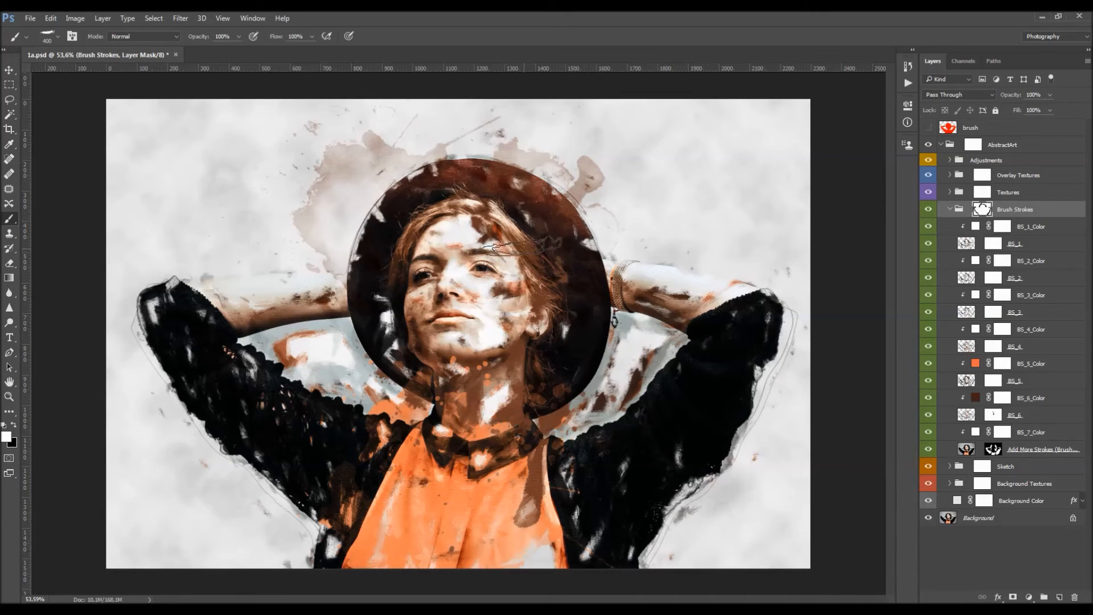
{"action": "key", "text": "x"}
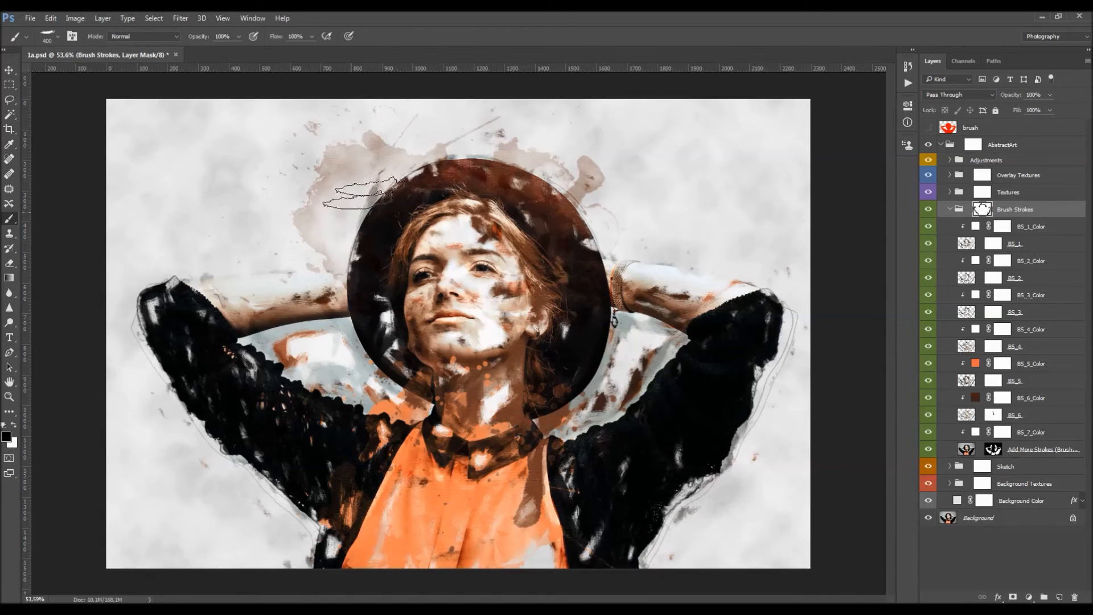
{"action": "key", "text": "x"}
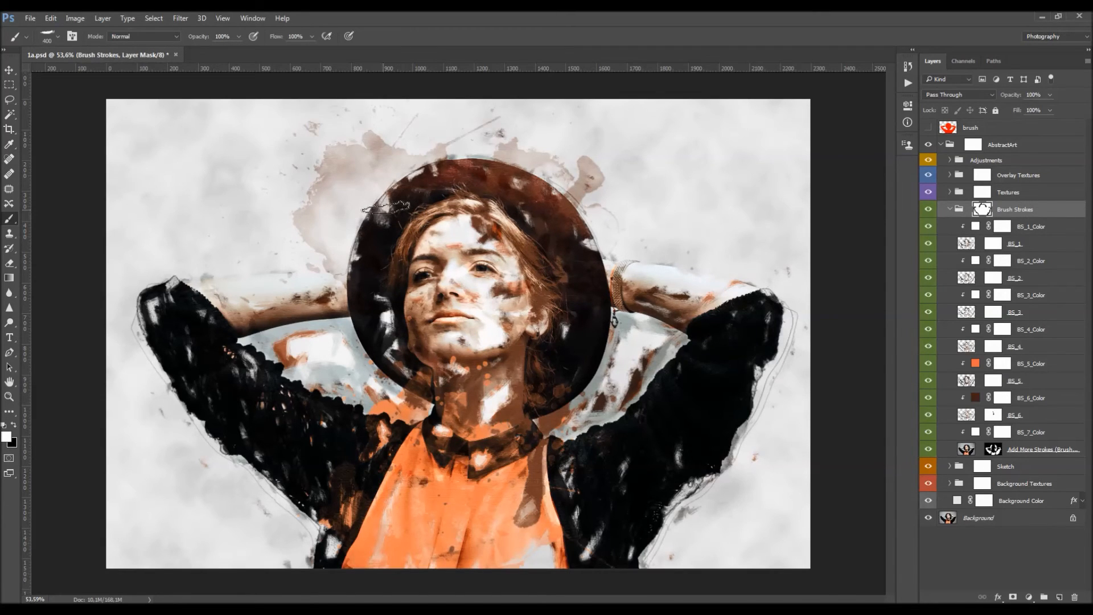
{"action": "key", "text": "v"}
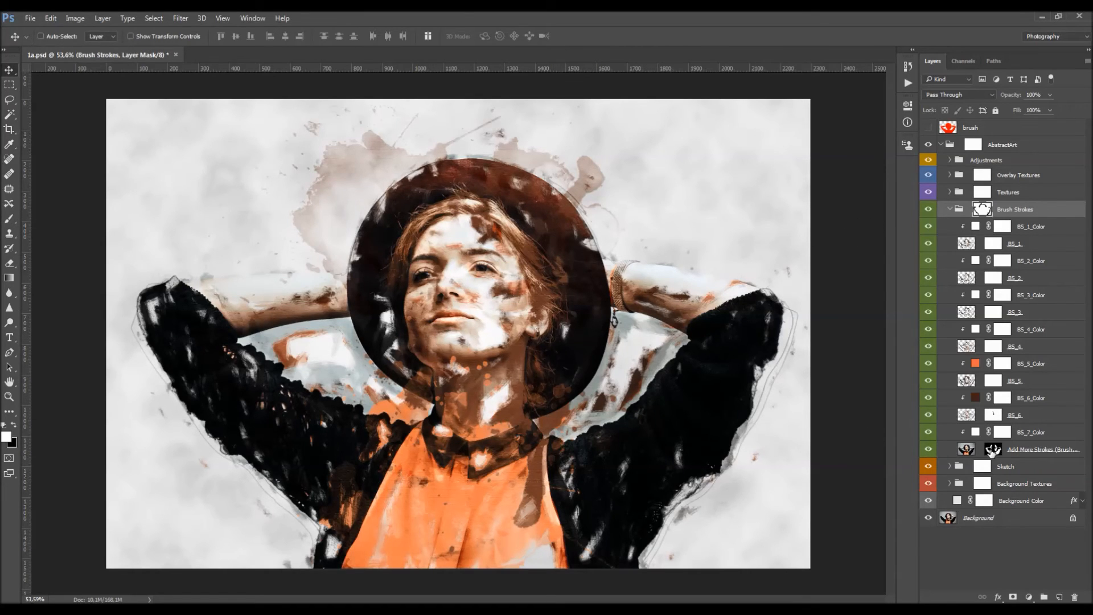
Paint white on the Add More Strokes mask over the chin and neck to fill the gaps there
{"action": "left_click", "coordinate": [993, 449]}
{"action": "key", "text": "b"}
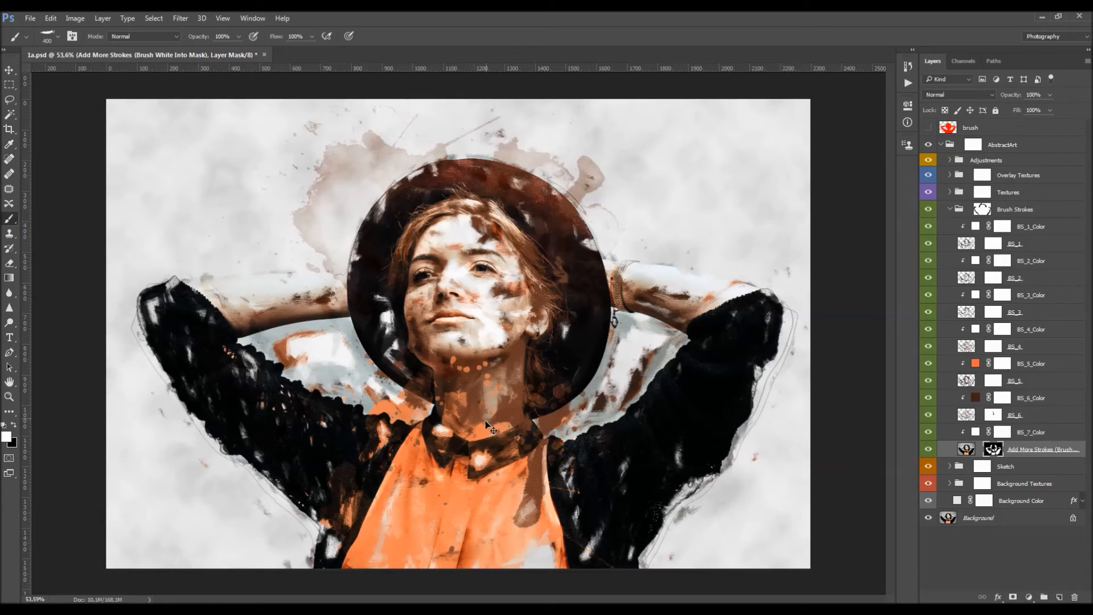
{"action": "key", "text": "v"}
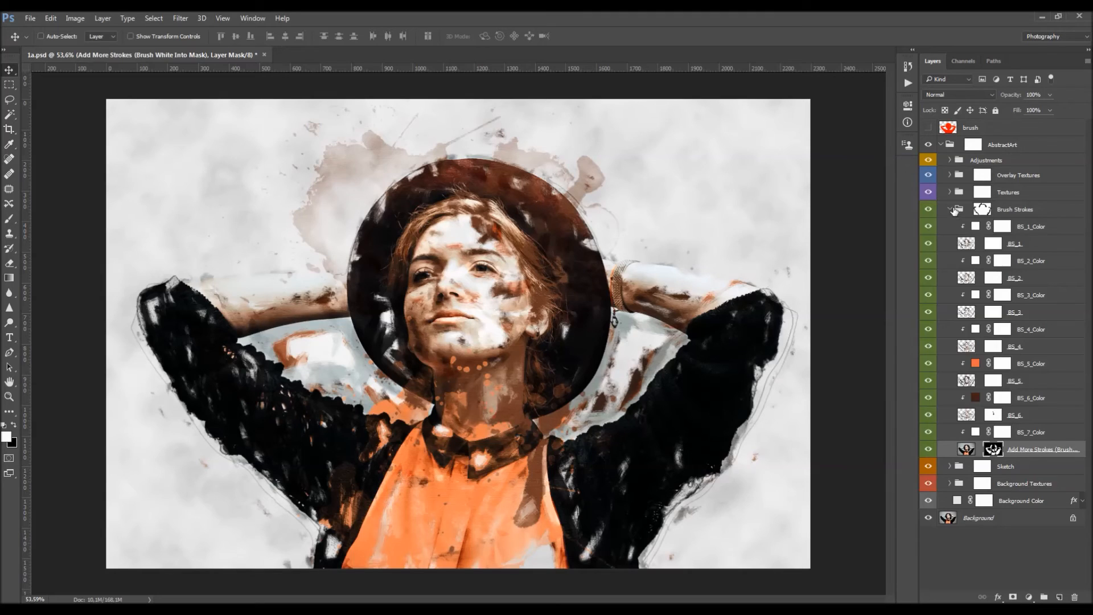
Collapse the Brush Strokes group, expand the Sketch group, and hide the Brush Strokes and Textures groups
{"action": "left_click", "coordinate": [950, 210]}
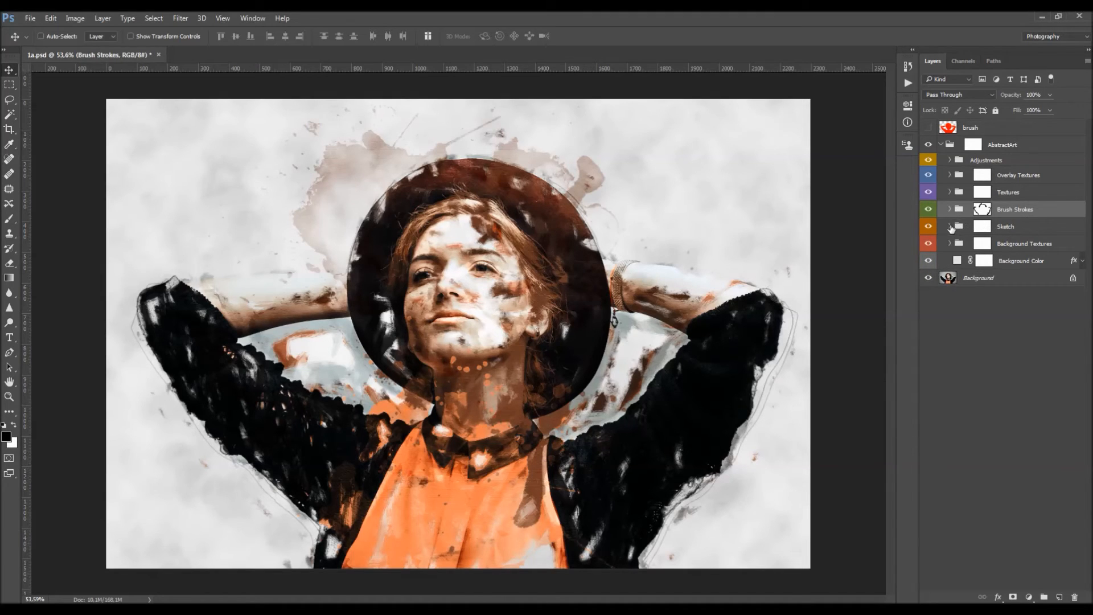
{"action": "left_click", "coordinate": [949, 227]}
{"action": "left_click", "coordinate": [990, 225]}
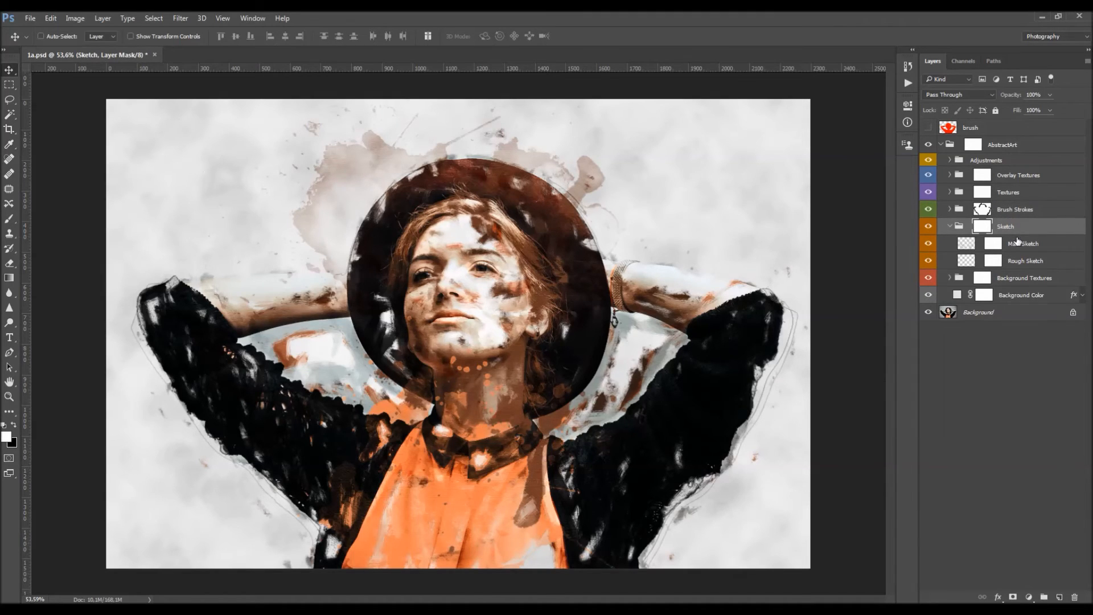
{"action": "left_click", "coordinate": [927, 209]}
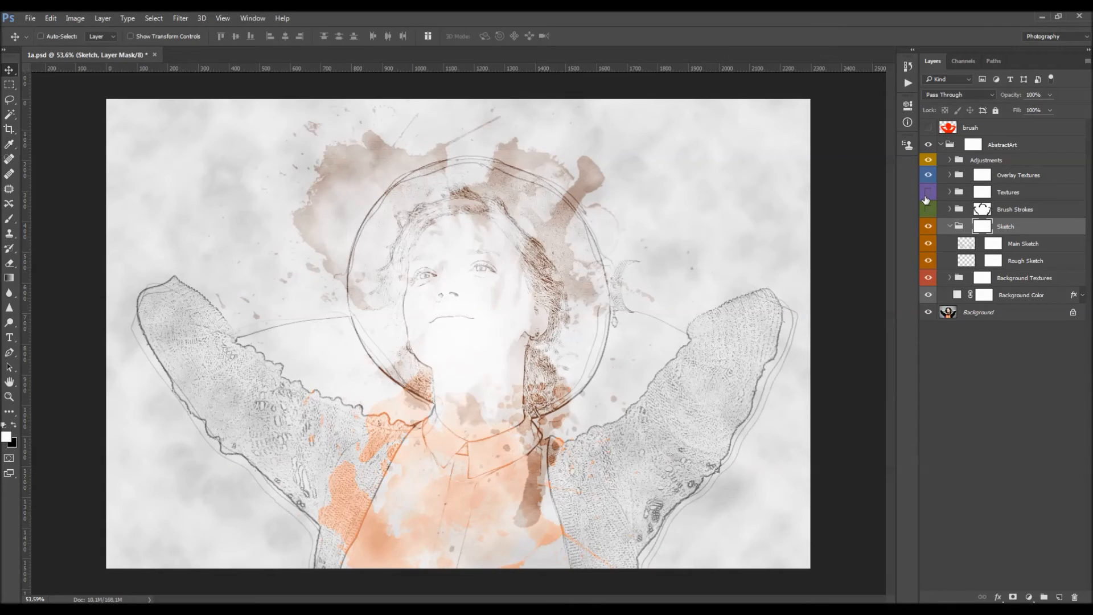
Examine what the Sketch group's Main Sketch and Rough Sketch layers contribute by toggling their visibility
{"action": "left_click", "coordinate": [927, 226]}
{"action": "left_click", "coordinate": [928, 226]}
{"action": "left_click", "coordinate": [929, 244]}
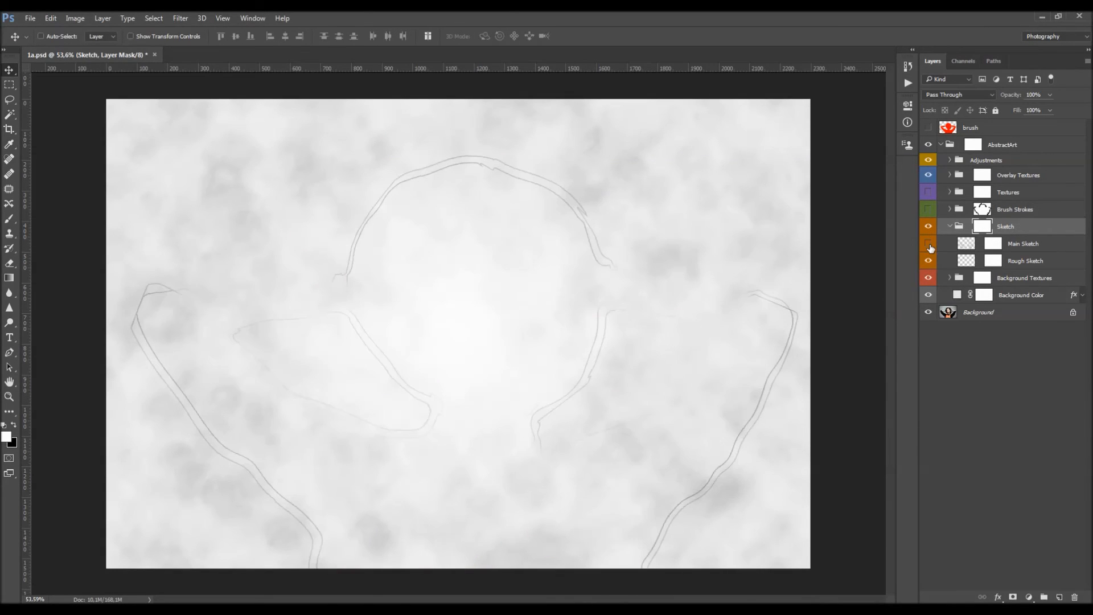
{"action": "left_click", "coordinate": [928, 244]}
{"action": "left_click", "coordinate": [992, 260]}
{"action": "left_click", "coordinate": [926, 260]}
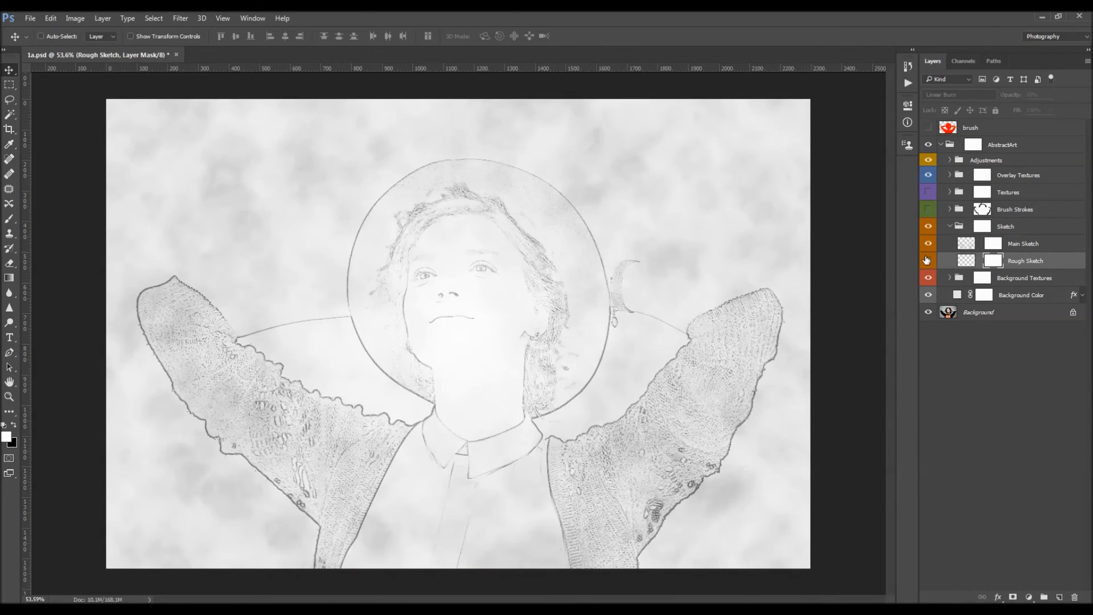
{"action": "left_click", "coordinate": [926, 261]}
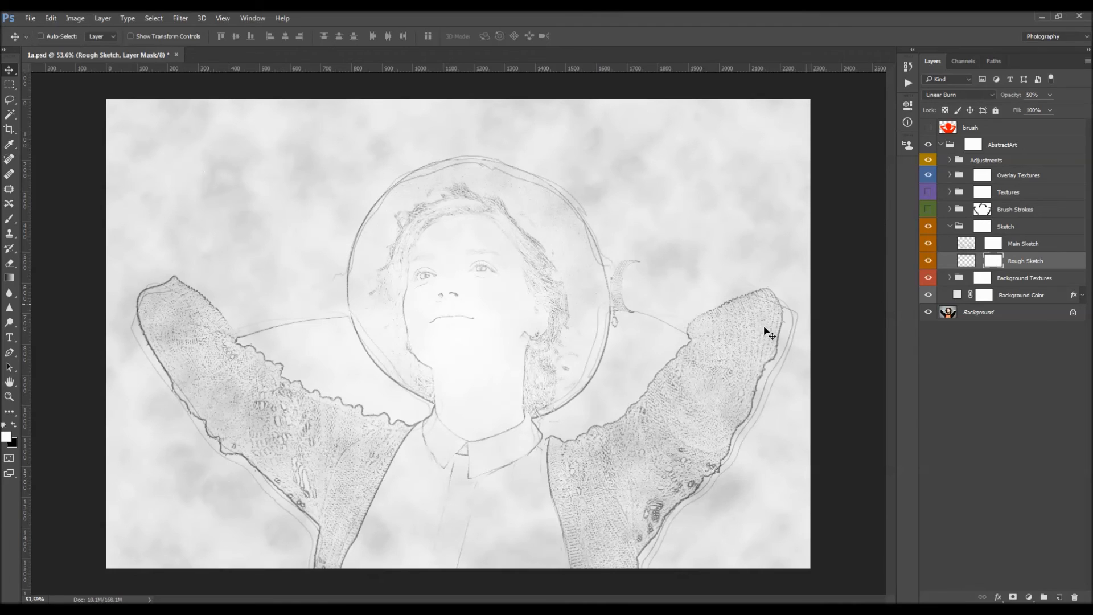
{"action": "left_click", "coordinate": [928, 260]}
{"action": "left_click", "coordinate": [929, 261]}
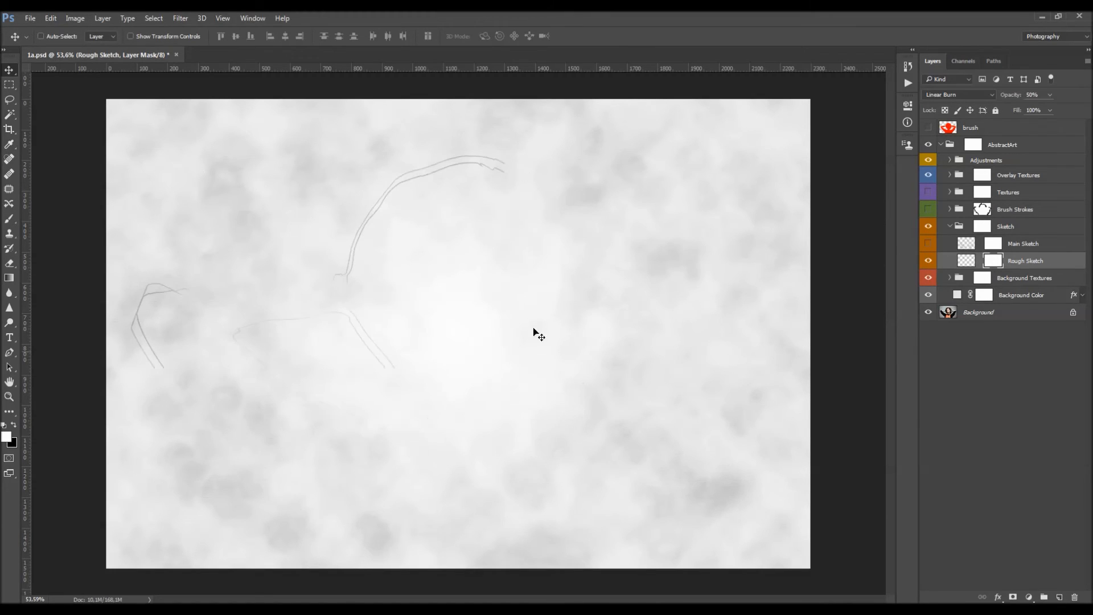
{"action": "left_click", "coordinate": [928, 243]}
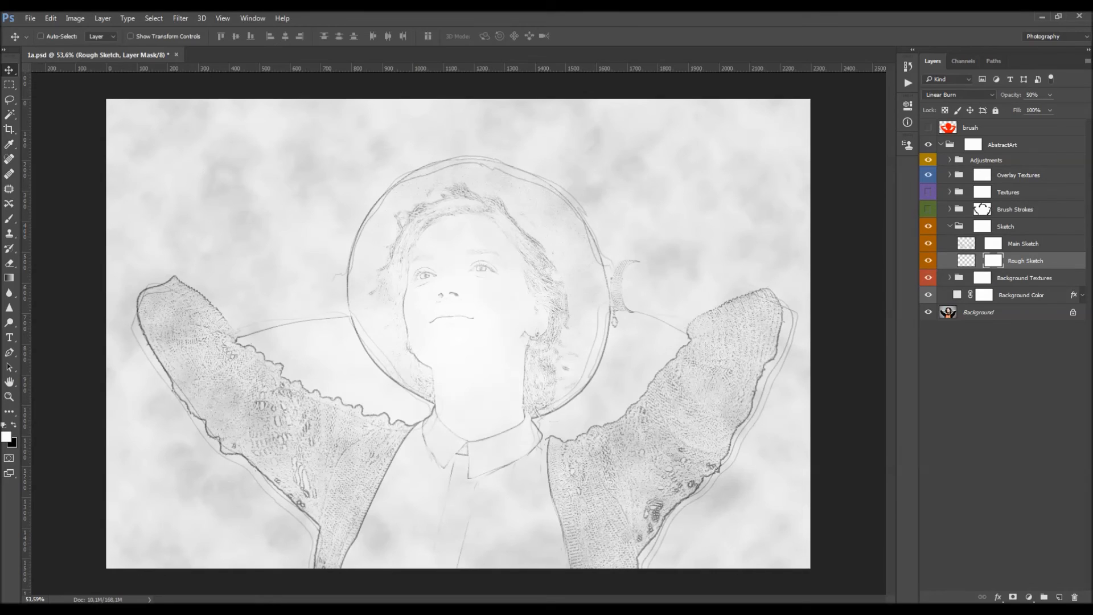
Set the opacity of the Rough Sketch layer to 94%
{"action": "left_click", "coordinate": [1041, 243]}
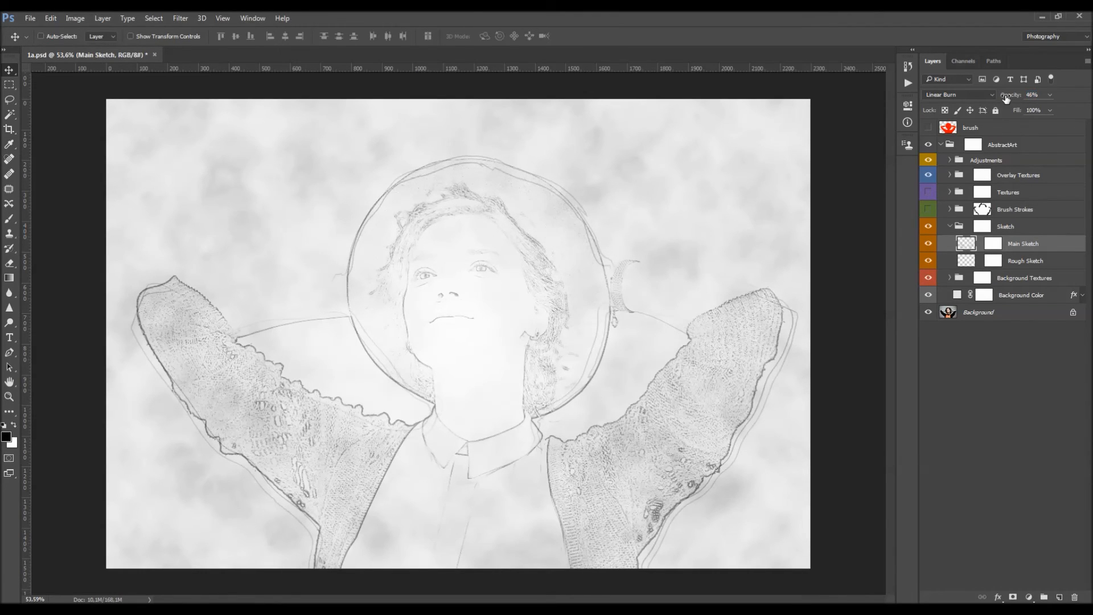
{"action": "left_click", "coordinate": [1023, 260]}
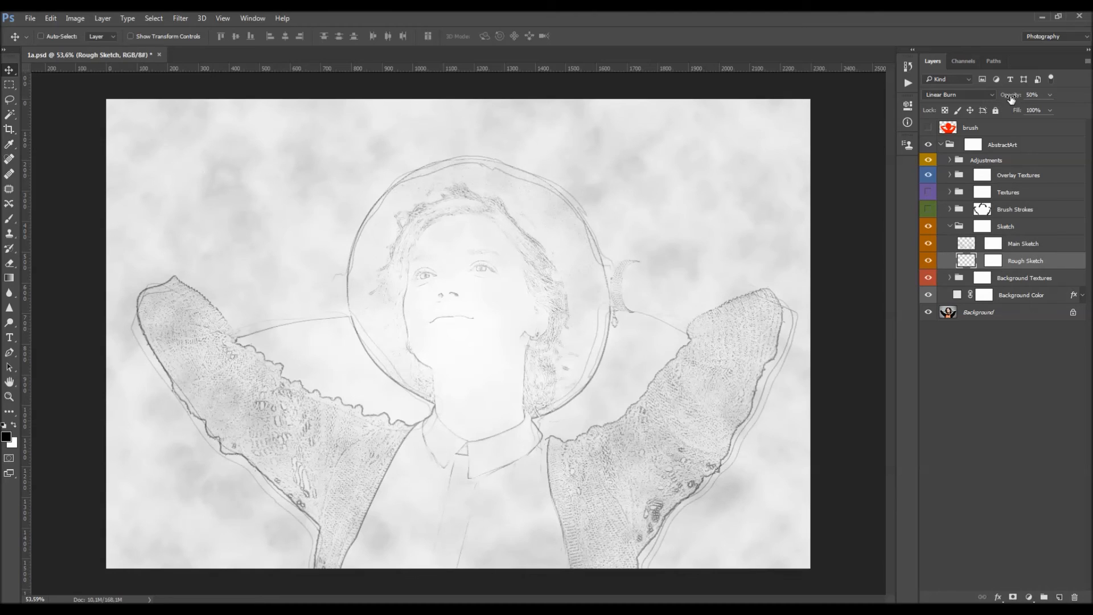
{"action": "left_click_drag", "start_coordinate": [1065, 98], "coordinate": [753, 116]}
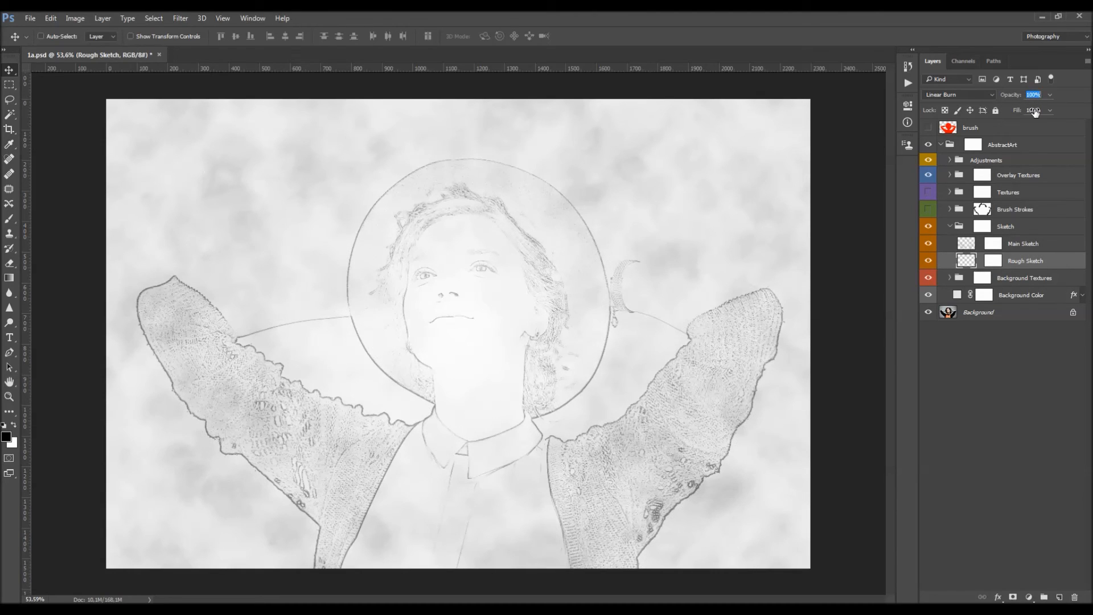
{"action": "left_click_drag", "start_coordinate": [1035, 112], "coordinate": [1047, 110]}
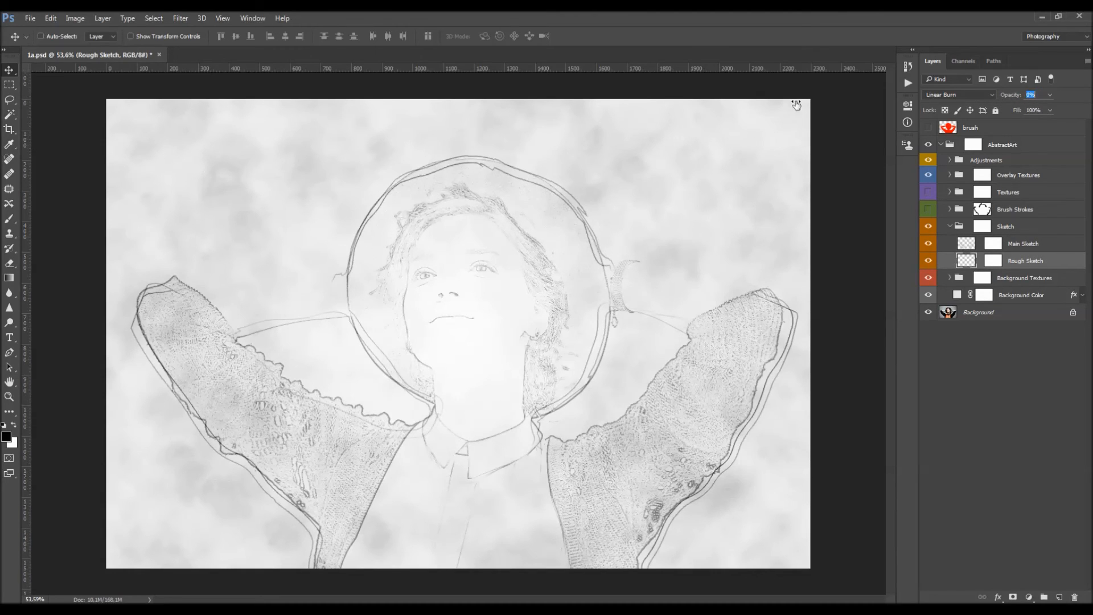
{"action": "left_click_drag", "start_coordinate": [795, 105], "coordinate": [775, 105]}
Paint black on the Sketch group's mask with a soft round 200 px brush to hide the sketch texture inside both sleeves
{"action": "left_click", "coordinate": [1001, 260]}
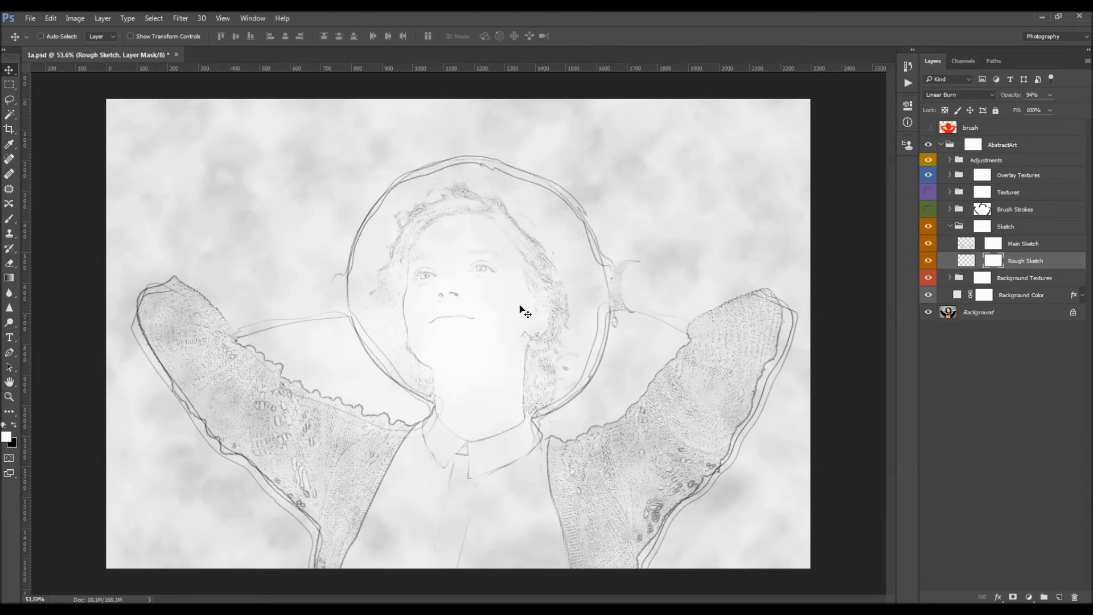
{"action": "left_click", "coordinate": [995, 245]}
{"action": "left_click", "coordinate": [964, 225]}
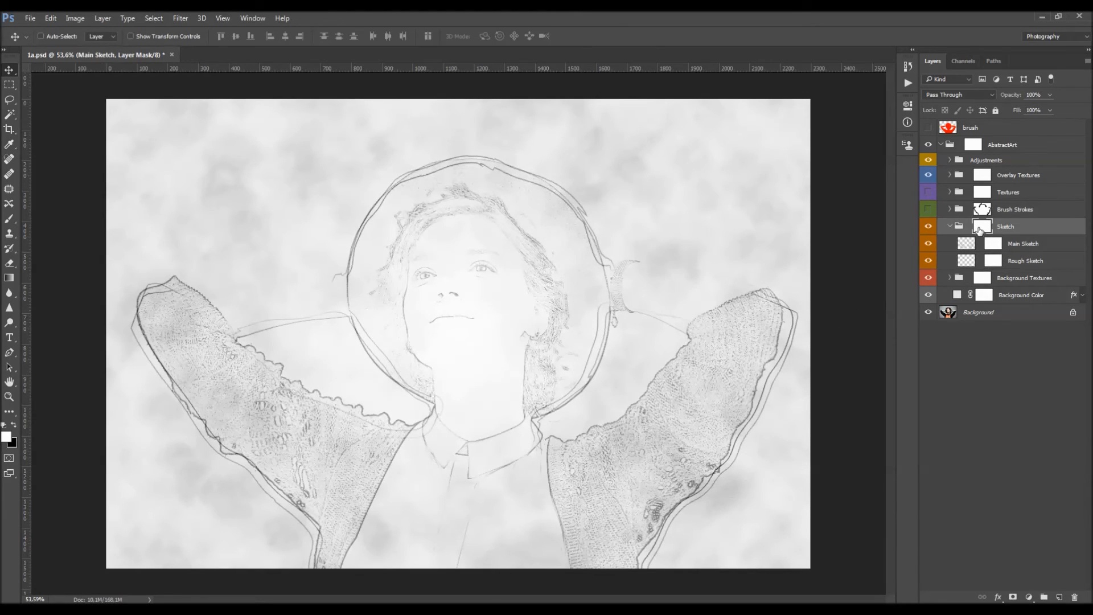
{"action": "key", "text": "b"}
{"action": "right_click", "coordinate": [566, 364]}
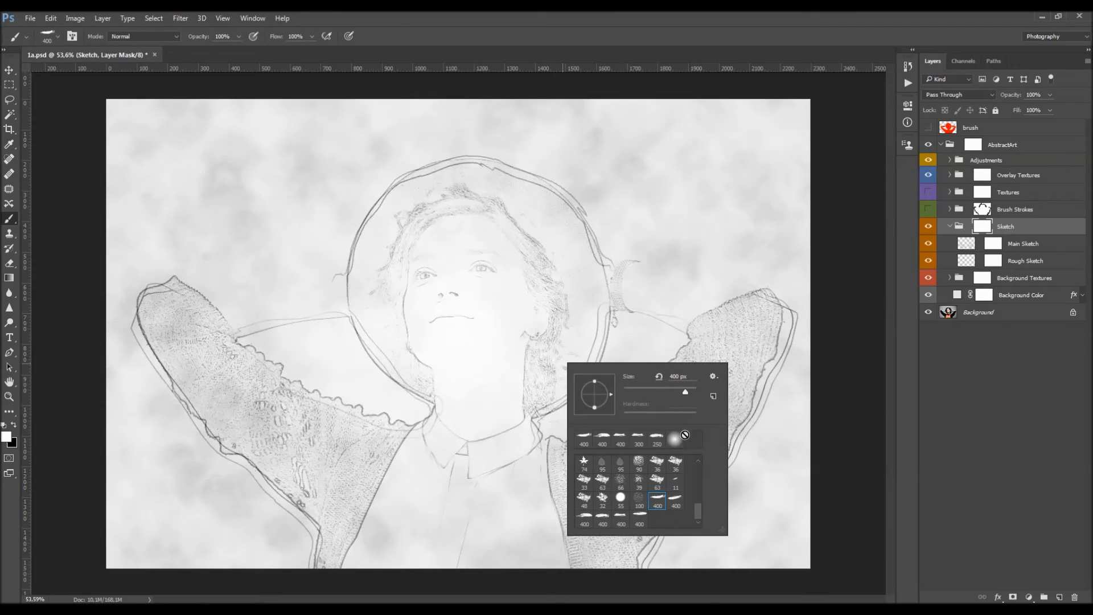
{"action": "left_click", "coordinate": [677, 438]}
{"action": "left_click", "coordinate": [226, 373]}
{"action": "key", "text": "bracketleft"}
{"action": "key", "text": "bracketleft"}
{"action": "key", "text": "bracketleft"}
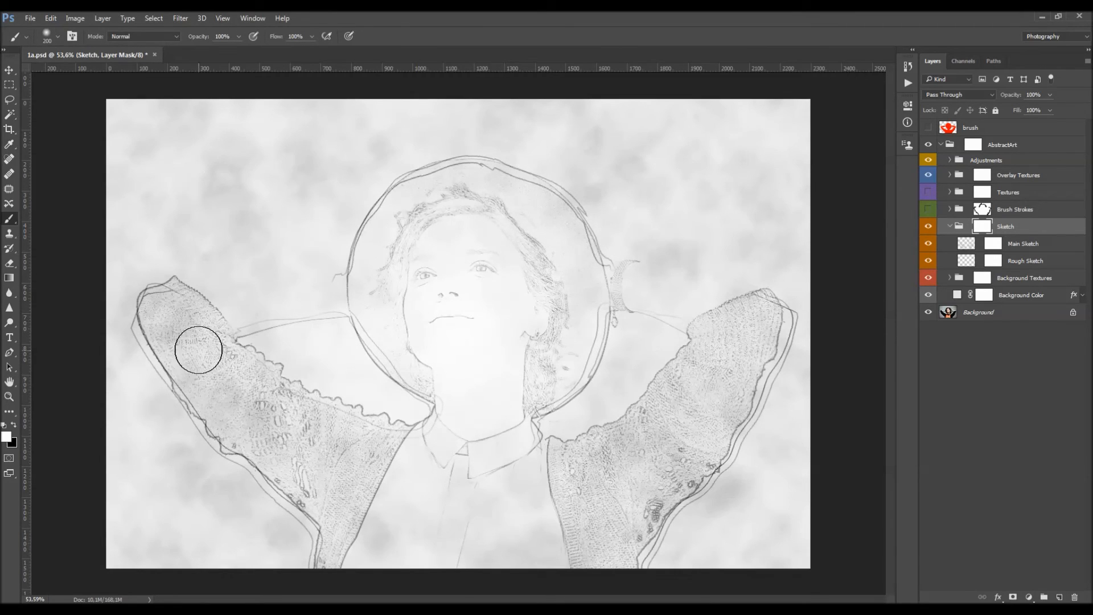
{"action": "key", "text": "x"}
{"action": "mouse_move", "coordinate": [179, 325]}
{"action": "left_mouse_down"}
{"action": "mouse_move", "coordinate": [171, 319]}
{"action": "mouse_move", "coordinate": [188, 302]}
{"action": "left_mouse_up"}
{"action": "mouse_move", "coordinate": [252, 401]}
{"action": "left_mouse_down"}
{"action": "mouse_move", "coordinate": [268, 415]}
{"action": "mouse_move", "coordinate": [251, 415]}
{"action": "mouse_move", "coordinate": [360, 460]}
{"action": "mouse_move", "coordinate": [334, 505]}
{"action": "mouse_move", "coordinate": [341, 480]}
{"action": "mouse_move", "coordinate": [347, 489]}
{"action": "left_mouse_up"}
{"action": "mouse_move", "coordinate": [627, 458]}
{"action": "left_mouse_down"}
{"action": "mouse_move", "coordinate": [585, 472]}
{"action": "mouse_move", "coordinate": [609, 532]}
{"action": "mouse_move", "coordinate": [649, 502]}
{"action": "mouse_move", "coordinate": [668, 436]}
{"action": "mouse_move", "coordinate": [698, 391]}
{"action": "mouse_move", "coordinate": [681, 455]}
{"action": "mouse_move", "coordinate": [728, 389]}
{"action": "left_mouse_up"}
{"action": "mouse_move", "coordinate": [754, 340]}
{"action": "left_mouse_down"}
{"action": "mouse_move", "coordinate": [735, 340]}
{"action": "mouse_move", "coordinate": [715, 398]}
{"action": "left_mouse_up"}
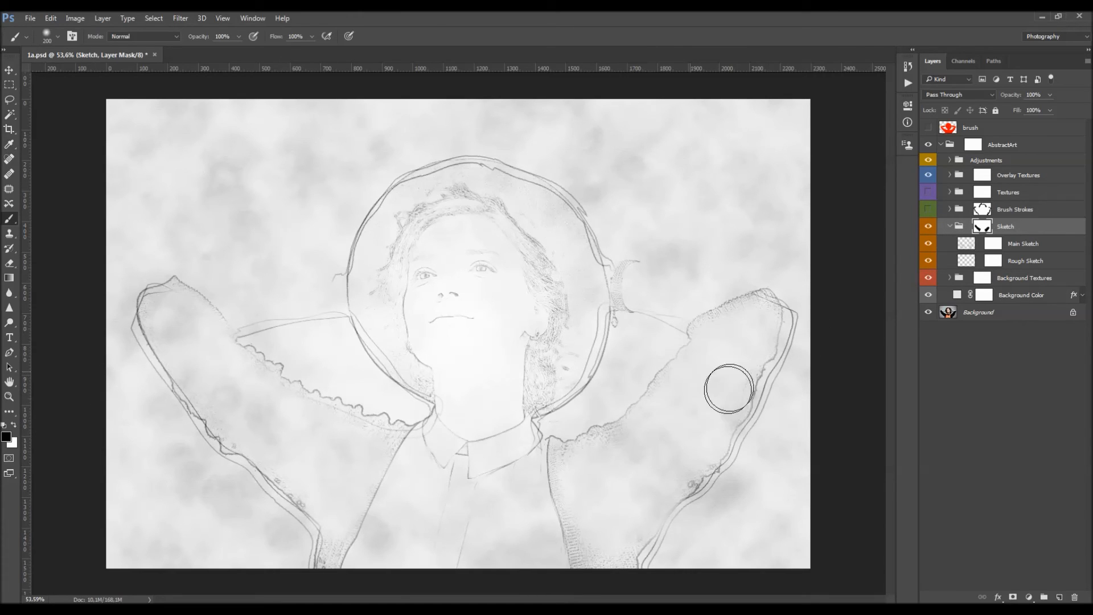
{"action": "key", "text": "v"}
Show the Brush Strokes and Textures groups again and expand the Background Textures group in place of Sketch
{"action": "left_click", "coordinate": [950, 227]}
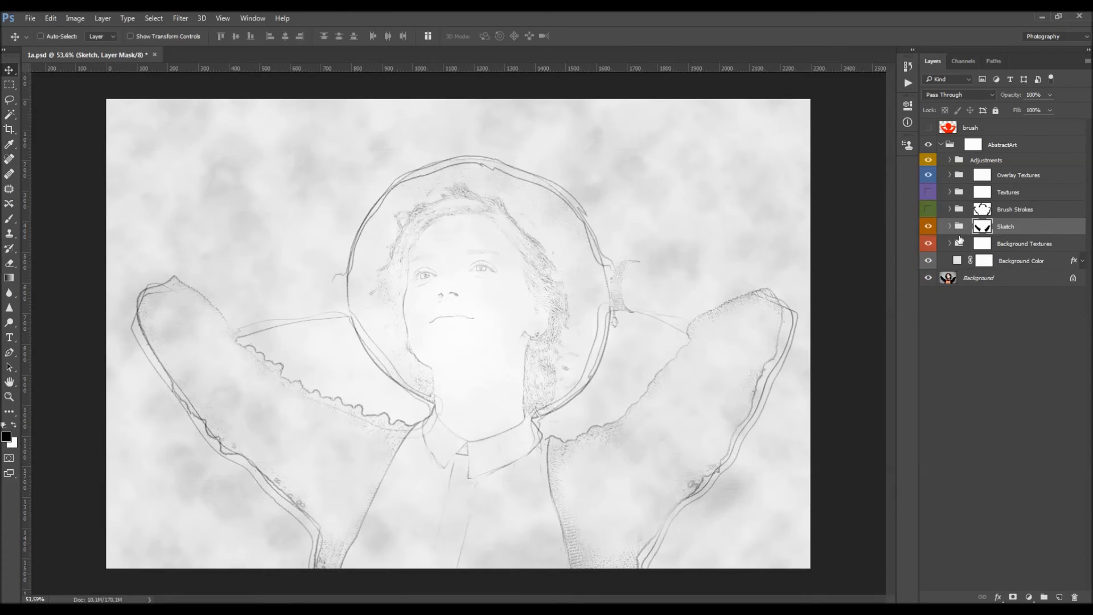
{"action": "left_click", "coordinate": [928, 210]}
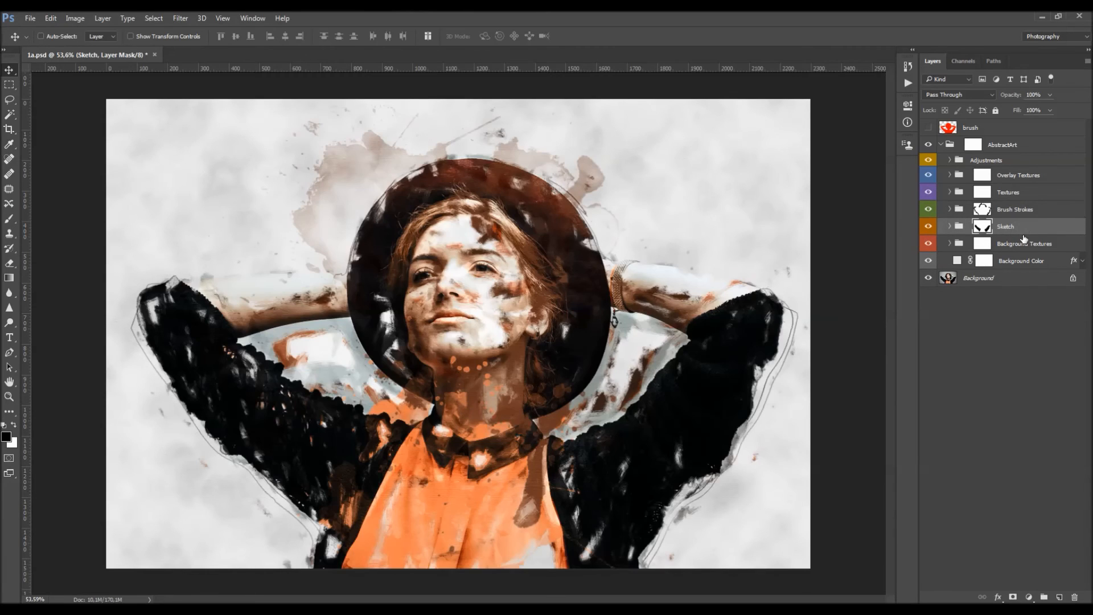
{"action": "left_click", "coordinate": [960, 245]}
{"action": "left_click", "coordinate": [928, 244]}
{"action": "left_click", "coordinate": [928, 244]}
{"action": "left_click", "coordinate": [949, 246]}
Adjust the opacity of the BT_2 background texture and set the BT_1 texture's opacity to 45%
{"action": "left_click", "coordinate": [996, 261]}
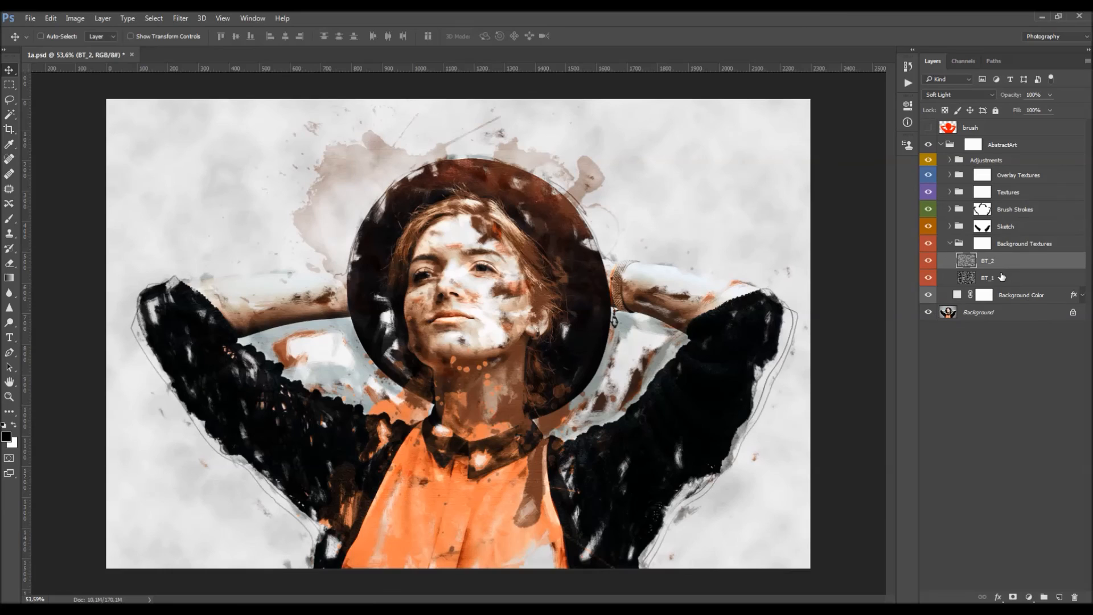
{"action": "left_click", "coordinate": [1002, 277]}
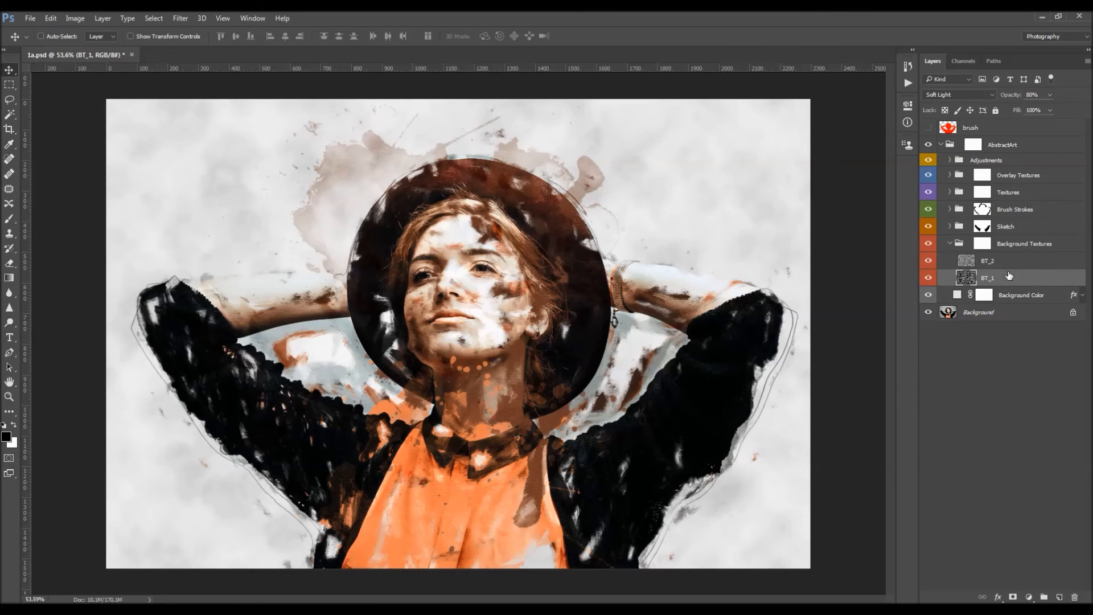
{"action": "left_click", "coordinate": [1017, 262]}
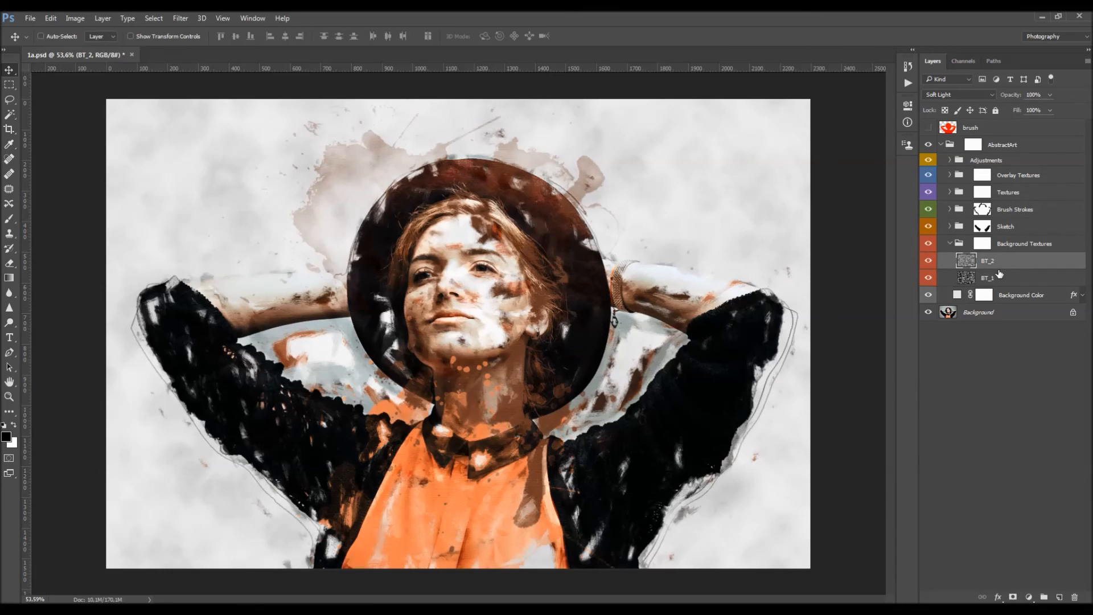
{"action": "left_click", "coordinate": [1000, 276]}
{"action": "left_click", "coordinate": [1000, 269]}
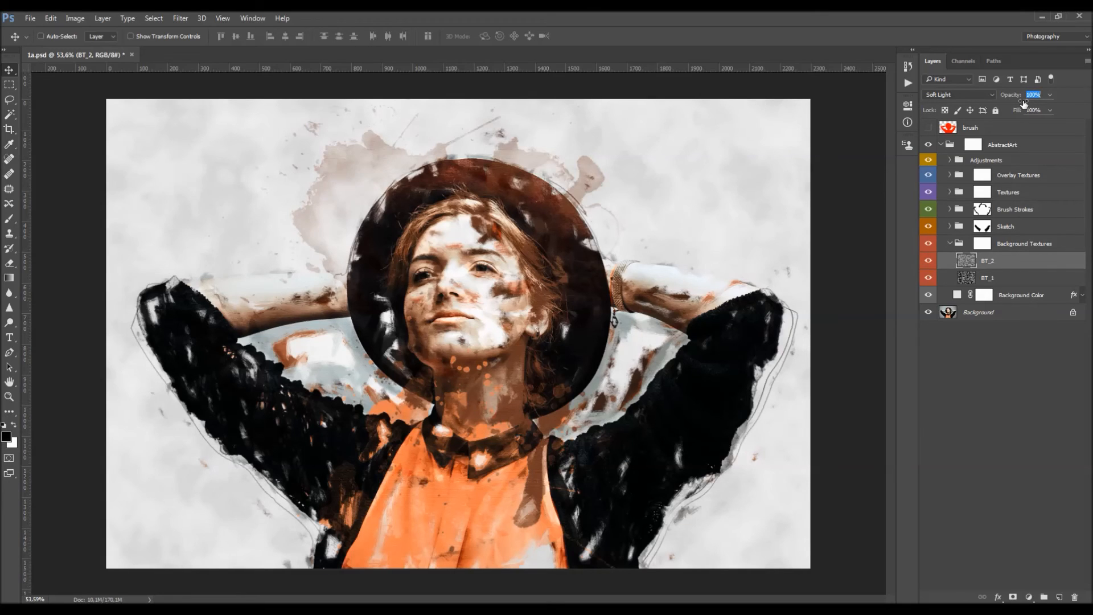
{"action": "left_click_drag", "start_coordinate": [1023, 103], "coordinate": [1042, 104]}
{"action": "left_click", "coordinate": [1011, 279]}
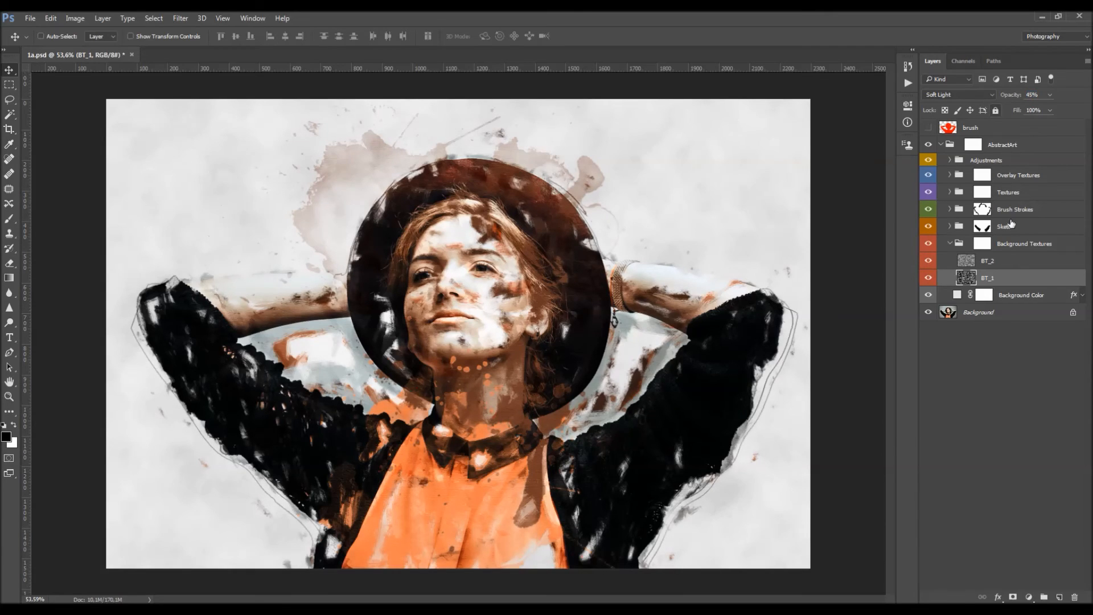
Set the whole Background Textures group's opacity to 41% and collapse the group
{"action": "left_click", "coordinate": [1025, 245]}
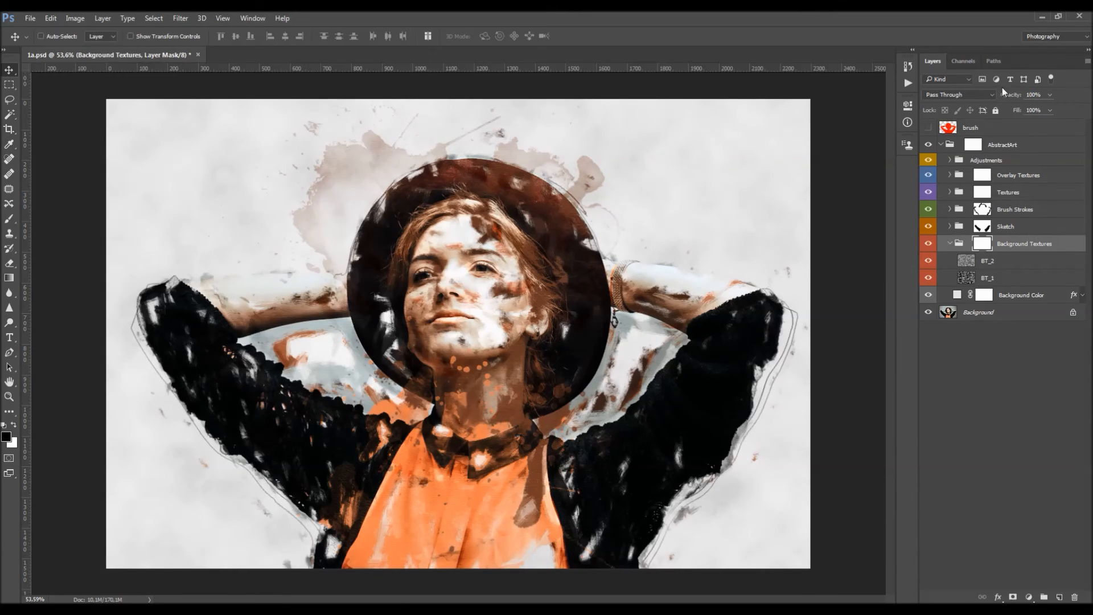
{"action": "key", "text": "Down"}
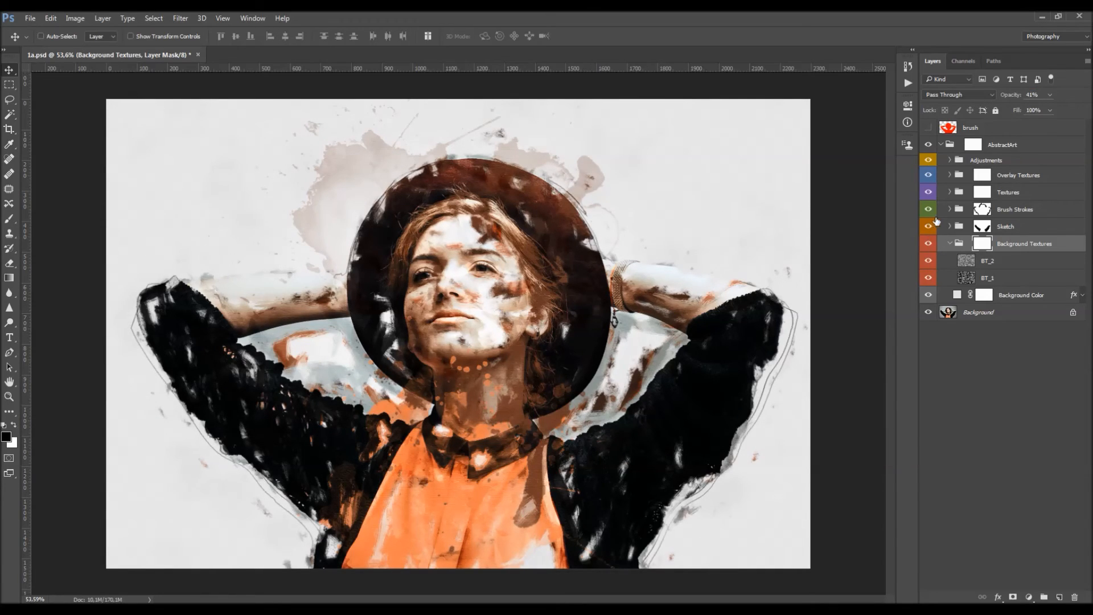
{"action": "left_click", "coordinate": [949, 244]}
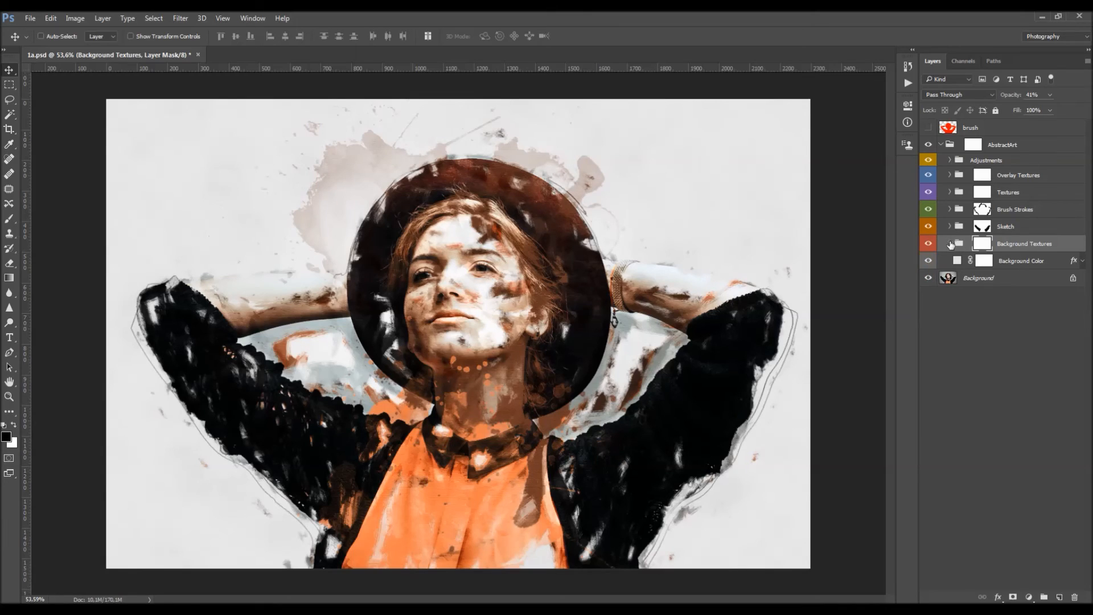
Try a muted tan (#a69284) as the Background Color layer's fill without keeping it
{"action": "left_click", "coordinate": [1018, 261]}
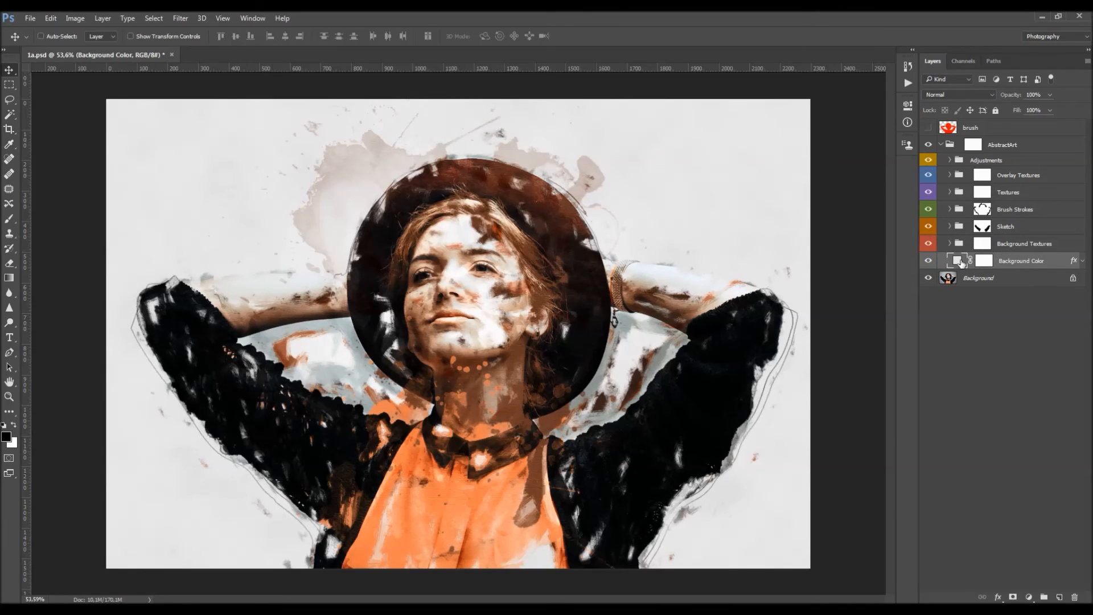
{"action": "double_click", "coordinate": [959, 261]}
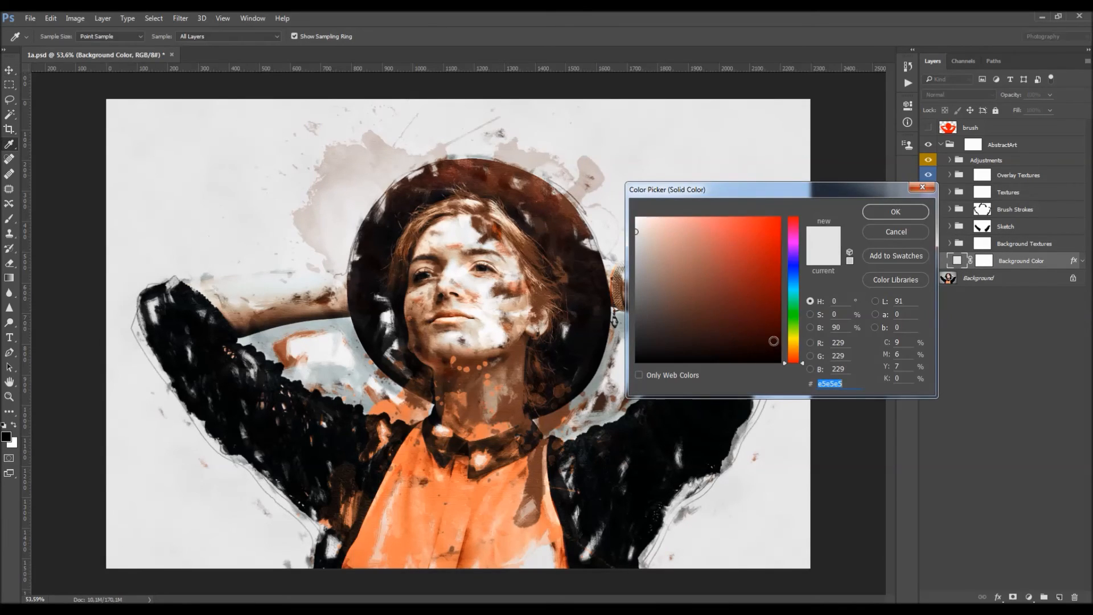
{"action": "left_click", "coordinate": [789, 353]}
{"action": "left_click_drag", "start_coordinate": [650, 236], "coordinate": [661, 242]}
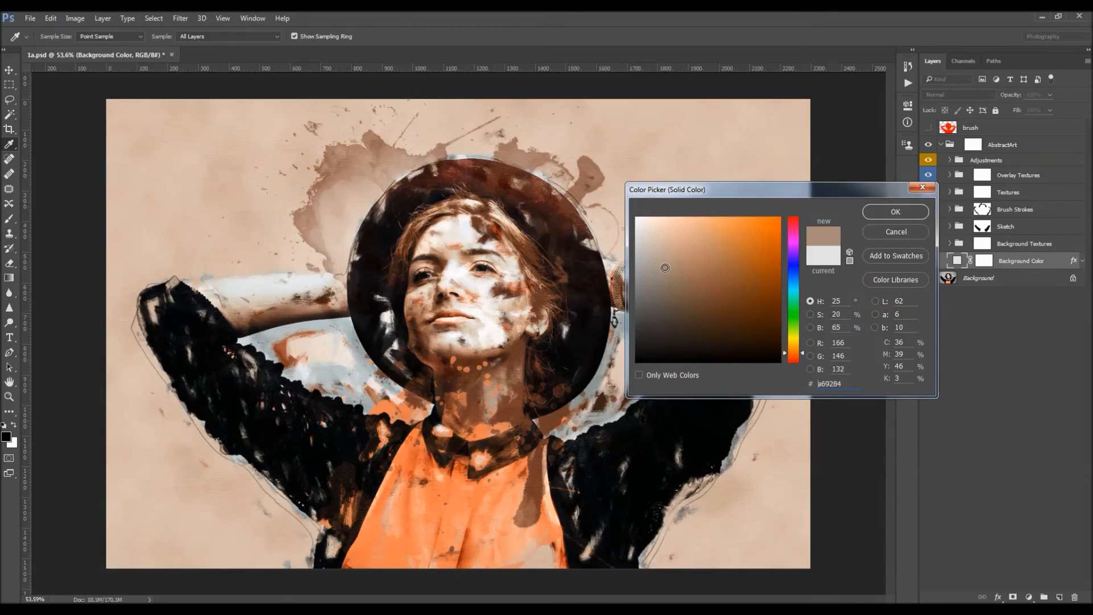
{"action": "left_click", "coordinate": [905, 231]}
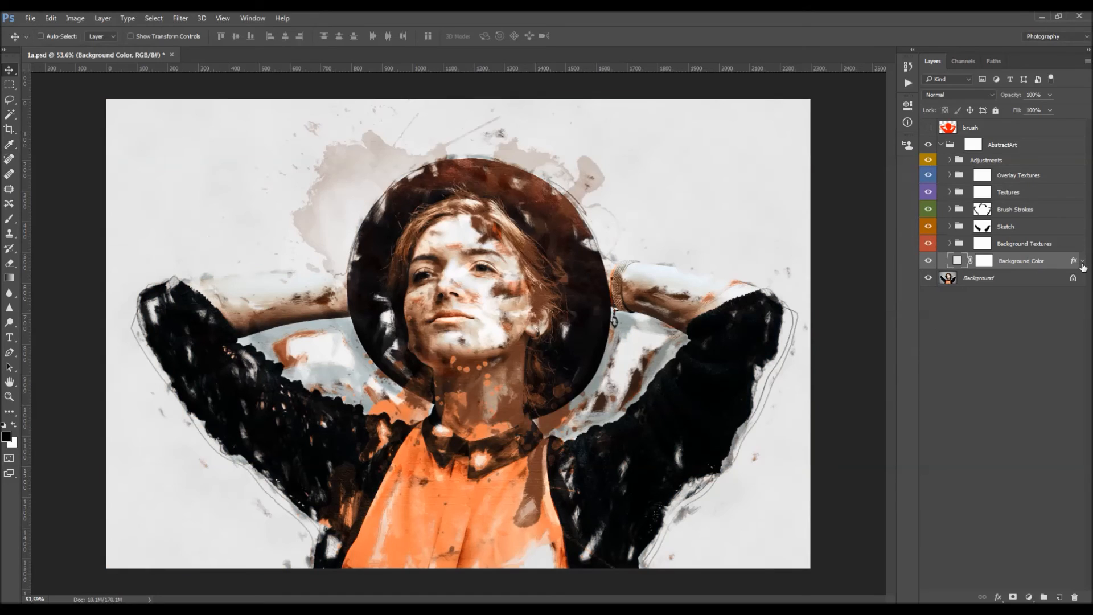
Try the Background Color layer's Gradient Overlay switched off and at a different opacity without keeping the changes
{"action": "left_click", "coordinate": [1082, 261]}
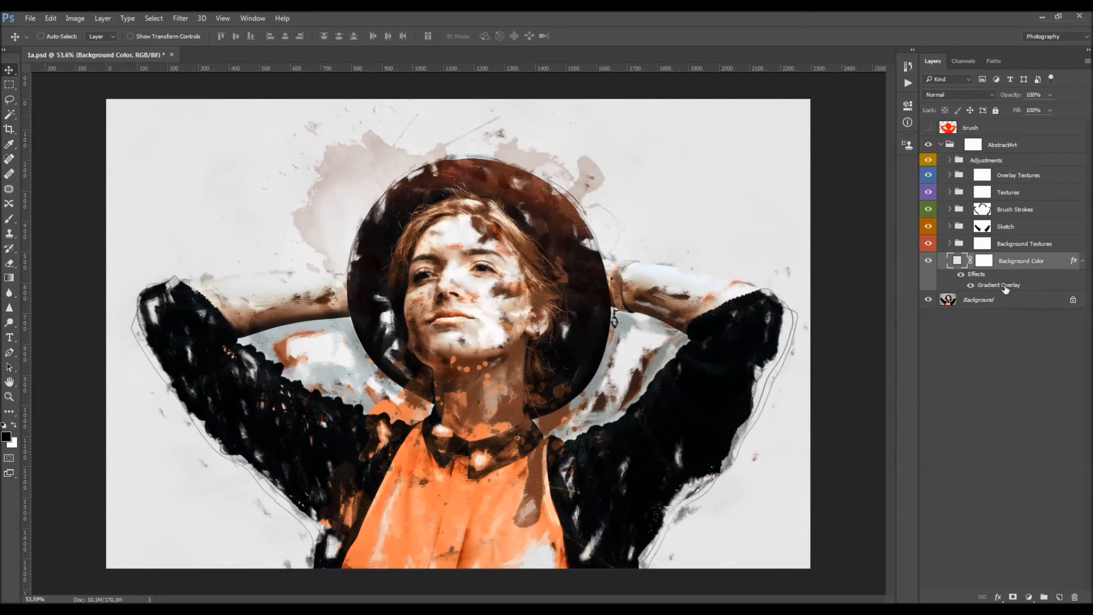
{"action": "double_click", "coordinate": [1005, 287]}
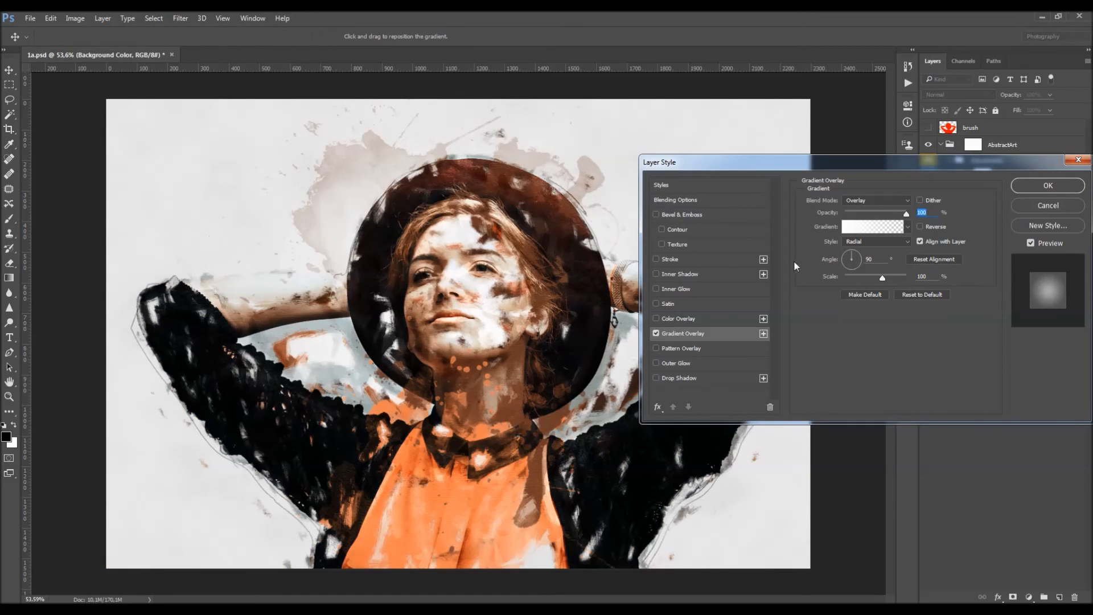
{"action": "left_click", "coordinate": [656, 334]}
{"action": "left_click", "coordinate": [657, 334]}
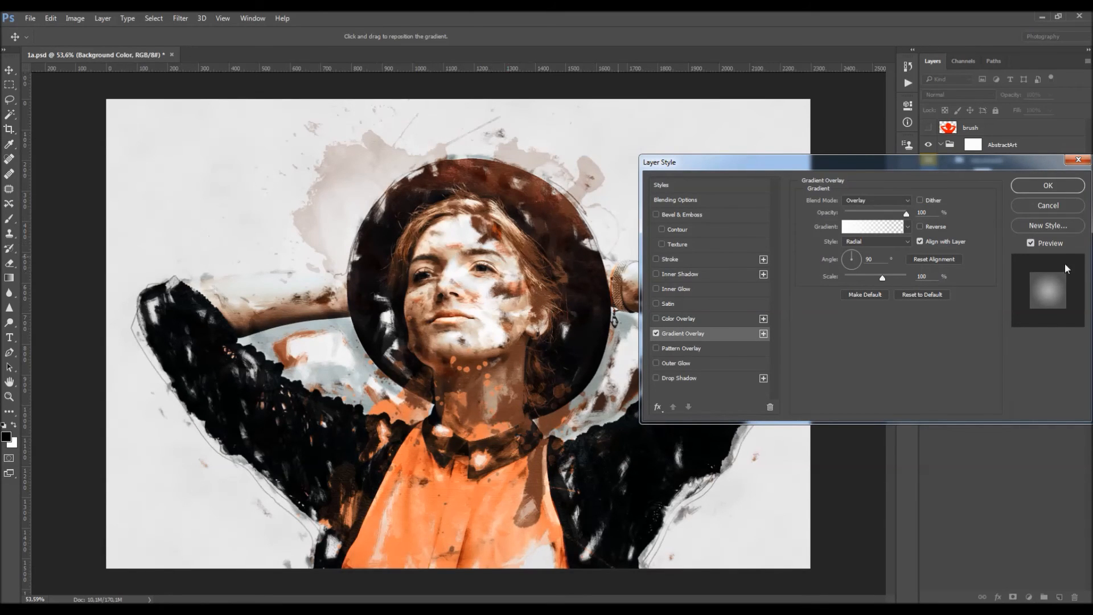
{"action": "mouse_move", "coordinate": [906, 214]}
{"action": "left_mouse_down"}
{"action": "mouse_move", "coordinate": [853, 216]}
{"action": "mouse_move", "coordinate": [917, 211]}
{"action": "left_mouse_up"}
{"action": "left_click", "coordinate": [1045, 207]}
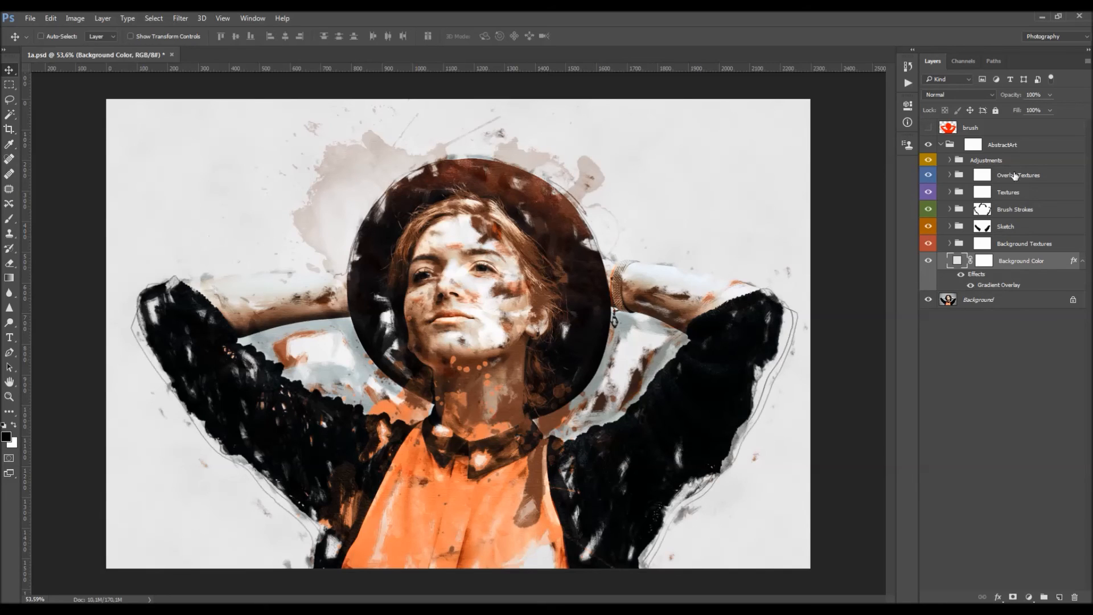
Expand the Adjustments group and try the white input level of the Overall Brightness layer, ending at 255
{"action": "left_click", "coordinate": [980, 160]}
{"action": "left_click", "coordinate": [950, 160]}
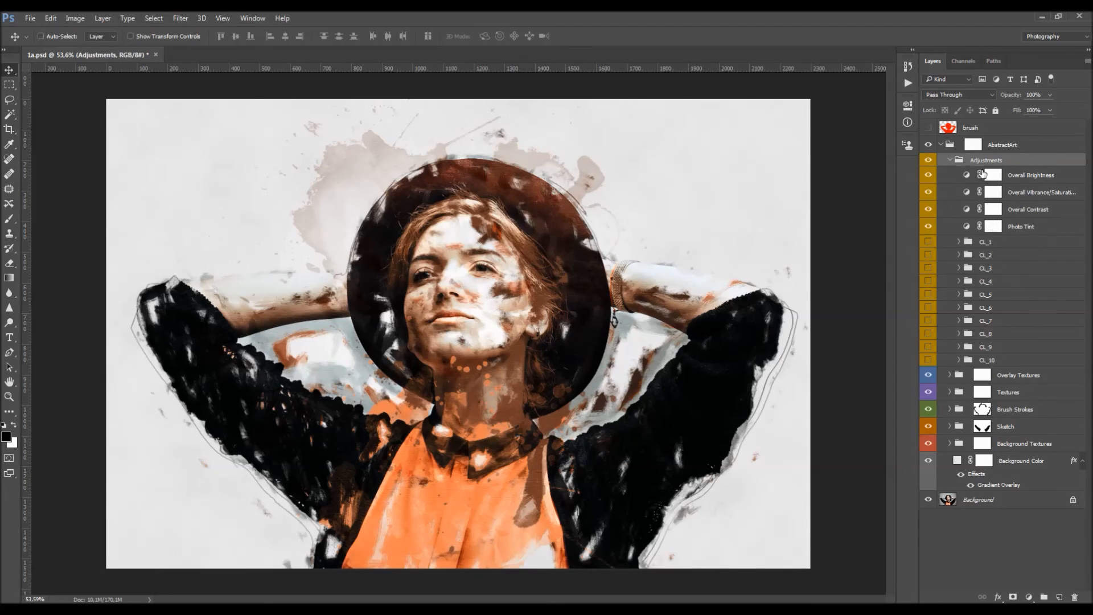
{"action": "left_click", "coordinate": [1024, 176]}
{"action": "double_click", "coordinate": [966, 175]}
{"action": "left_click_drag", "start_coordinate": [880, 219], "coordinate": [884, 220]}
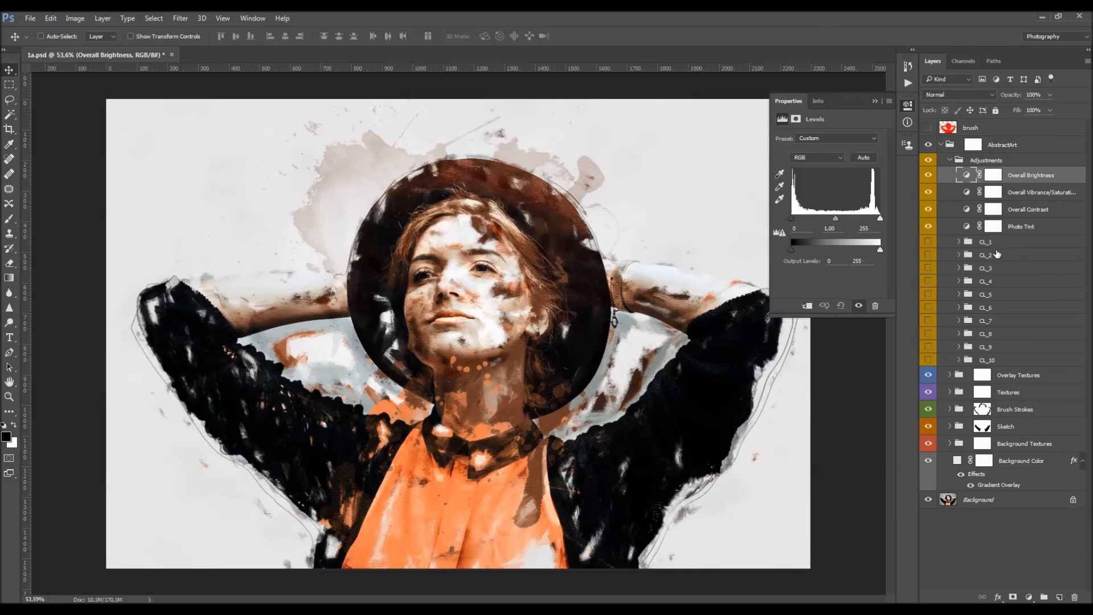
Set the Overall Vibrance/Saturation layer to vibrance +25 and saturation about +10, and compare the image with and without it
{"action": "left_click", "coordinate": [1040, 194]}
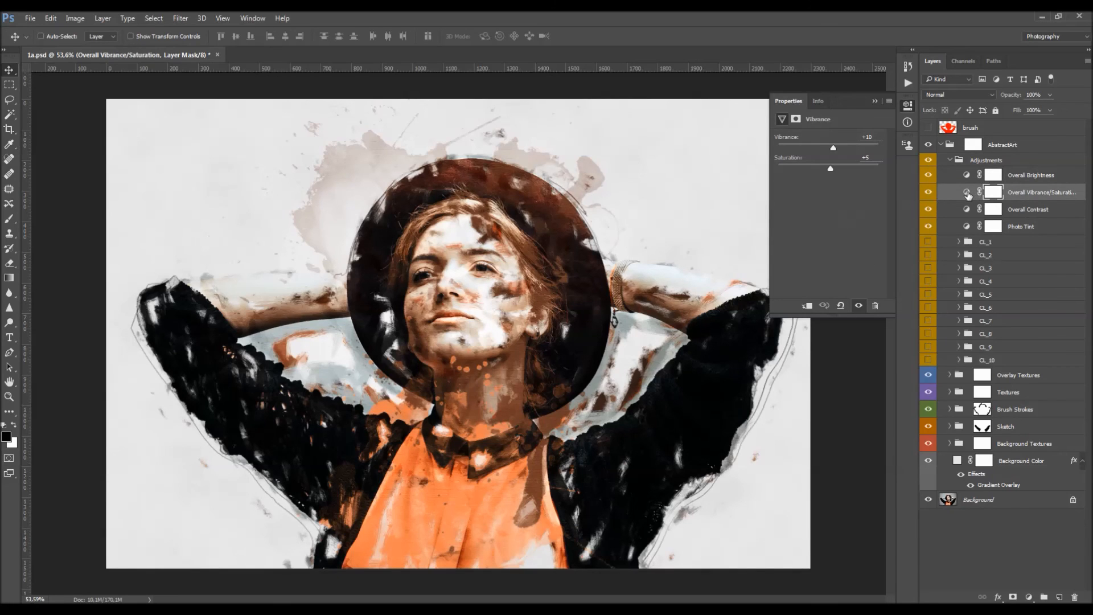
{"action": "left_click", "coordinate": [967, 193]}
{"action": "left_click_drag", "start_coordinate": [833, 148], "coordinate": [810, 169]}
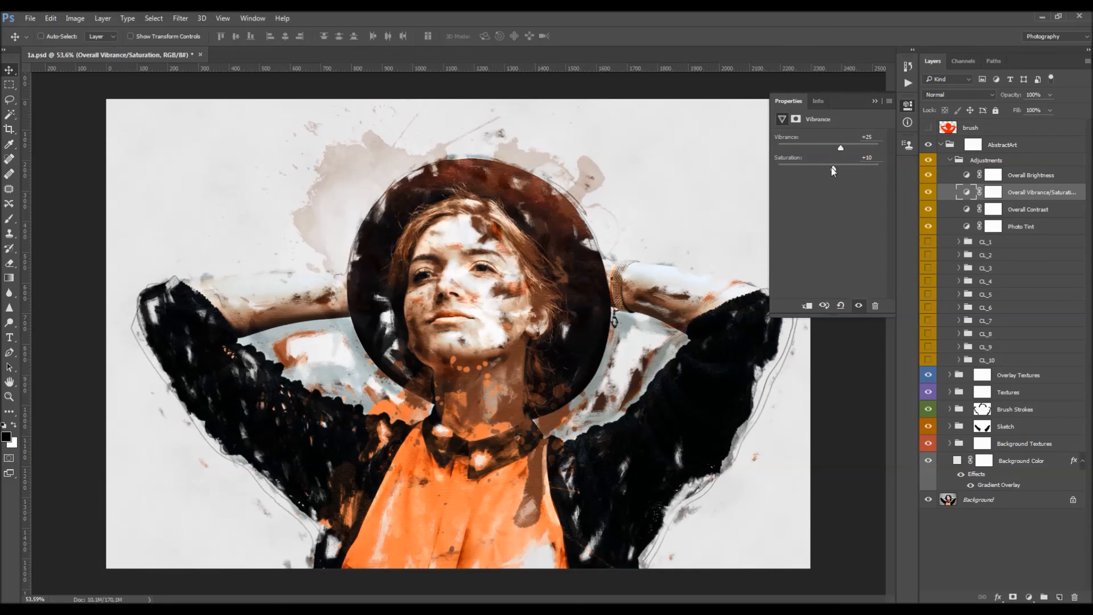
{"action": "left_click_drag", "start_coordinate": [835, 168], "coordinate": [834, 169]}
{"action": "left_click", "coordinate": [928, 192]}
{"action": "left_click", "coordinate": [927, 191]}
Adjust the opacity of the Overall Contrast layer
{"action": "left_click", "coordinate": [1025, 212]}
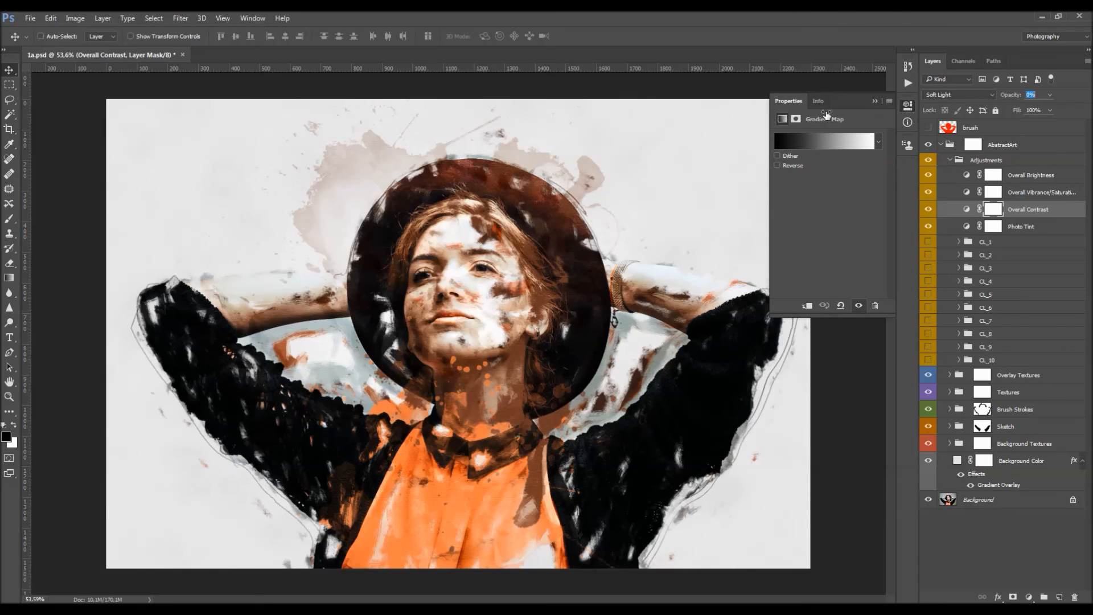
{"action": "left_click_drag", "start_coordinate": [1018, 99], "coordinate": [864, 105]}
Try Warming Filter (81) on the Photo Tint layer and open its filter color picker without changing the color
{"action": "left_click", "coordinate": [963, 228]}
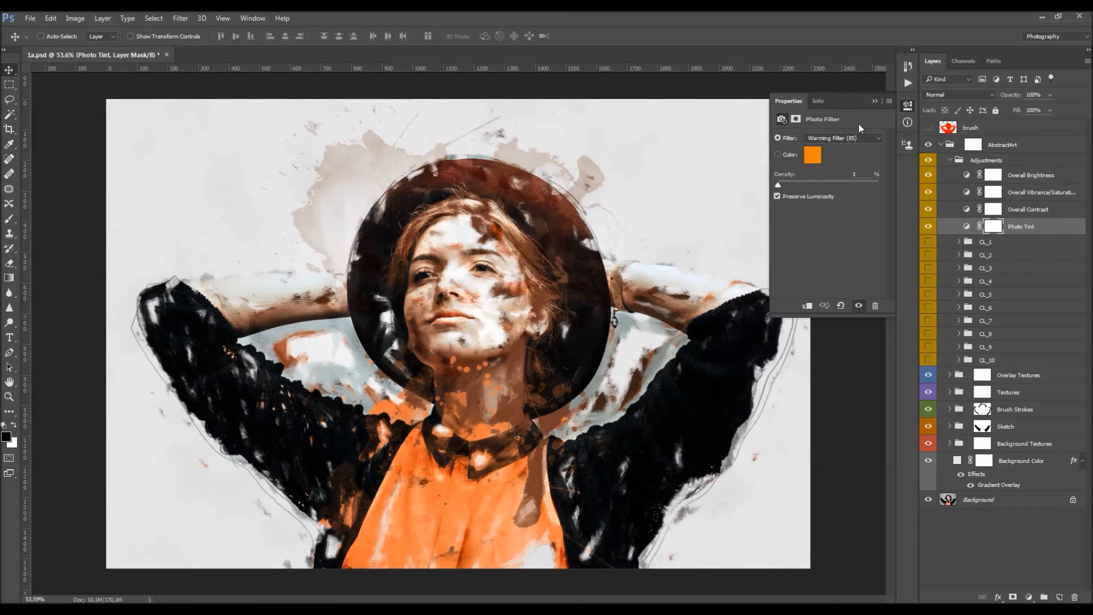
{"action": "left_click", "coordinate": [838, 141]}
{"action": "left_click", "coordinate": [839, 155]}
{"action": "left_click", "coordinate": [813, 154]}
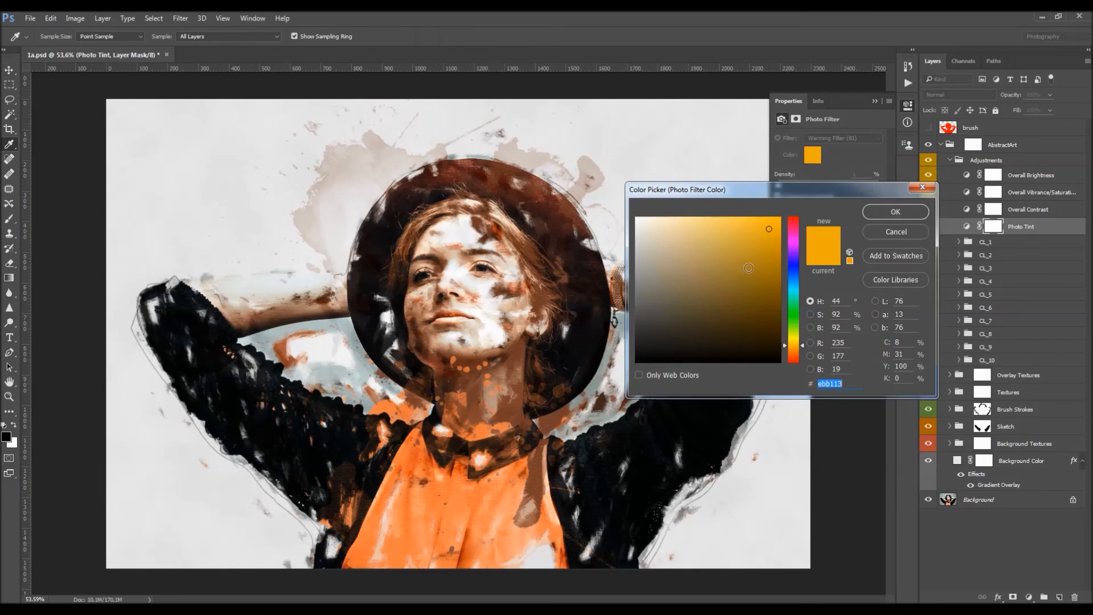
{"action": "left_click", "coordinate": [881, 230]}
Set the Photo Tint layer to Cooling Filter (82) with a density of 2%, and compare the image with and without it
{"action": "left_click", "coordinate": [842, 141]}
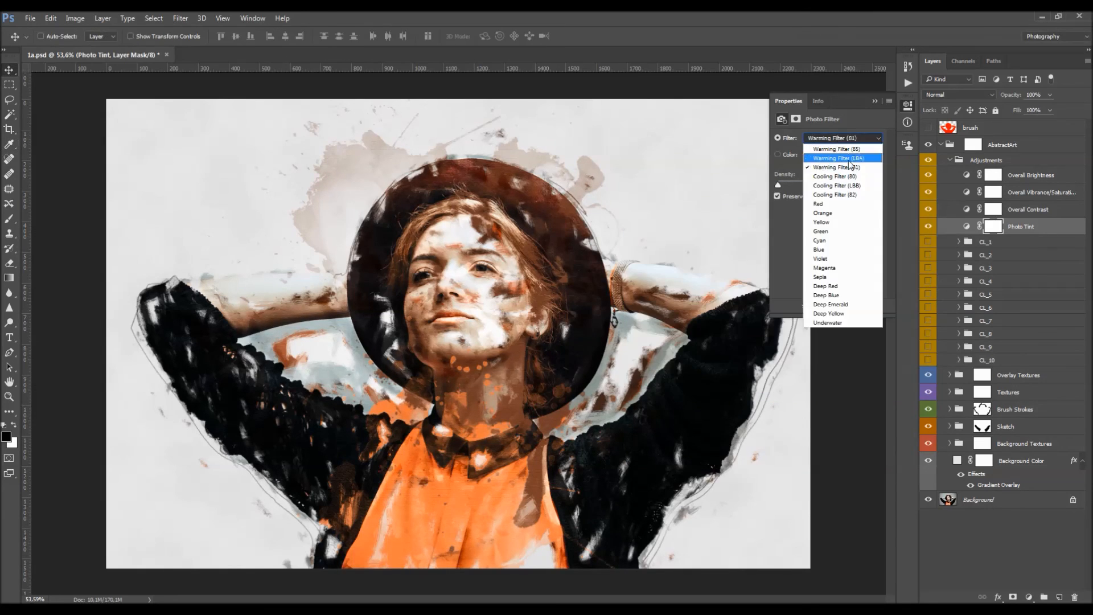
{"action": "left_click", "coordinate": [847, 177]}
{"action": "left_click", "coordinate": [848, 141]}
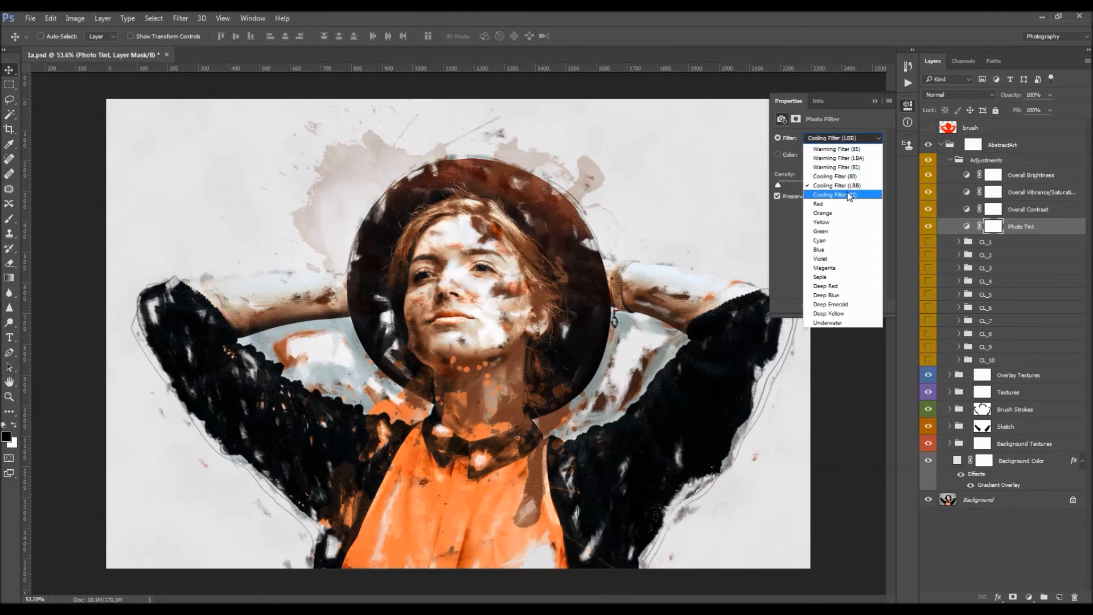
{"action": "left_click", "coordinate": [836, 186]}
{"action": "mouse_move", "coordinate": [780, 184]}
{"action": "left_mouse_down"}
{"action": "mouse_move", "coordinate": [769, 190]}
{"action": "mouse_move", "coordinate": [779, 188]}
{"action": "left_mouse_up"}
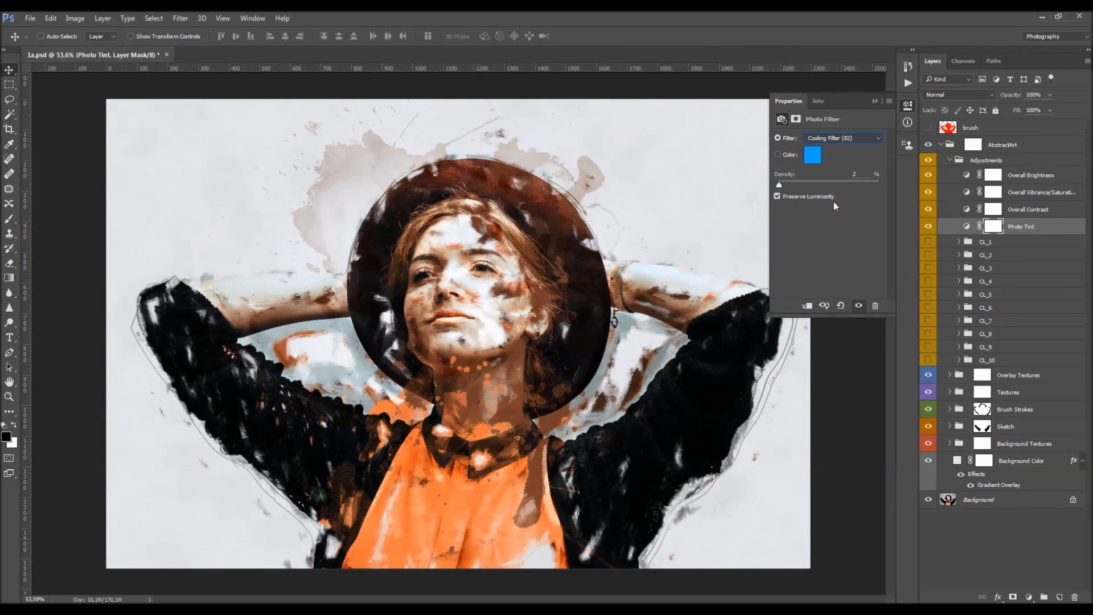
{"action": "left_click", "coordinate": [926, 226]}
{"action": "left_click", "coordinate": [926, 226]}
Preview the CL_4 and CL_6 color looks, leaving only CL_6 shown with its opacity at 52%
{"action": "left_click", "coordinate": [1004, 281]}
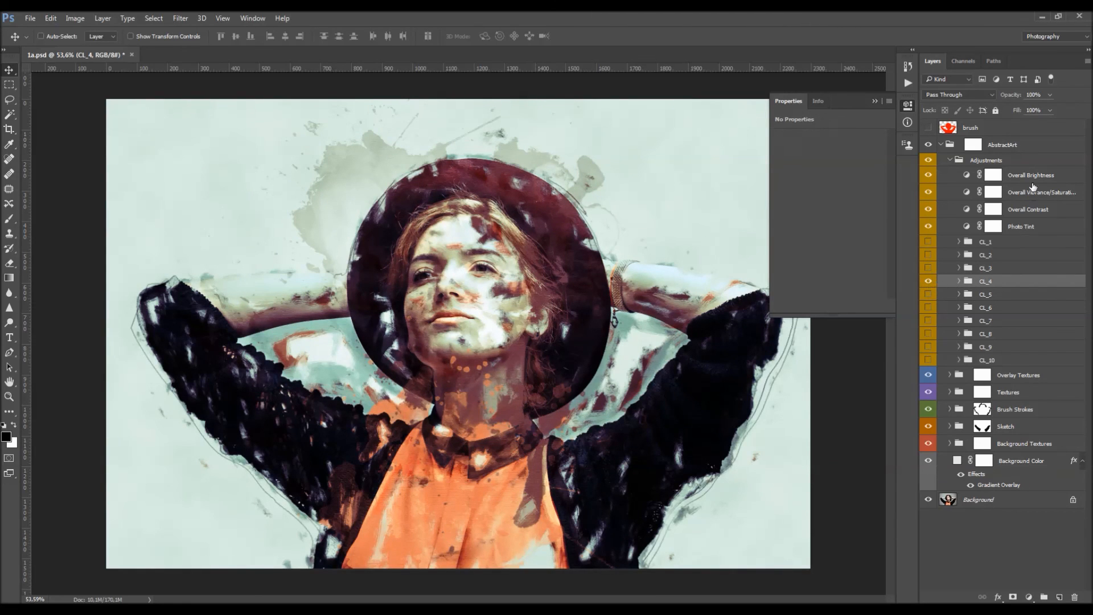
{"action": "left_click", "coordinate": [928, 306]}
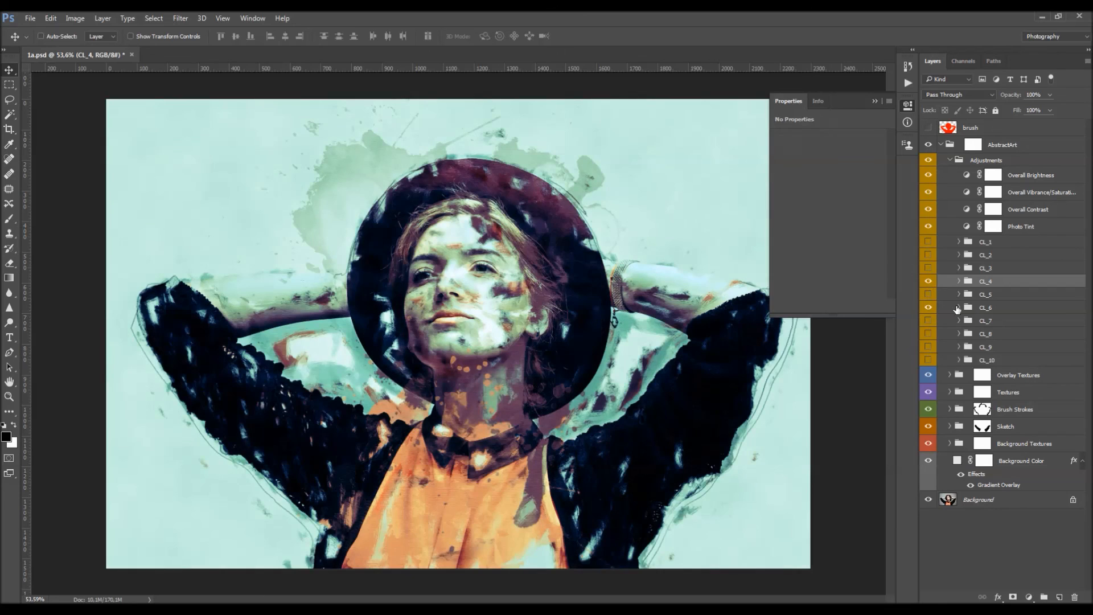
{"action": "left_click", "coordinate": [928, 281]}
{"action": "left_click", "coordinate": [973, 307]}
{"action": "left_click", "coordinate": [929, 307]}
{"action": "left_click_drag", "start_coordinate": [1012, 100], "coordinate": [987, 98]}
Try the CL_7 color look at a different opacity, and hide both CL_6 and CL_7
{"action": "left_click", "coordinate": [928, 321]}
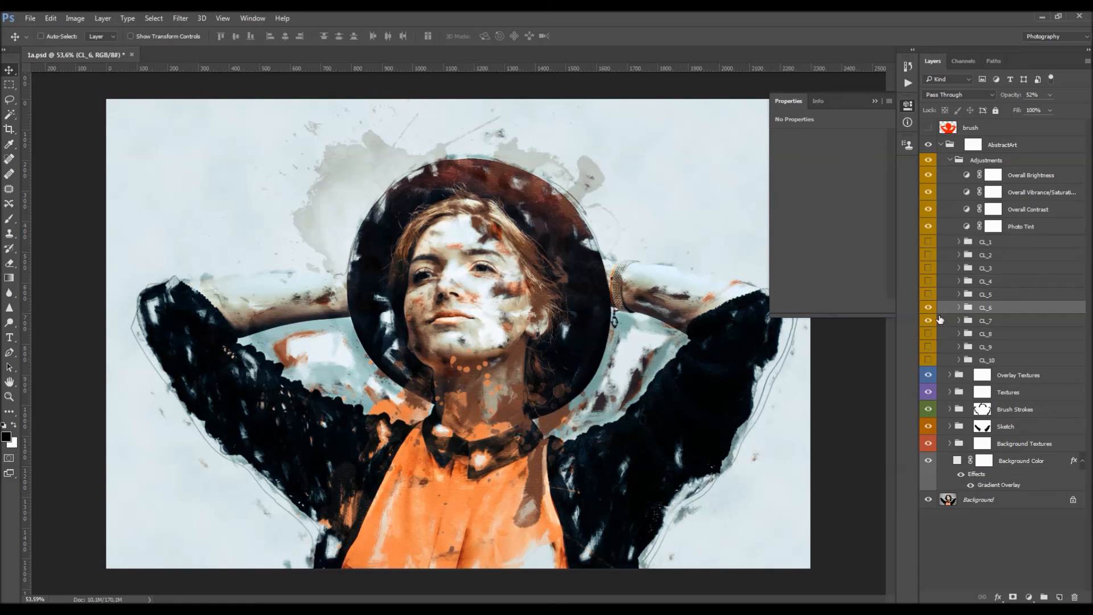
{"action": "left_click", "coordinate": [992, 321]}
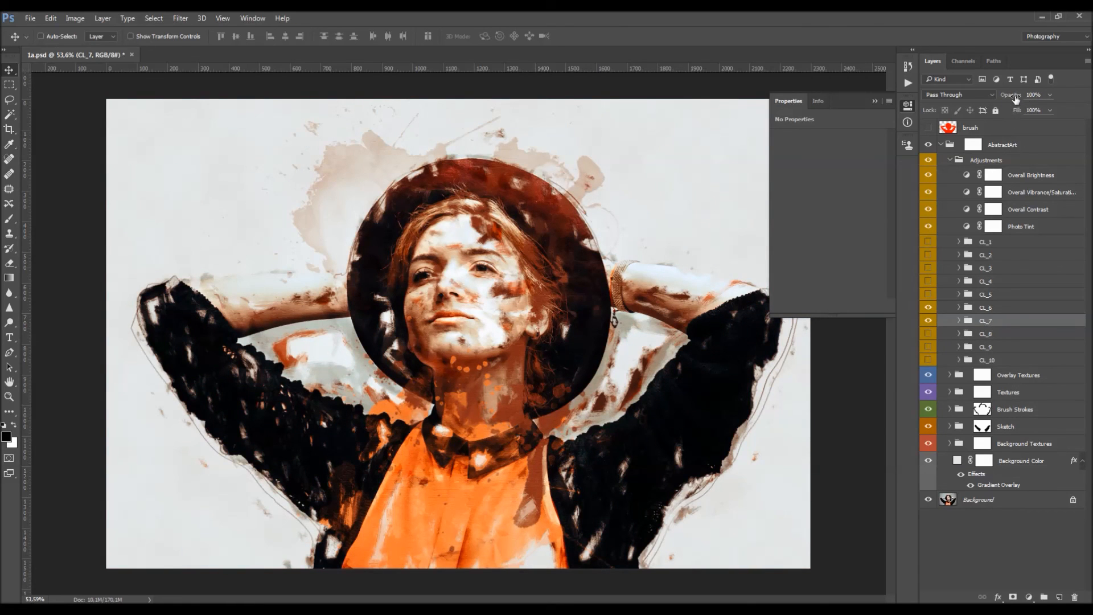
{"action": "left_click_drag", "start_coordinate": [1016, 100], "coordinate": [995, 97]}
{"action": "left_click_drag", "start_coordinate": [929, 311], "coordinate": [928, 321]}
Show the CL_1 color look and collapse the AbstractArt group together with its subgroups
{"action": "left_click", "coordinate": [976, 245]}
{"action": "left_click", "coordinate": [927, 242]}
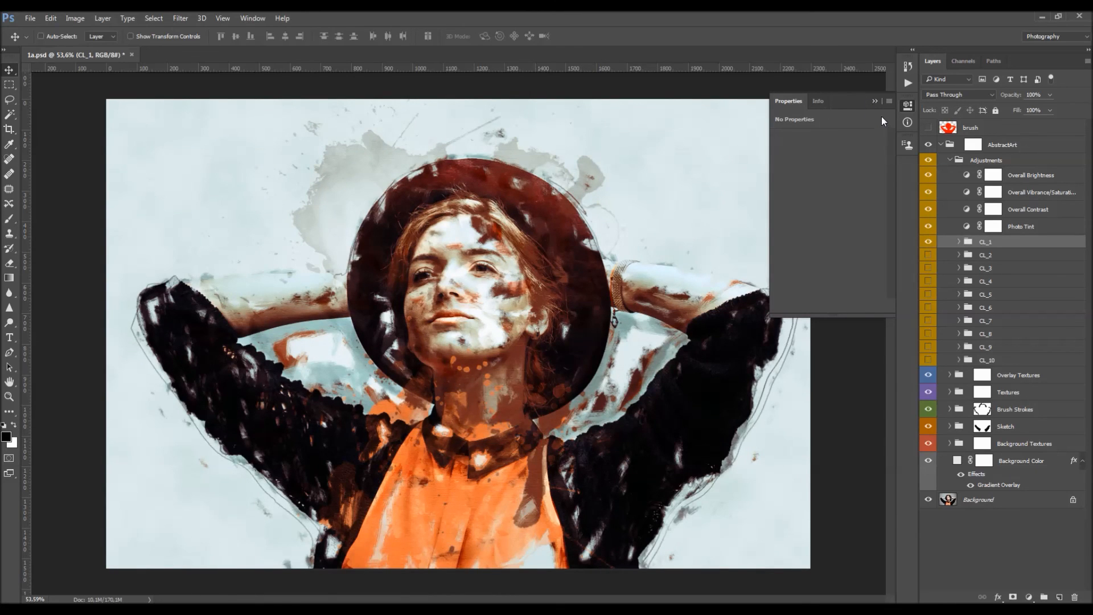
{"action": "left_click", "coordinate": [875, 101]}
{"action": "left_click", "coordinate": [953, 145]}
{"action": "key", "text": "ctrl"}
{"action": "left_click", "coordinate": [944, 145], "text": "ctrl"}
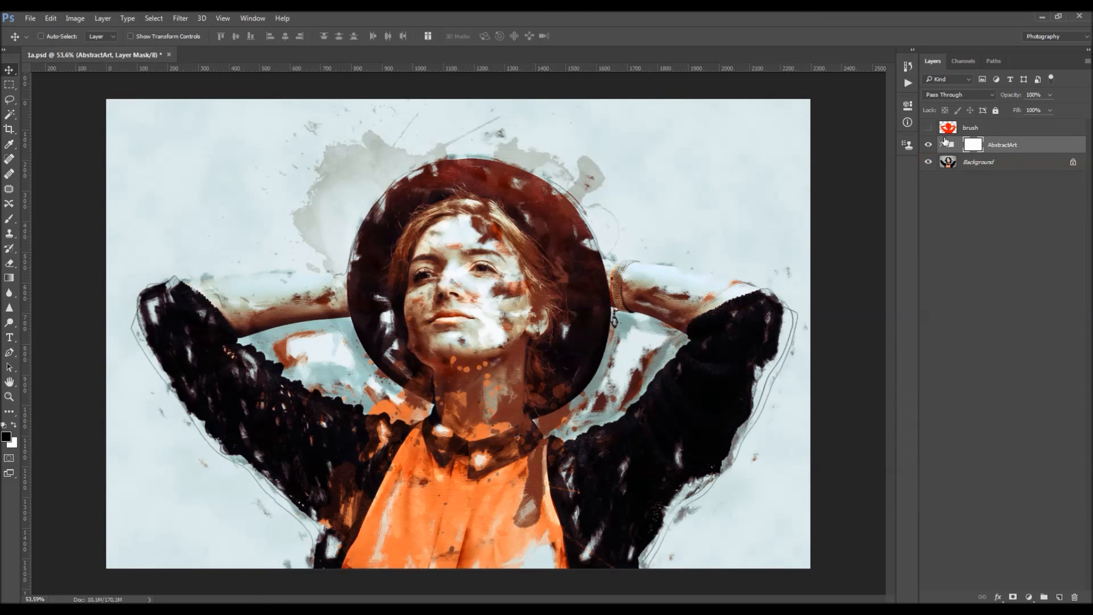
Play the Add Sharpen action above the AbstractArt group and set the Overall Sharpening layer's opacity to 76%
{"action": "left_click", "coordinate": [912, 87]}
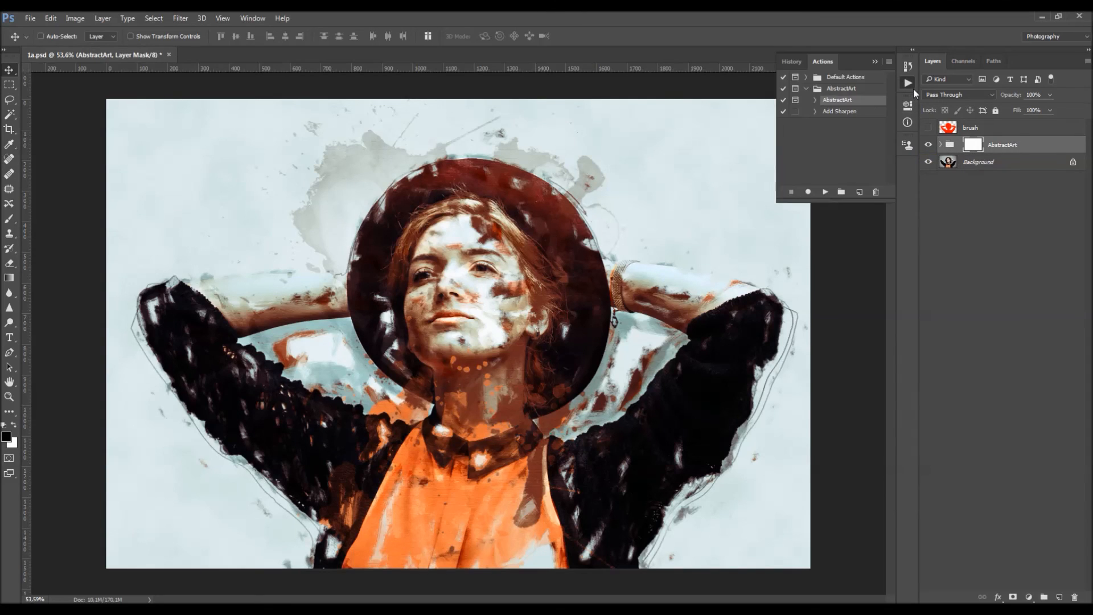
{"action": "left_click", "coordinate": [842, 112]}
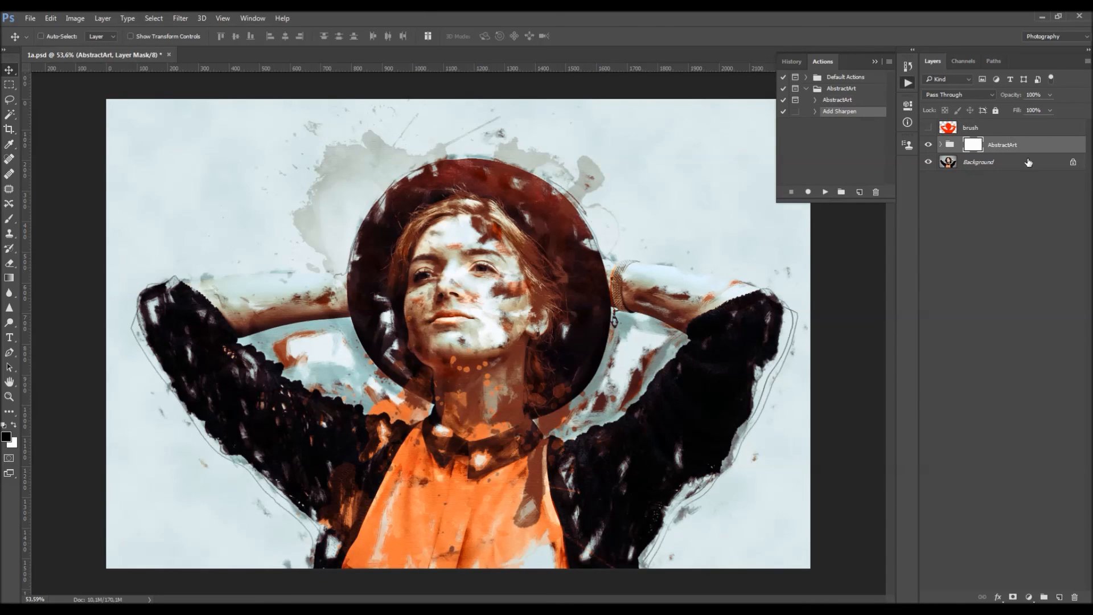
{"action": "left_click", "coordinate": [825, 193]}
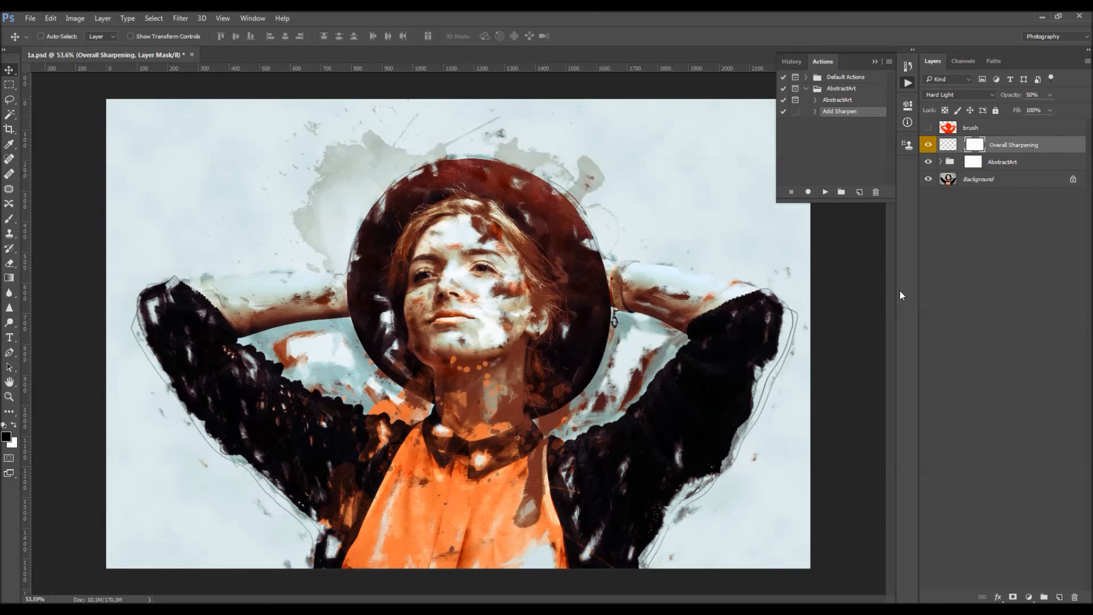
{"action": "left_click", "coordinate": [929, 146]}
{"action": "left_click_drag", "start_coordinate": [1017, 92], "coordinate": [1079, 108]}
{"action": "left_click", "coordinate": [876, 62]}
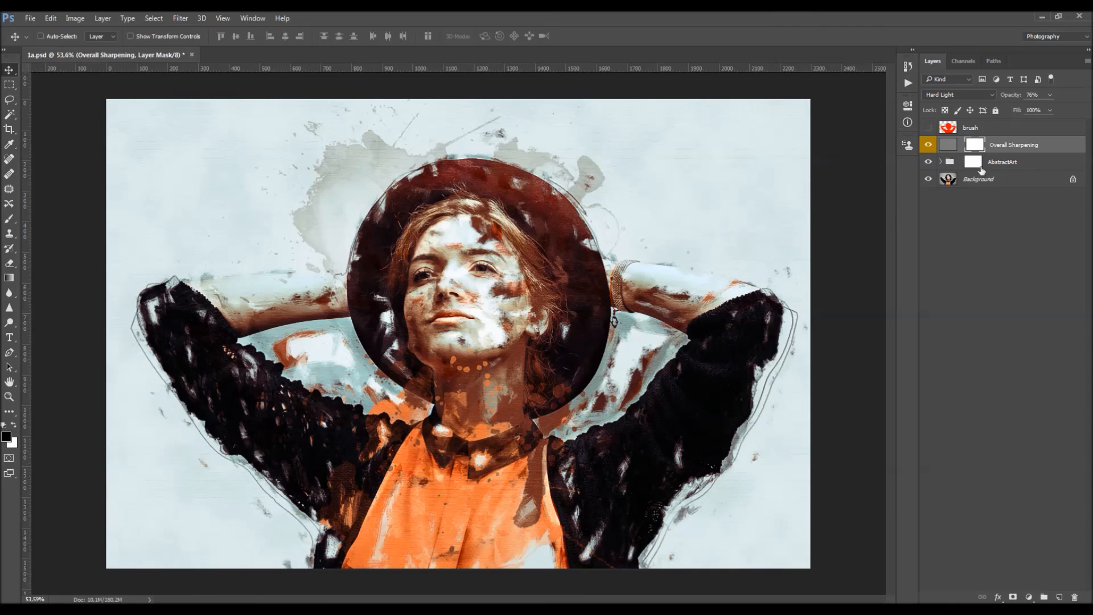
Duplicate the Background layer, move the copy above Overall Sharpening, and hide it to compare the original photo with the artwork
{"action": "left_click", "coordinate": [999, 179]}
{"action": "key", "text": "ctrl+j"}
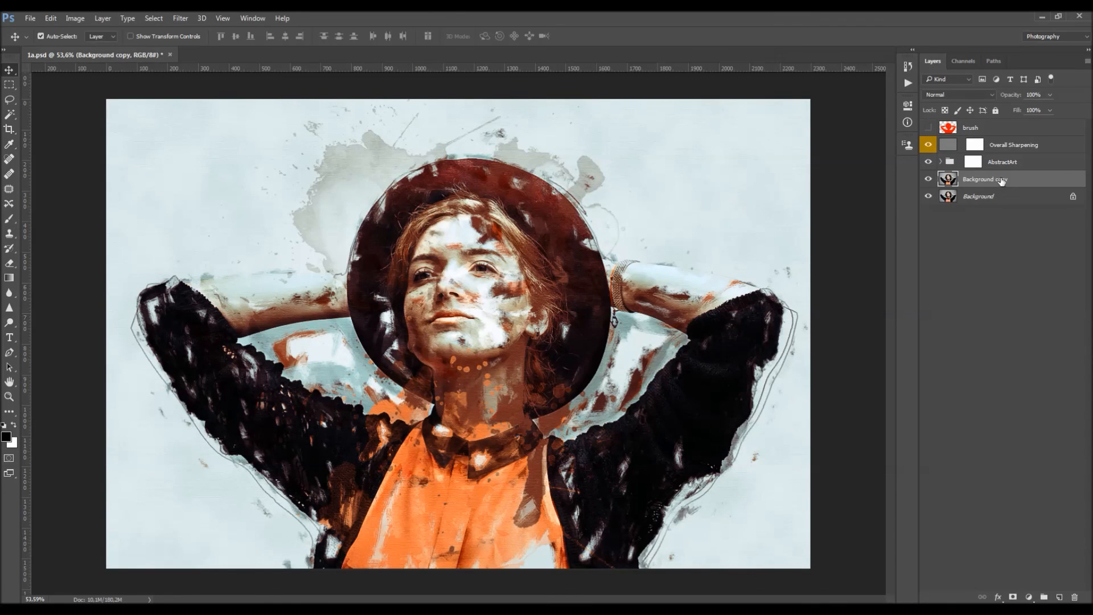
{"action": "key", "text": "ctrl+bracketright"}
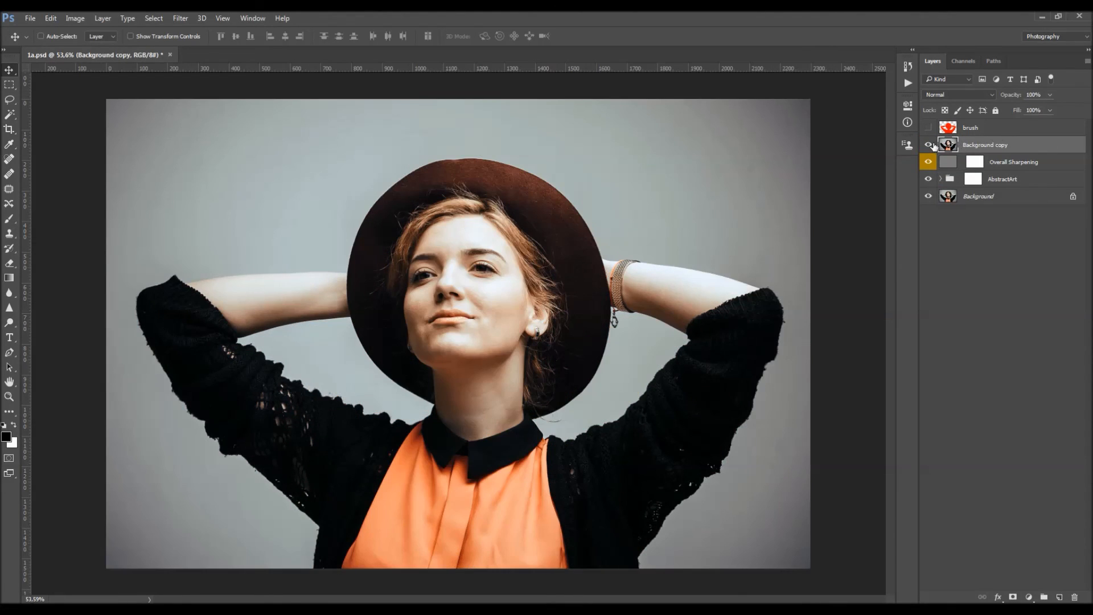
{"action": "left_click", "coordinate": [928, 144]}
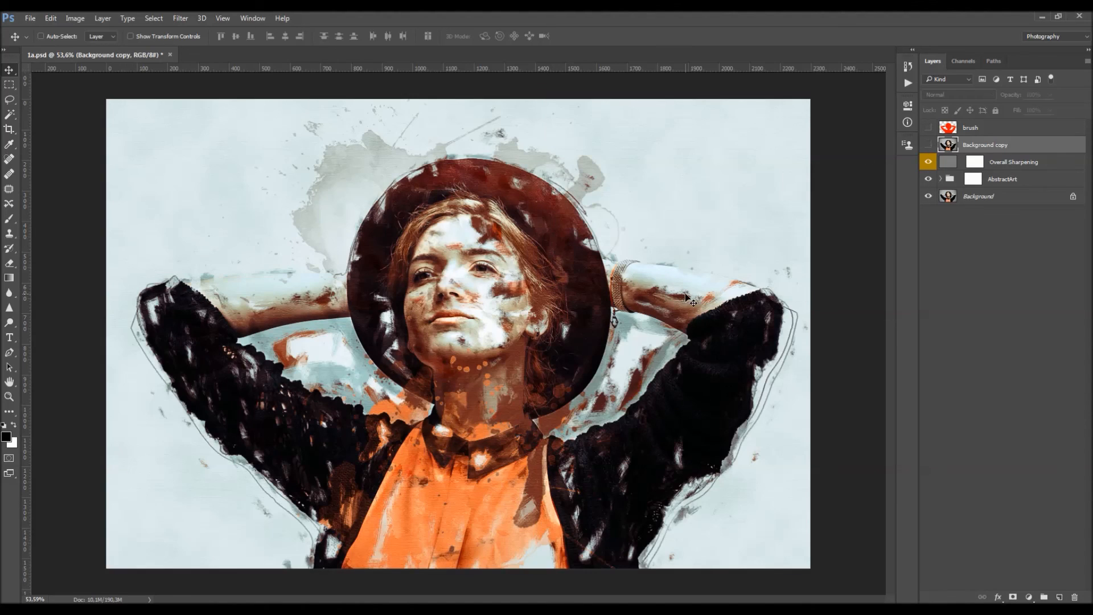